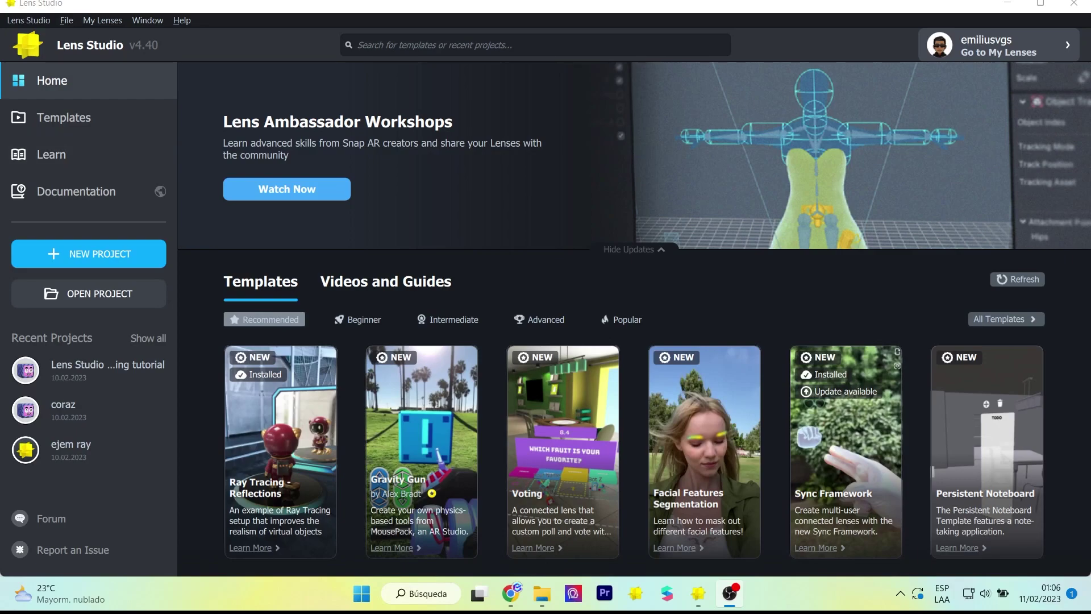
# Start a project from the Ray Tracing - Reflections template.
pyautogui.scroll(-1, 281, 410)
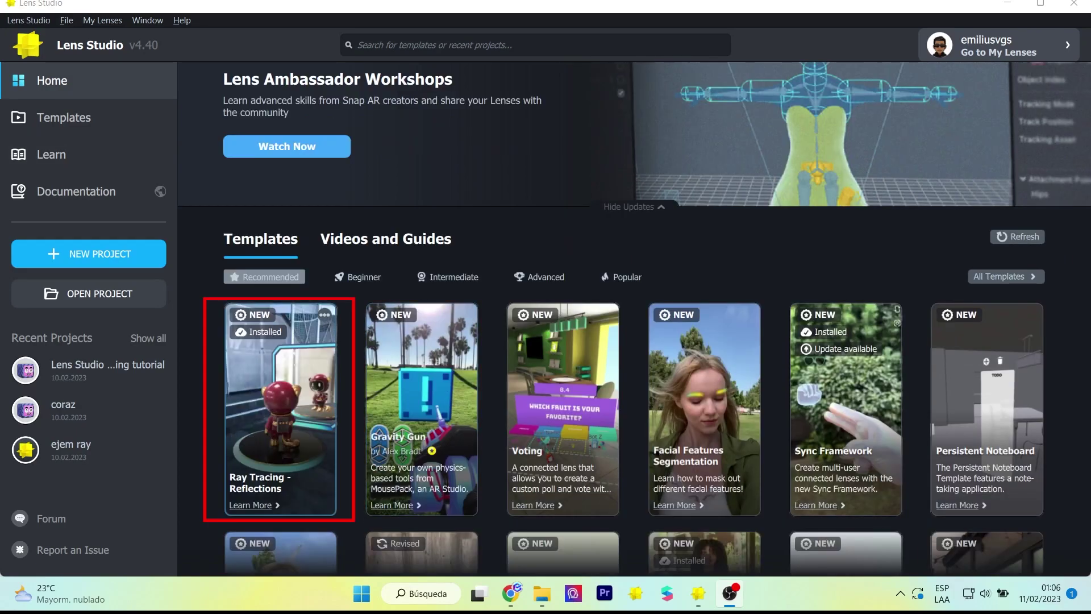
pyautogui.hotkey('alt', 'Tab')
pyautogui.click(280, 410)
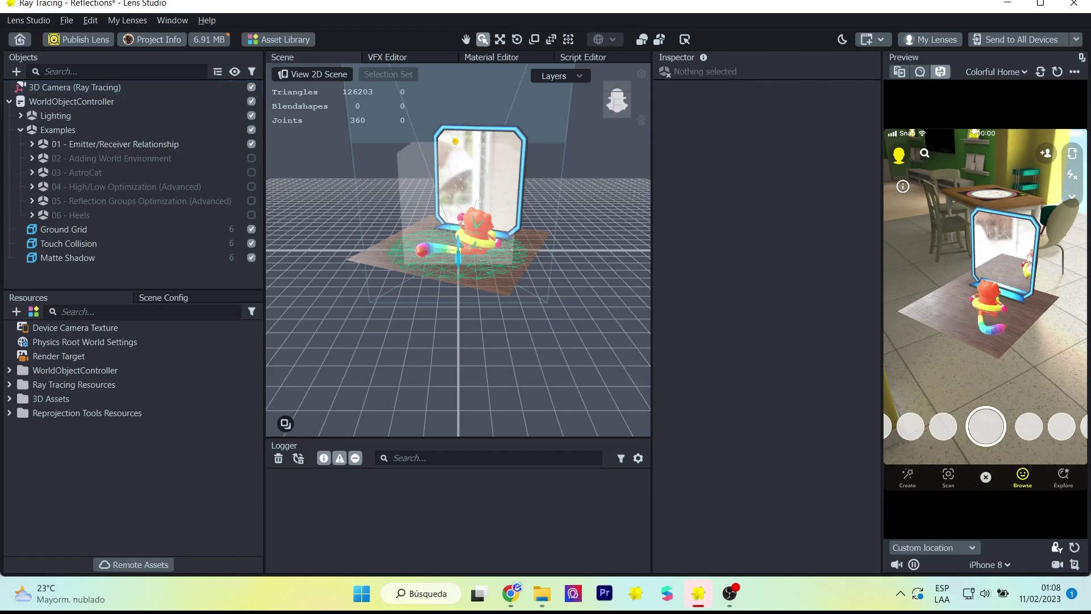
# Review the project info without changing it, and examine the Ray Tracing settings of the 3D Camera (Ray Tracing).
pyautogui.click(152, 39)
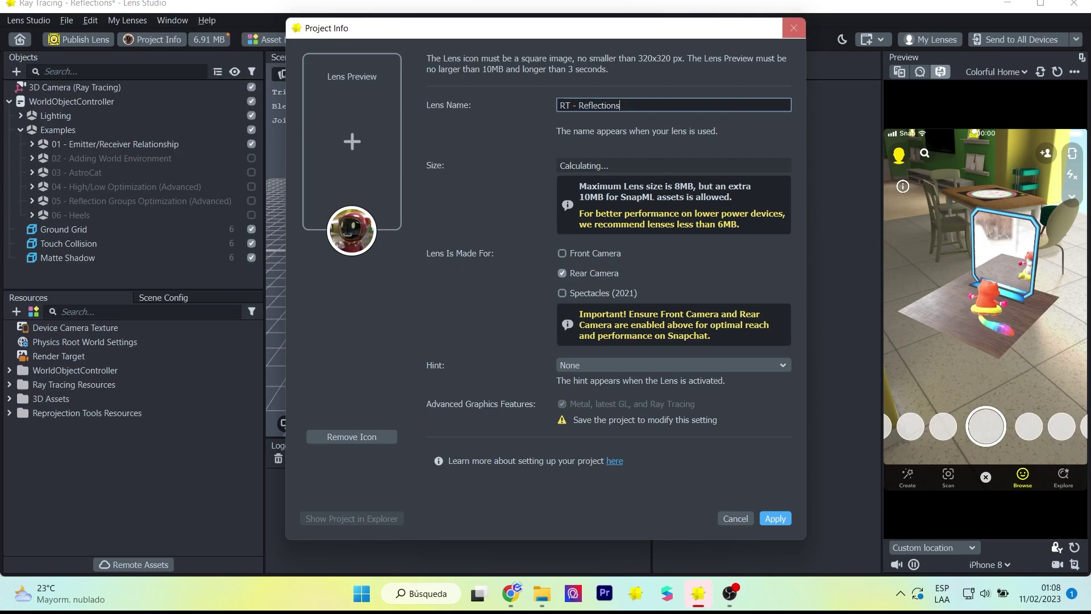
pyautogui.click(794, 27)
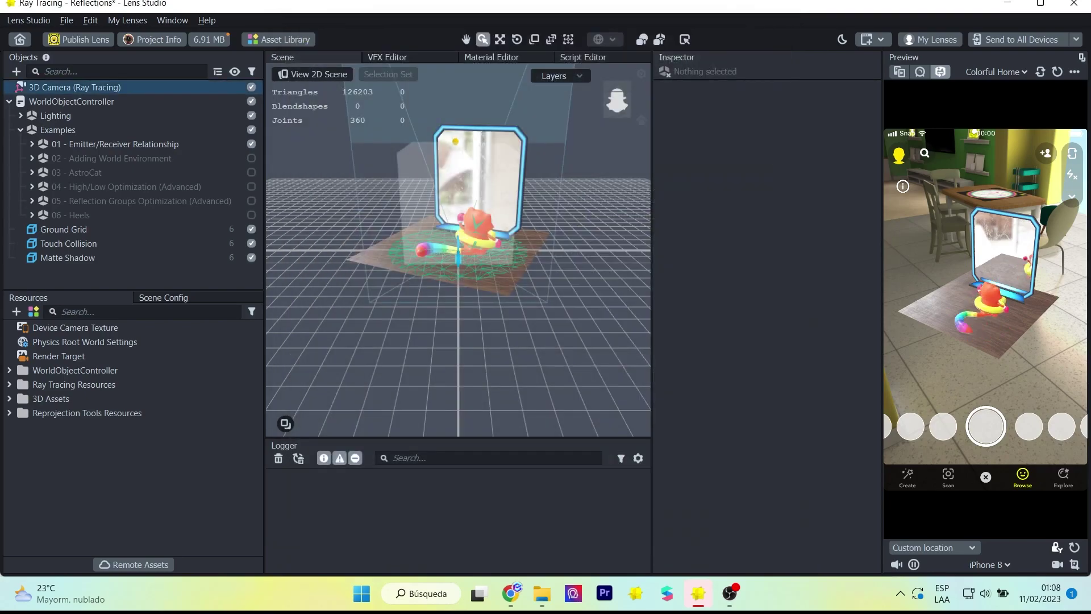
pyautogui.click(74, 87)
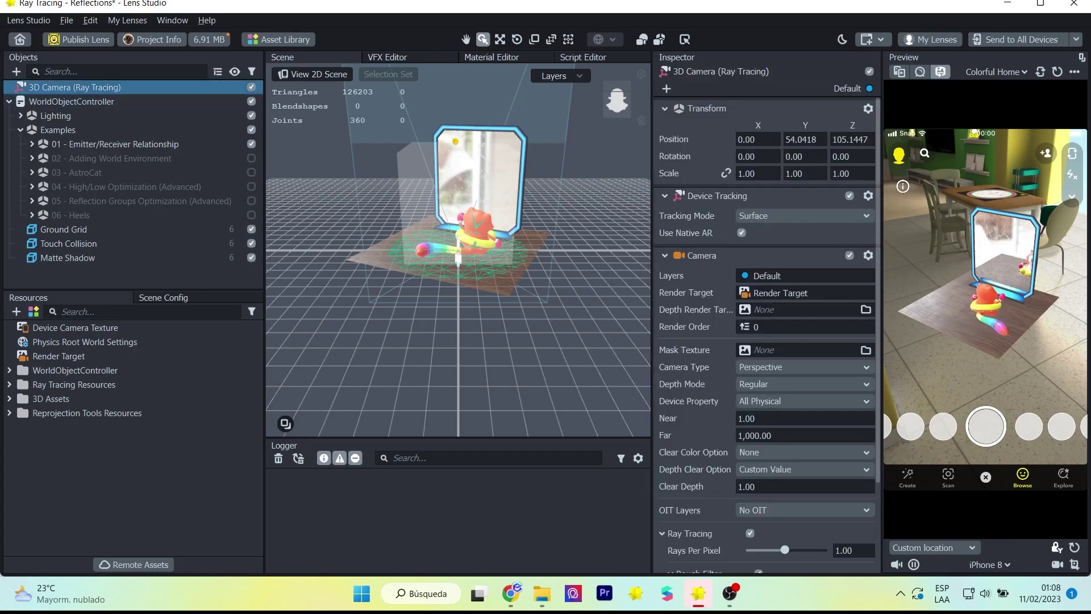
pyautogui.scroll(-3, 766, 335)
pyautogui.scroll(-1, 768, 335)
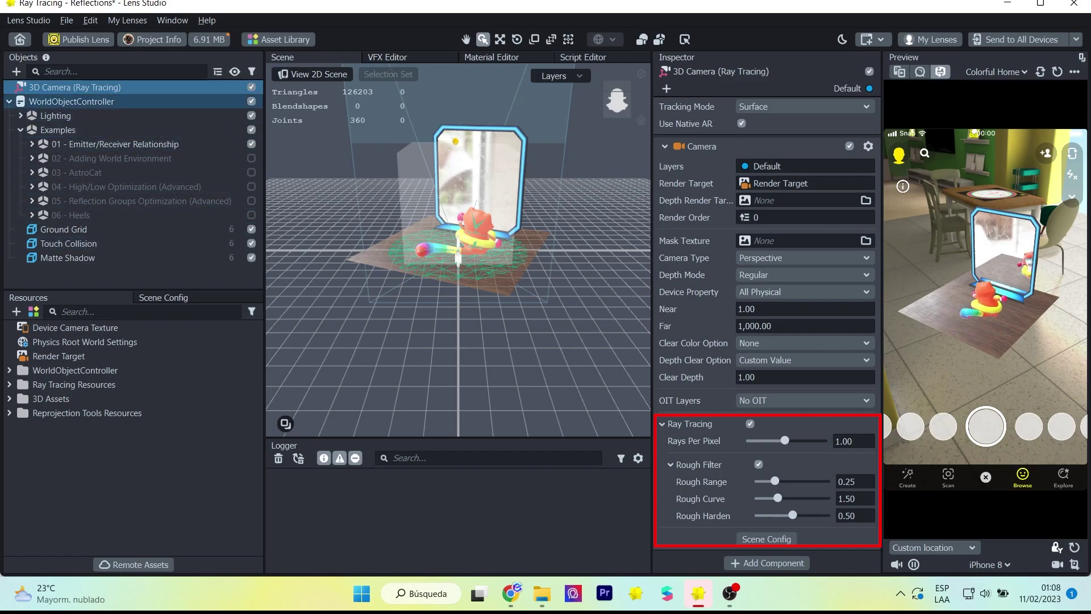
# Examine WorldObjectController and the RedPanda - Emitter Object [SWAP_ME] with its child meshes in example 01 - Emitter/Receiver Relationship.
pyautogui.click(71, 101)
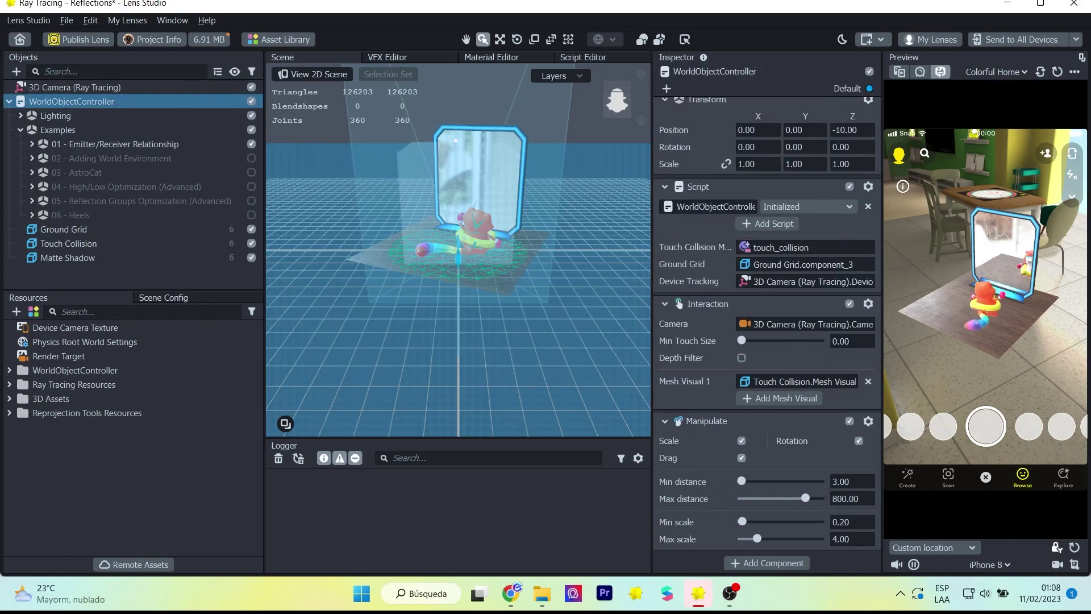
pyautogui.click(114, 144)
pyautogui.click(113, 144)
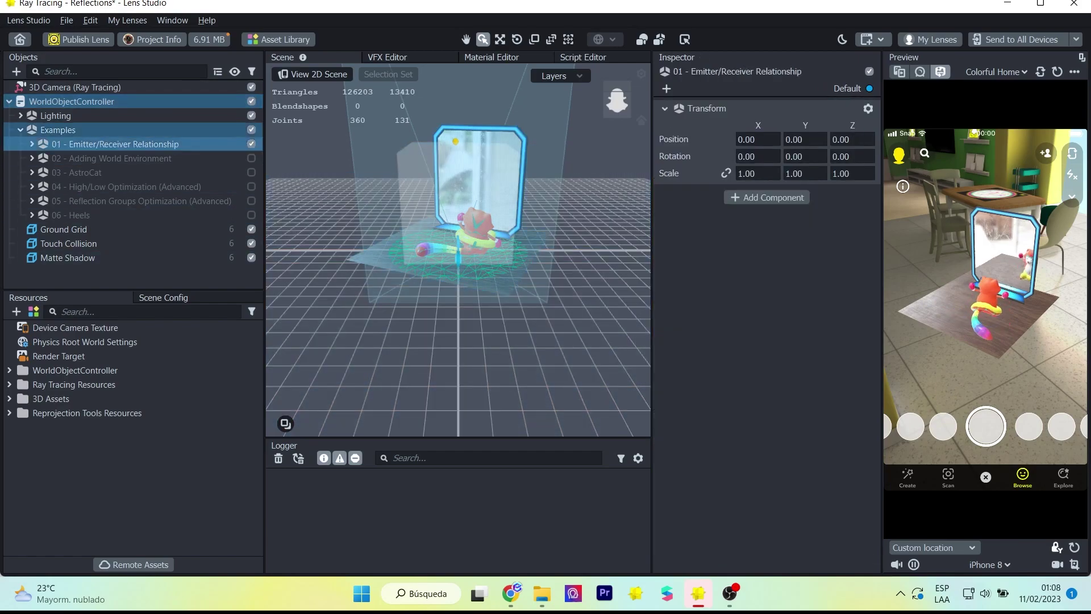
pyautogui.click(32, 144)
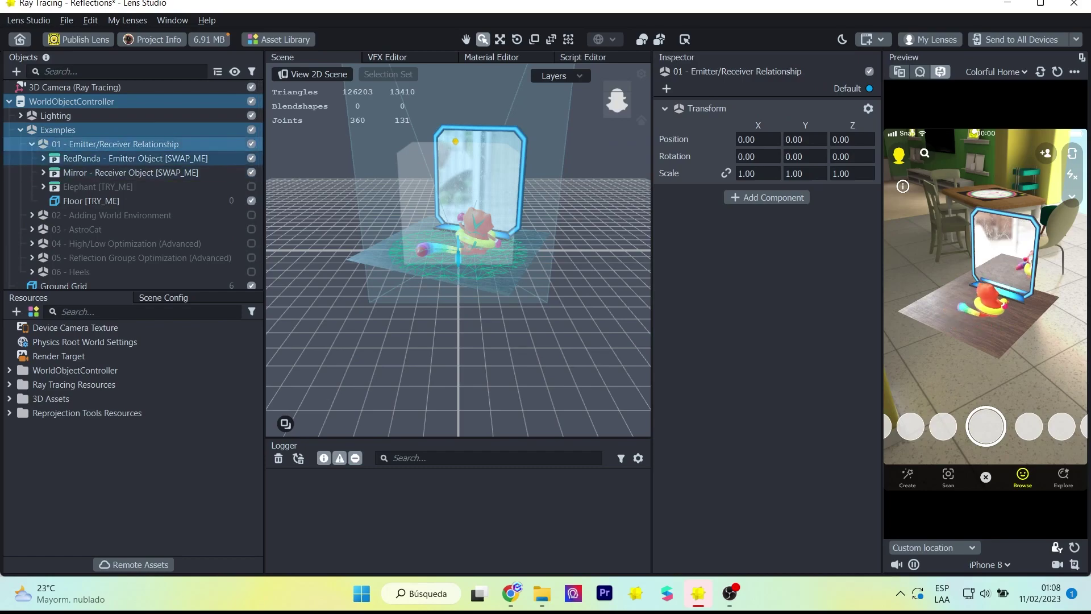
pyautogui.click(136, 158)
pyautogui.scroll(-2, 767, 341)
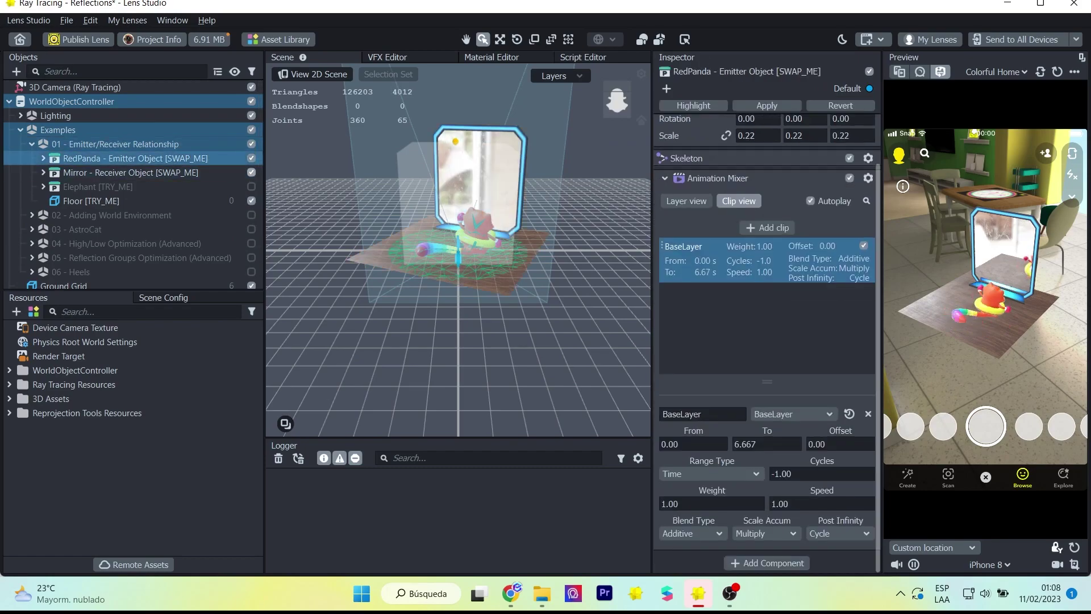
pyautogui.click(43, 158)
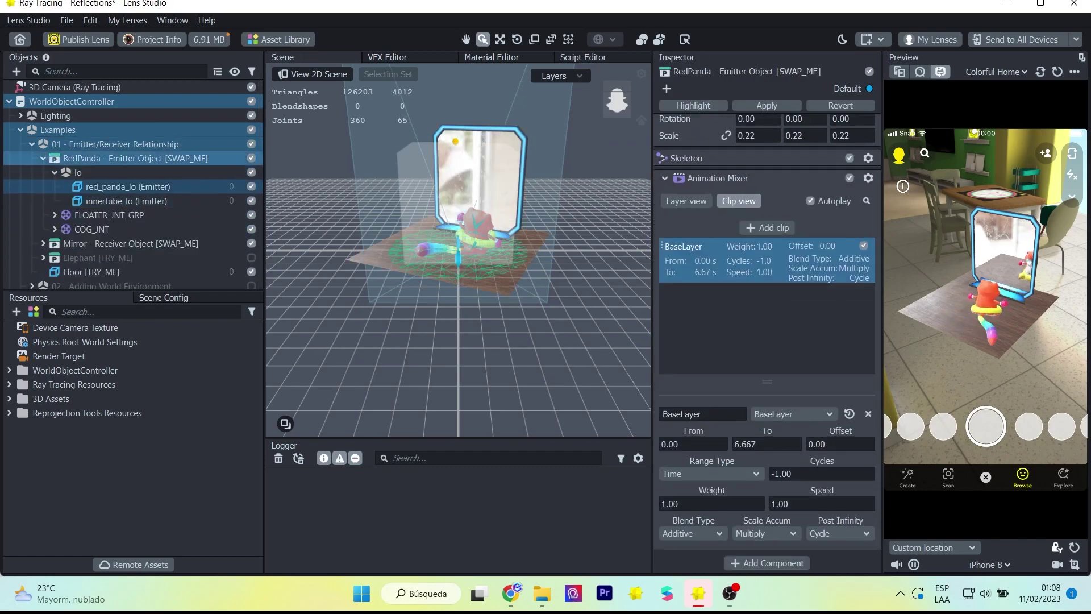
# Disable Reflection Emitter on the red_panda_lo and innertube_lo meshes.
pyautogui.click(128, 186)
pyautogui.scroll(3, 458, 250)
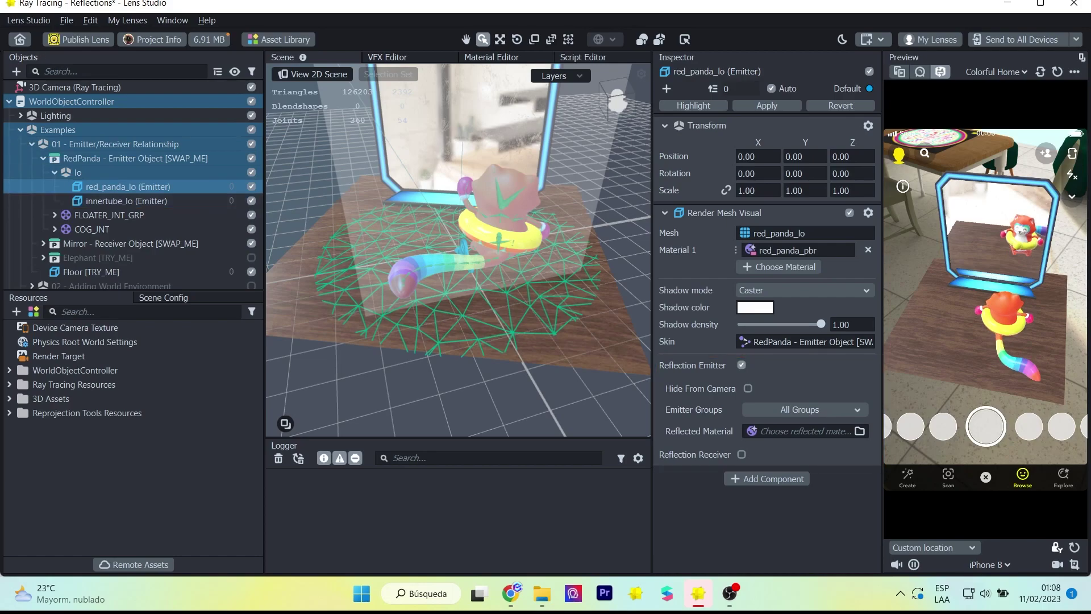
pyautogui.click(741, 365)
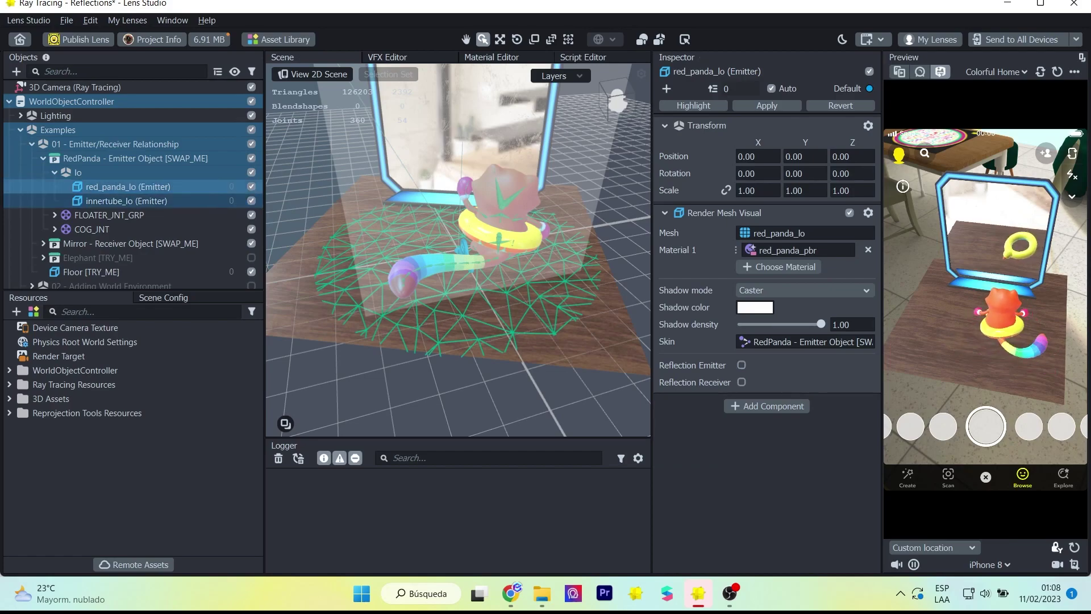
pyautogui.click(126, 201)
pyautogui.click(741, 365)
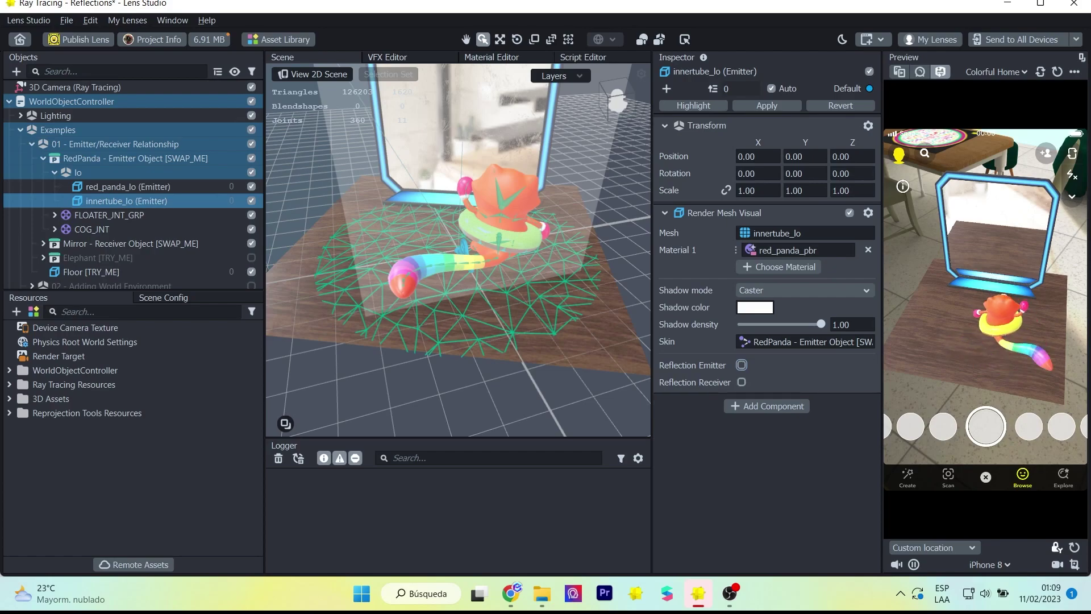
# Re-enable Reflection Emitter on the innertube_lo and red_panda_lo meshes.
pyautogui.click(127, 186)
pyautogui.click(741, 382)
pyautogui.click(126, 200)
pyautogui.click(741, 365)
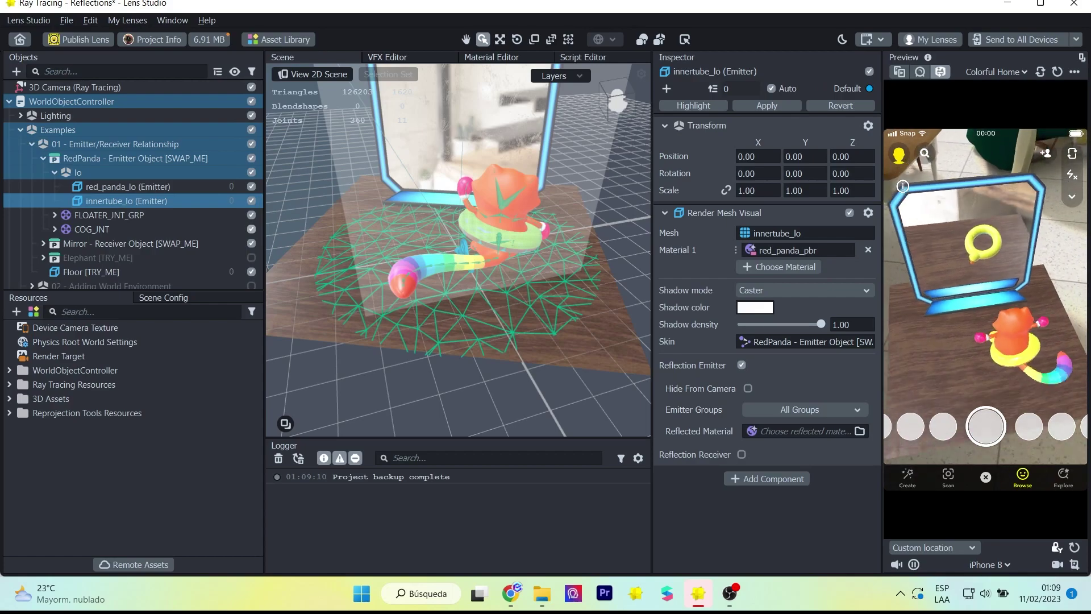
pyautogui.click(127, 187)
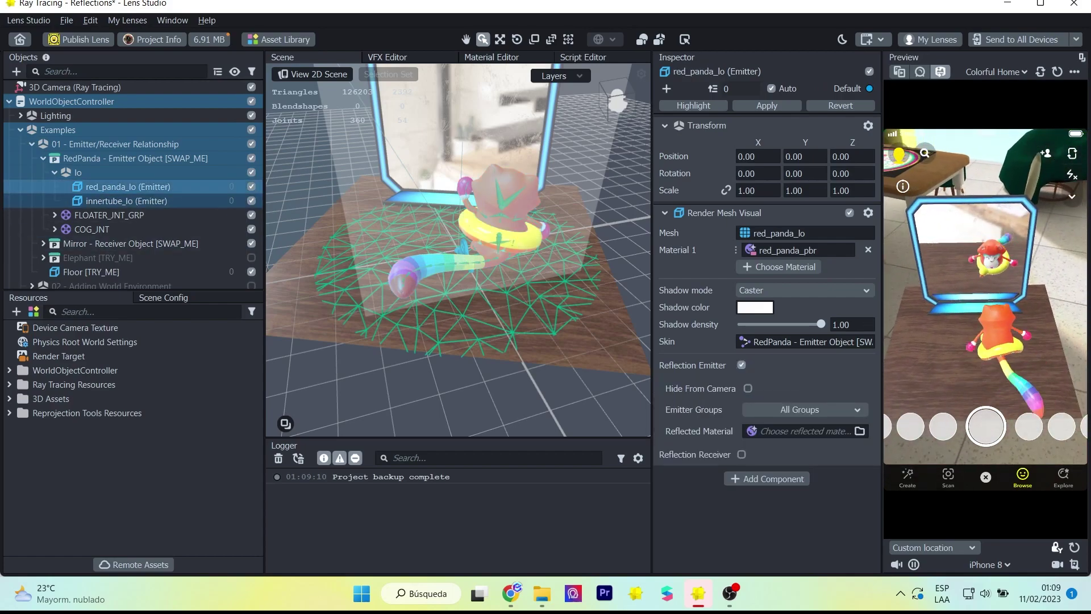
# Expand Mirror - Receiver Object [SWAP_ME] and examine the reflection settings of Mirror_Plane (Receiver).
pyautogui.click(43, 243)
pyautogui.scroll(-3, 113, 244)
pyautogui.click(118, 177)
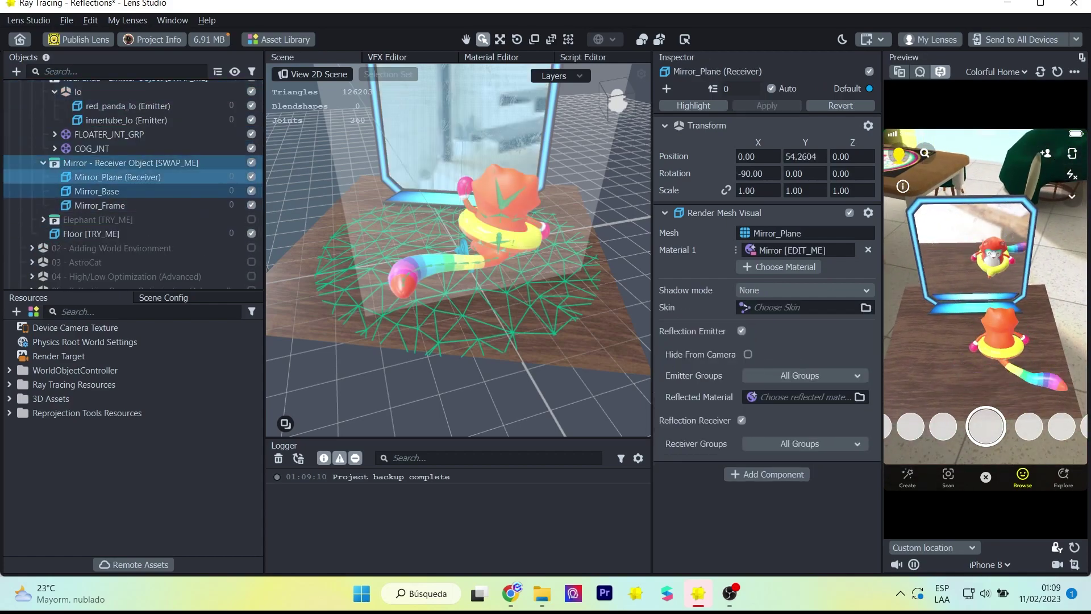
# Search the resources for "mirror" and select the Mirror [EDIT_ME] material in Materials_Clean [EDIT_ME].
pyautogui.click(113, 312)
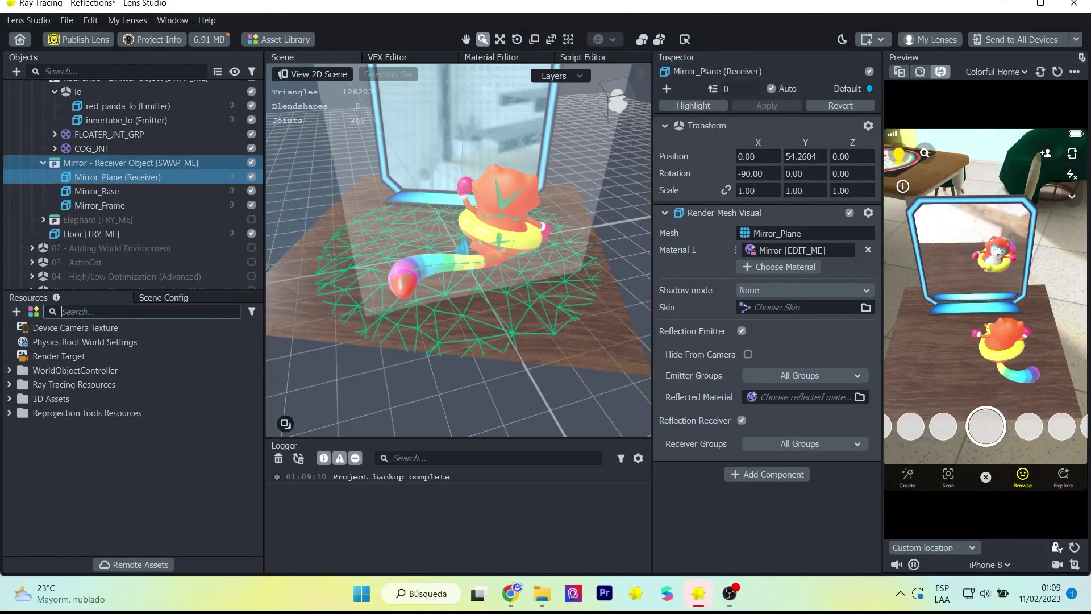
pyautogui.write('mirror')
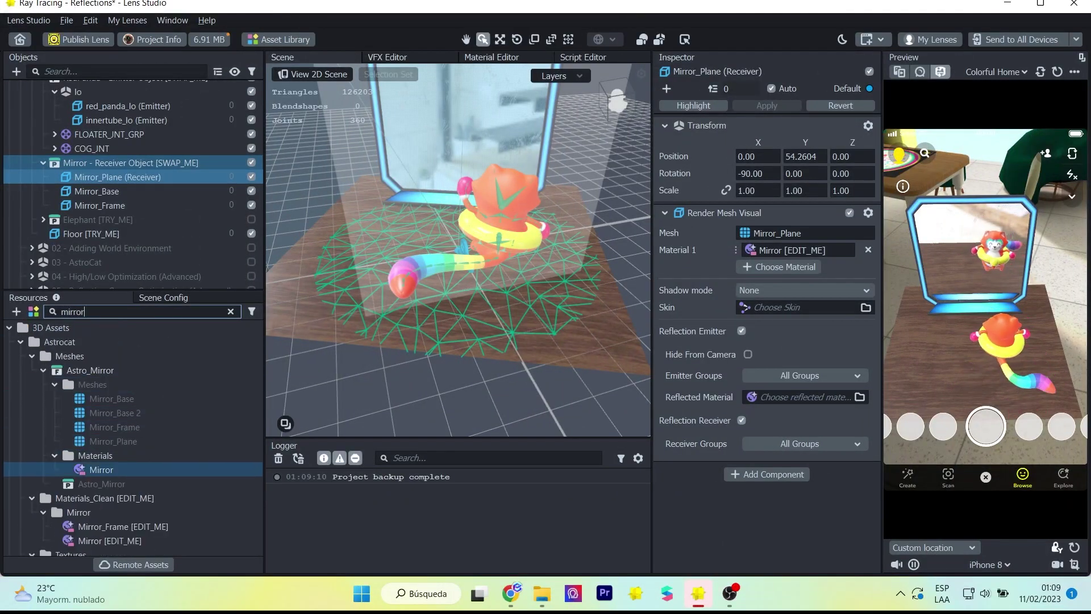
pyautogui.click(102, 470)
pyautogui.scroll(-1, 101, 469)
pyautogui.click(110, 498)
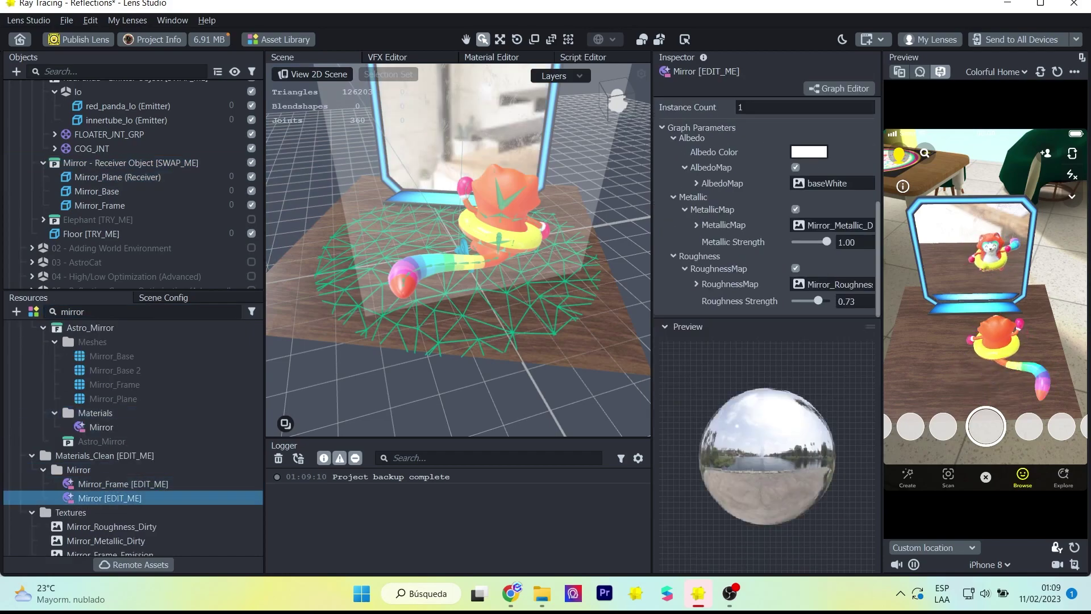
# Try orange, blue, black and white as the Mirror [EDIT_ME] albedo color, and apply lime green.
pyautogui.click(809, 152)
pyautogui.click(438, 221)
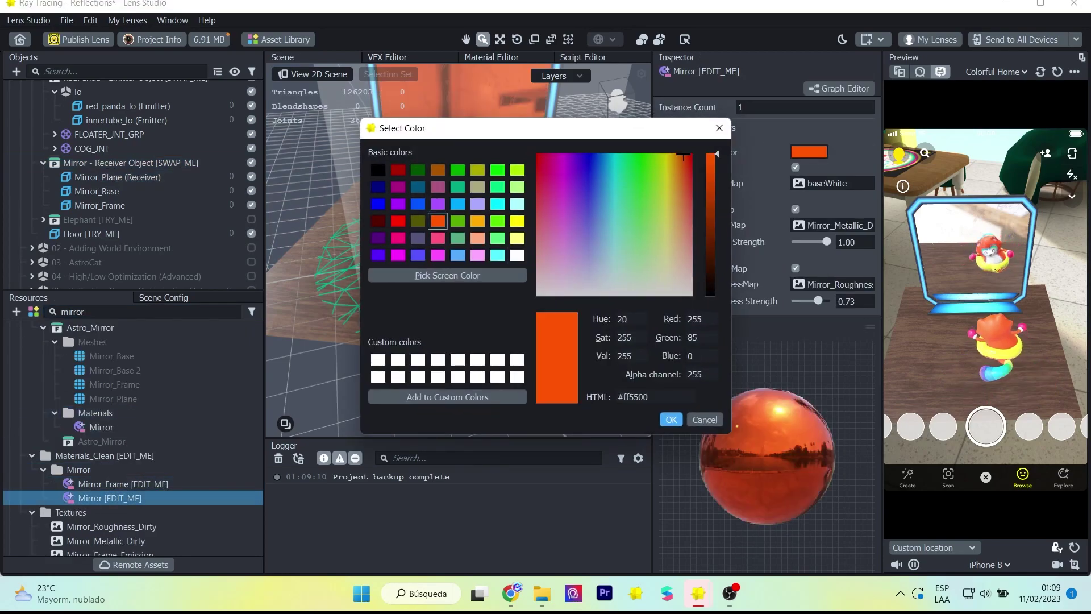
pyautogui.click(457, 254)
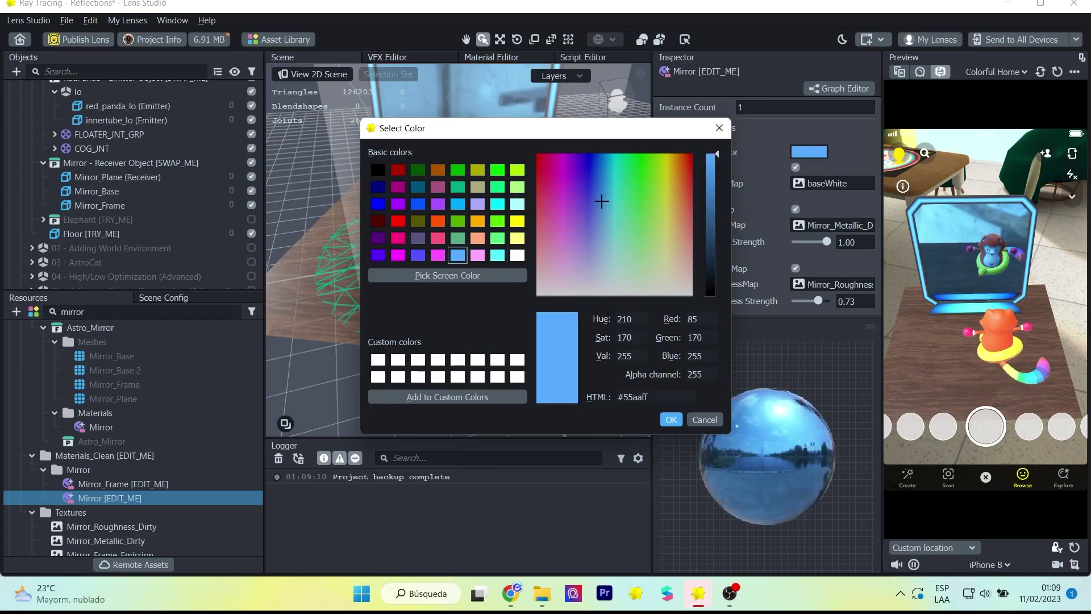
pyautogui.click(378, 170)
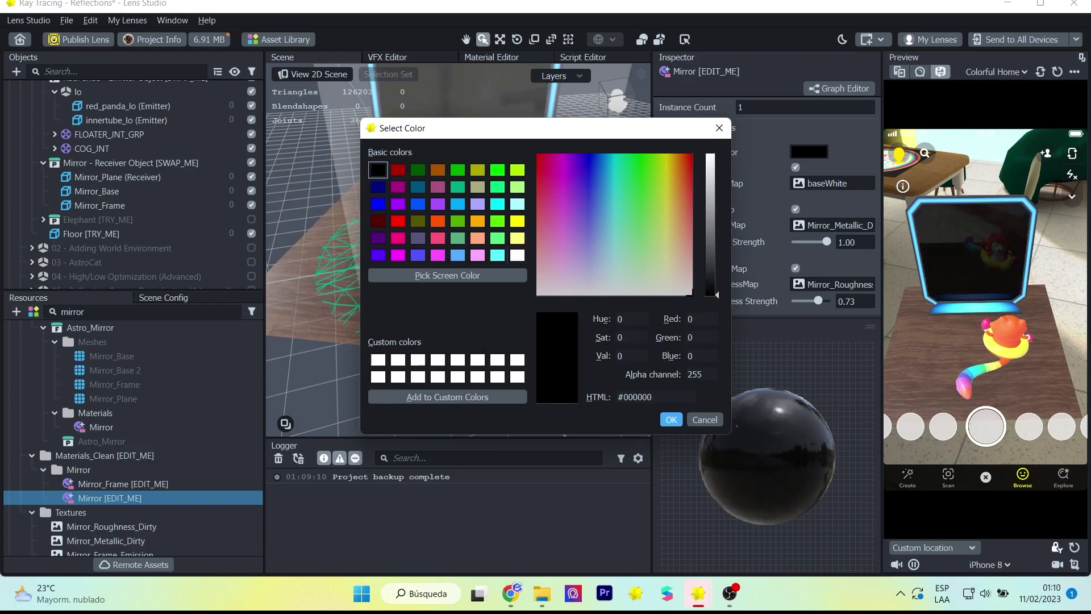
pyautogui.click(517, 255)
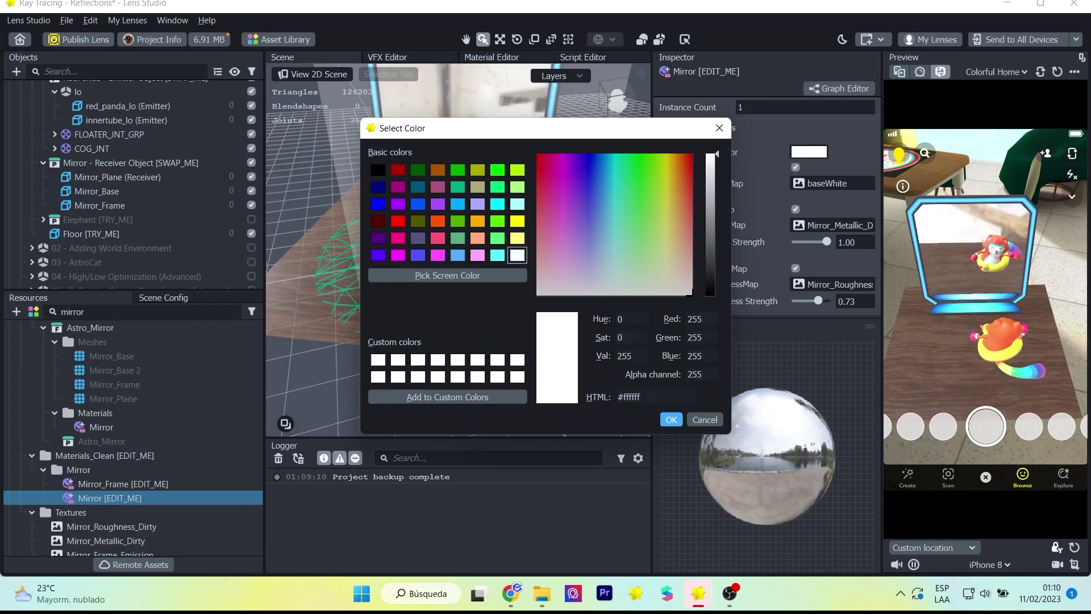
pyautogui.click(518, 170)
pyautogui.click(672, 419)
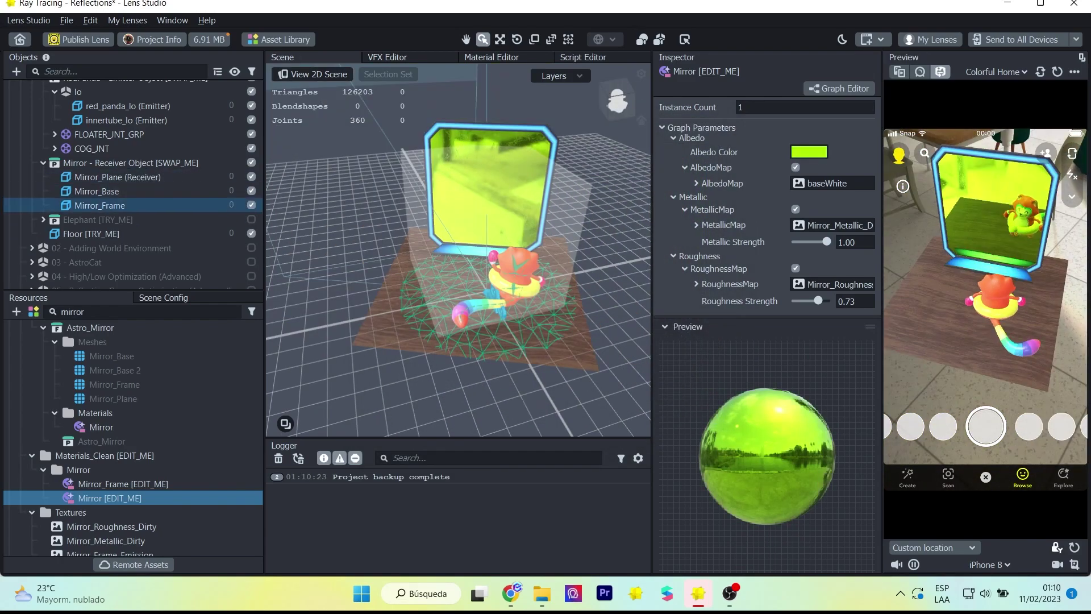
# Hide Floor [TRY_ME] and set the albedo color of the Mirror [EDIT_ME] material back to white.
pyautogui.click(251, 234)
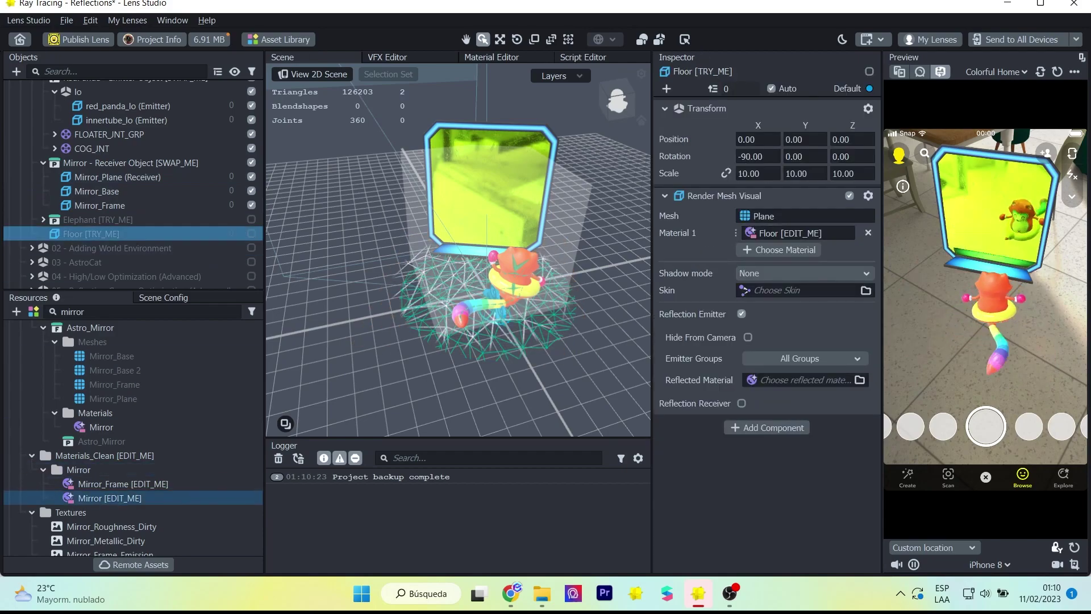
pyautogui.click(108, 498)
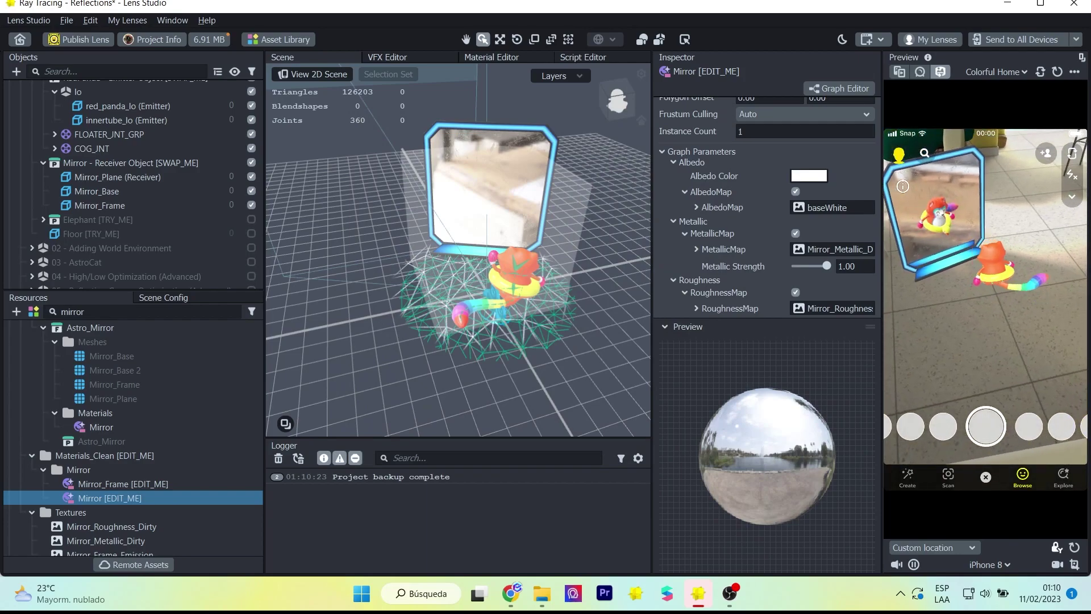
pyautogui.scroll(2, 133, 162)
pyautogui.scroll(-2, 133, 162)
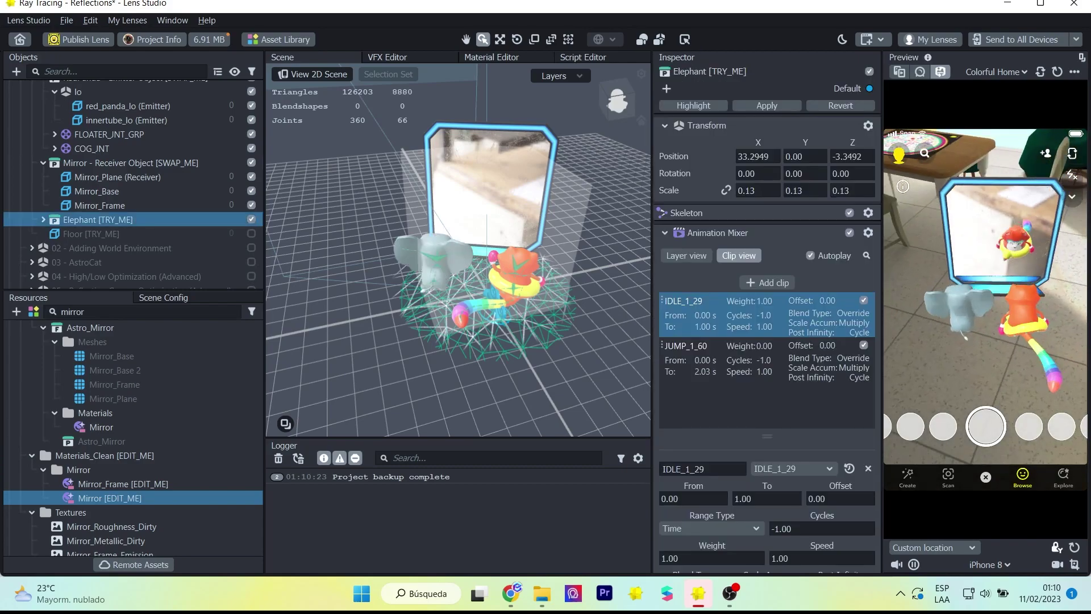
# Enable Reflection Emitter on the elephant_med [TRY_ME] mesh inside Elephant [TRY_ME].
pyautogui.click(44, 219)
pyautogui.scroll(-1, 133, 185)
pyautogui.click(119, 192)
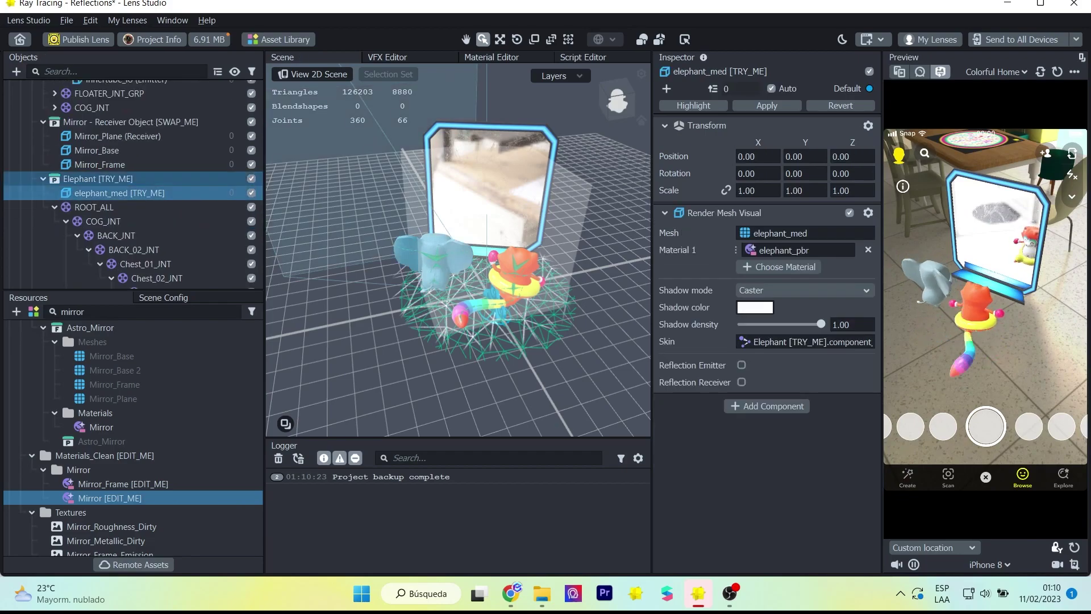
pyautogui.click(741, 365)
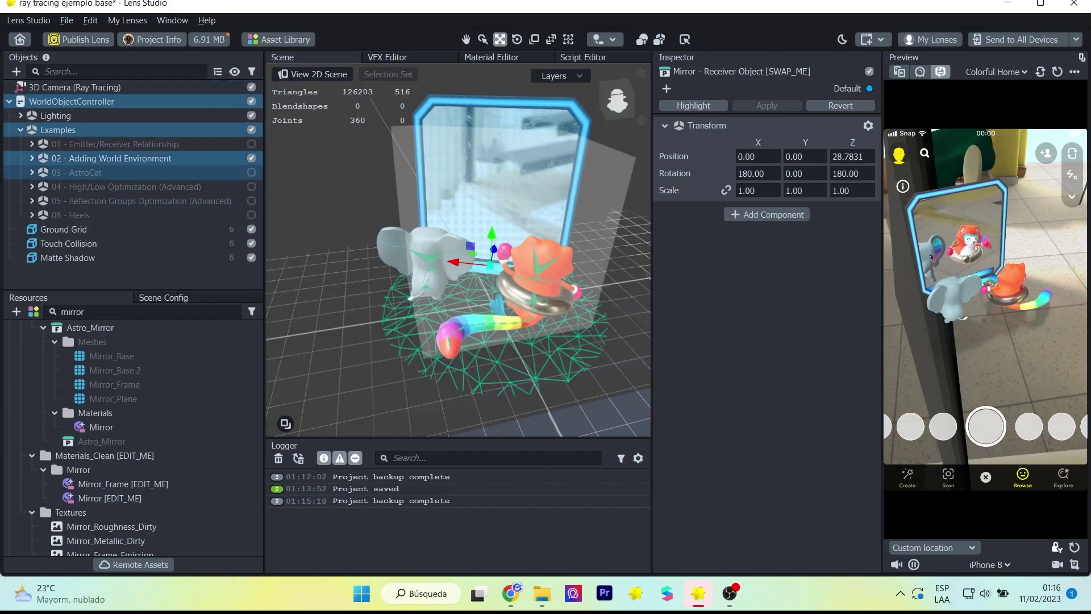
# Preview the remaining template examples one by one, from 03 - AstroCat through 06 - Heels.
pyautogui.click(251, 172)
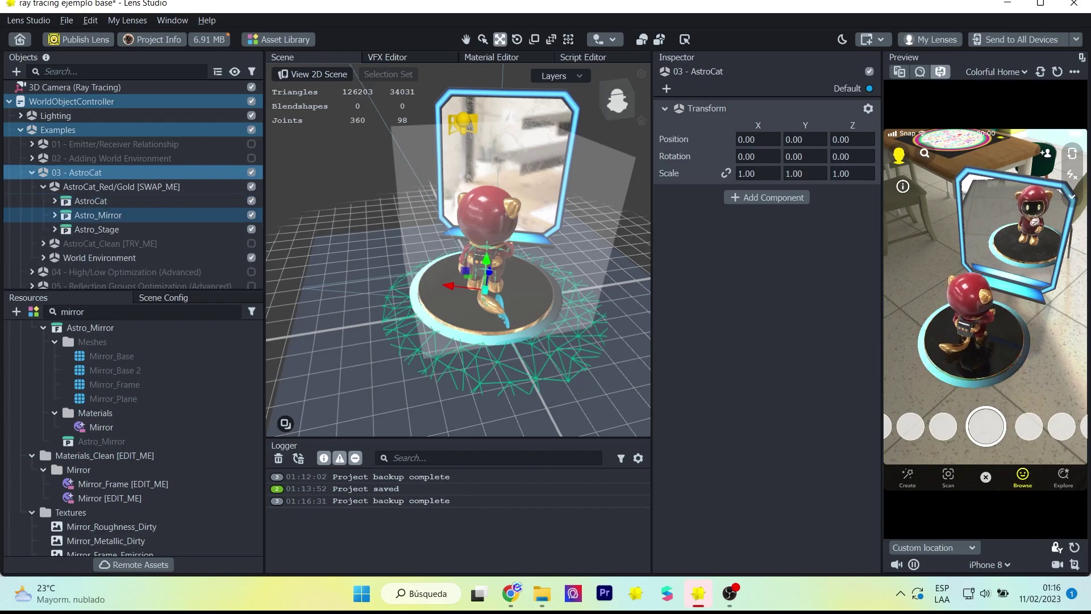
pyautogui.click(251, 187)
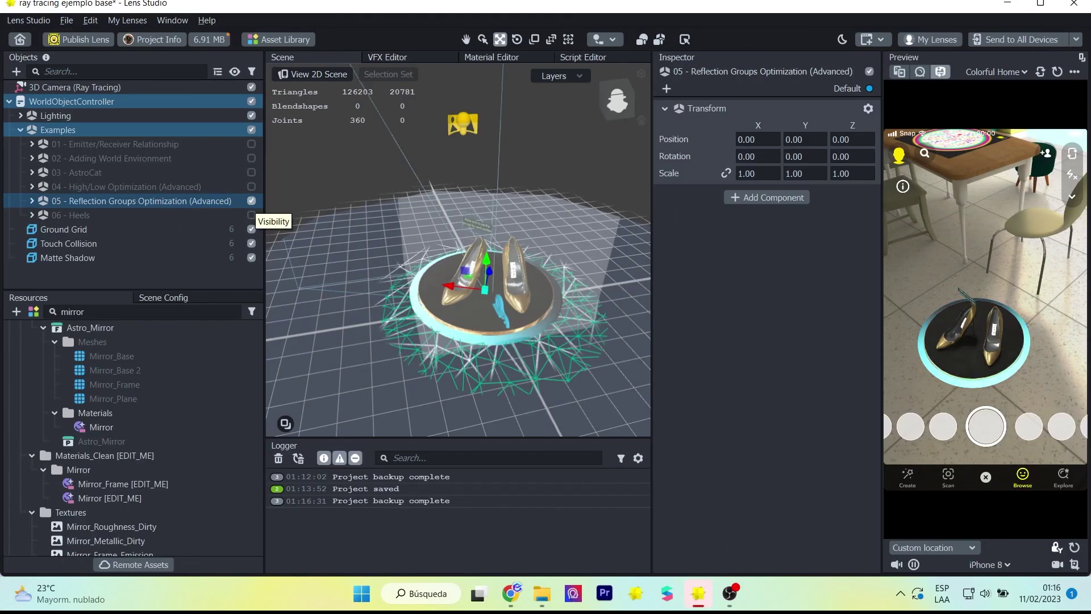
pyautogui.click(251, 215)
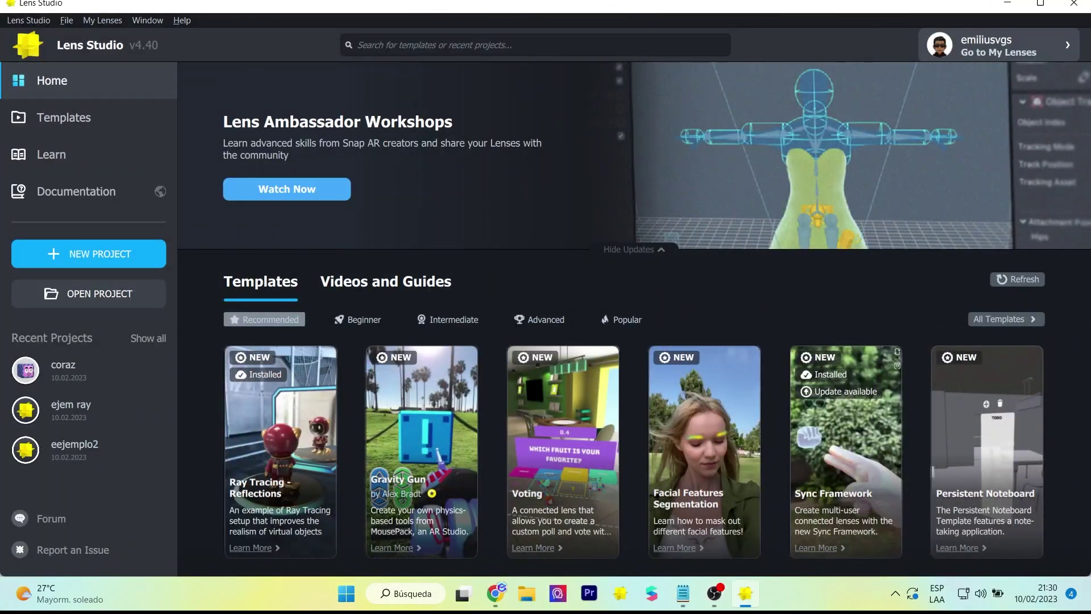
# Open the Tween template from the recommended templates on the Home page.
pyautogui.scroll(-3, 358, 233)
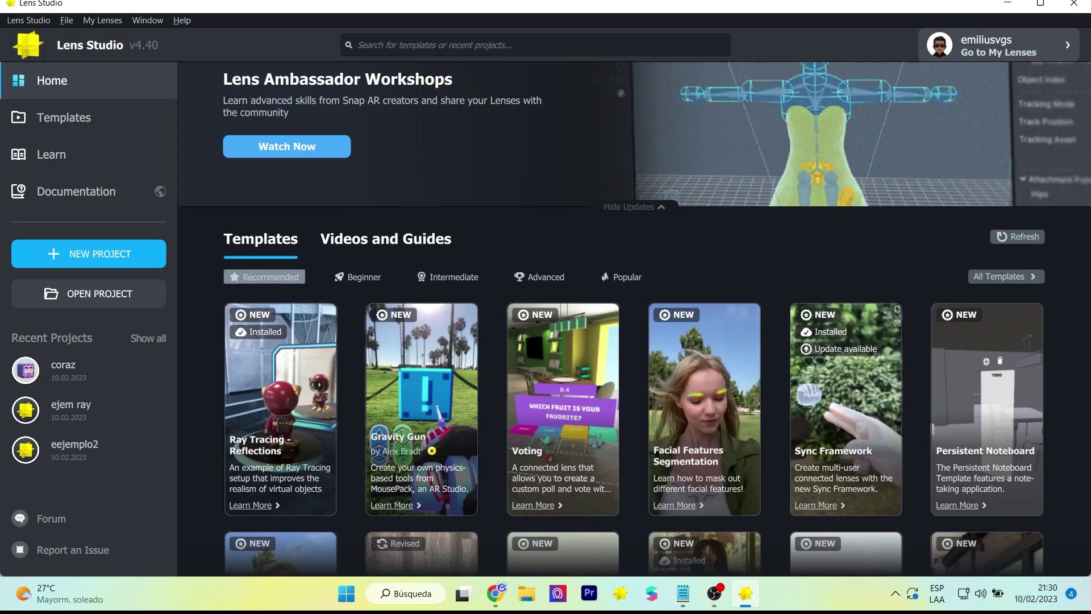
pyautogui.click(358, 232)
pyautogui.scroll(-3, 358, 233)
pyautogui.scroll(-3, 987, 296)
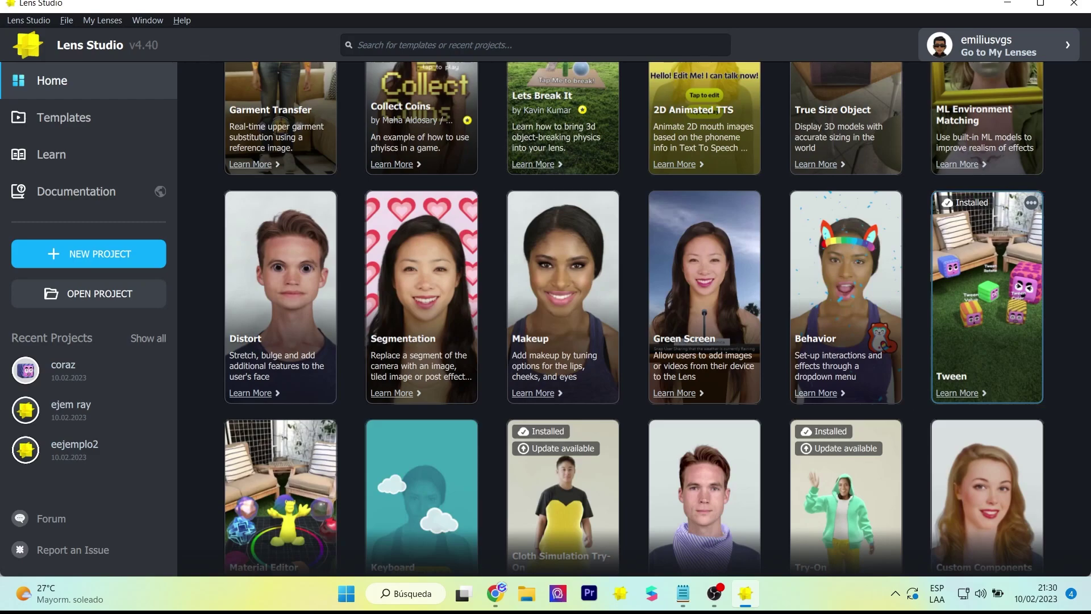
pyautogui.click(987, 296)
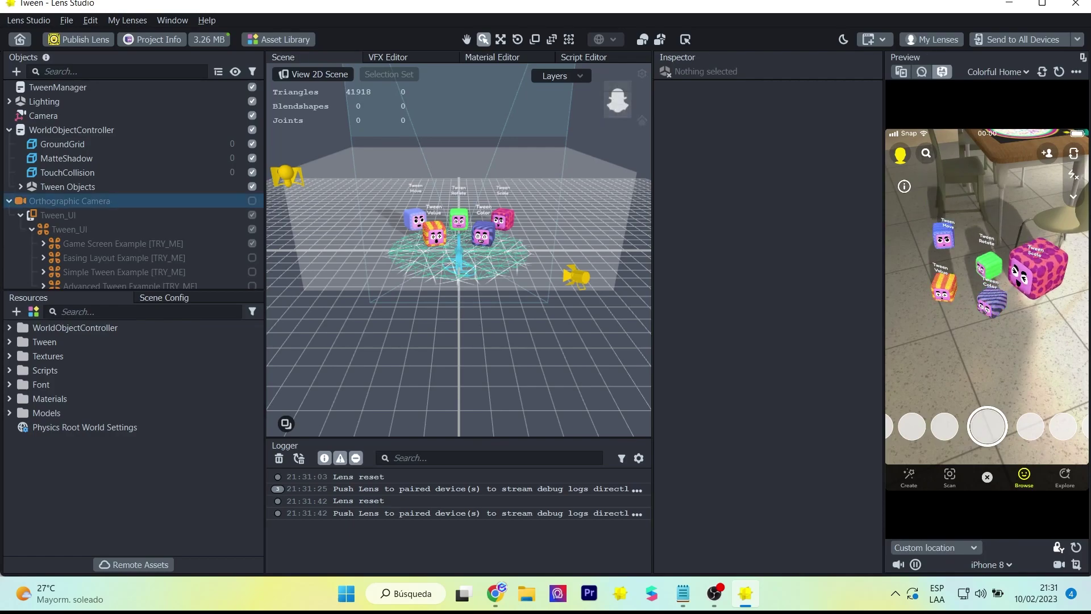
# Delete the Orthographic Camera and the Scale, Color and Value examples in Simple Tween under Tween Objects.
pyautogui.click(21, 186)
pyautogui.click(67, 187)
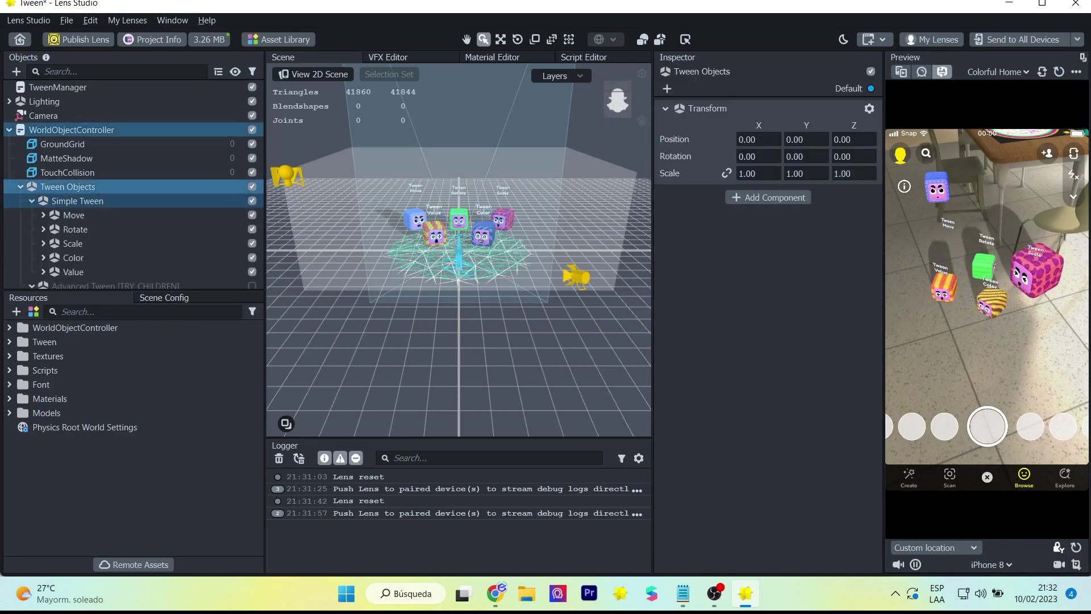
pyautogui.press('Delete')
pyautogui.hotkey('ctrl', 'z')
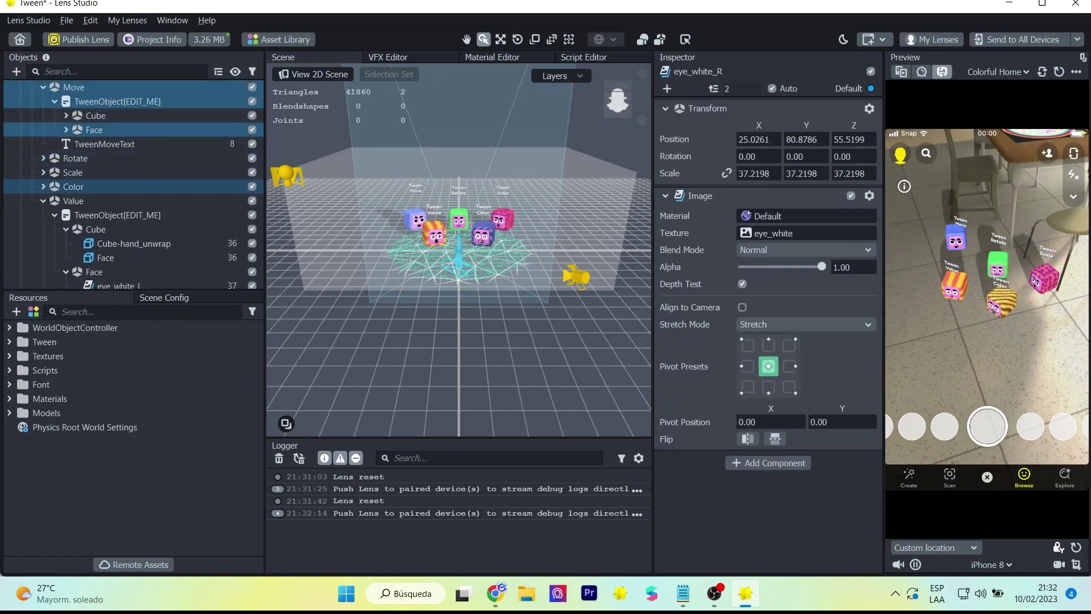
pyautogui.click(77, 140)
pyautogui.click(116, 282)
pyautogui.press('Delete')
pyautogui.click(73, 281)
pyautogui.press('Delete')
pyautogui.click(73, 282)
pyautogui.press('Delete')
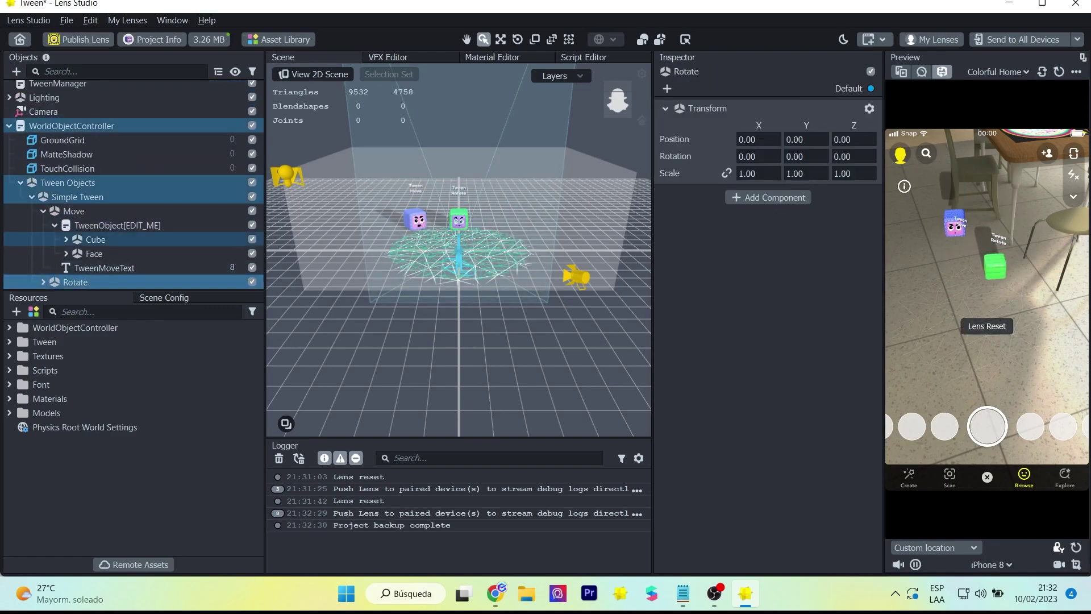
# Delete the Move example and the rest of the Tween Objects hierarchy from WorldObjectController, keeping GroundGrid, MatteShadow and TouchCollision.
pyautogui.click(73, 211)
pyautogui.press('Delete')
pyautogui.hotkey('ctrl', 'shift', 'z')
pyautogui.hotkey('ctrl', 'shift', 'z')
pyautogui.hotkey('ctrl', 'shift', 'z')
pyautogui.hotkey('ctrl', 'shift', 'z')
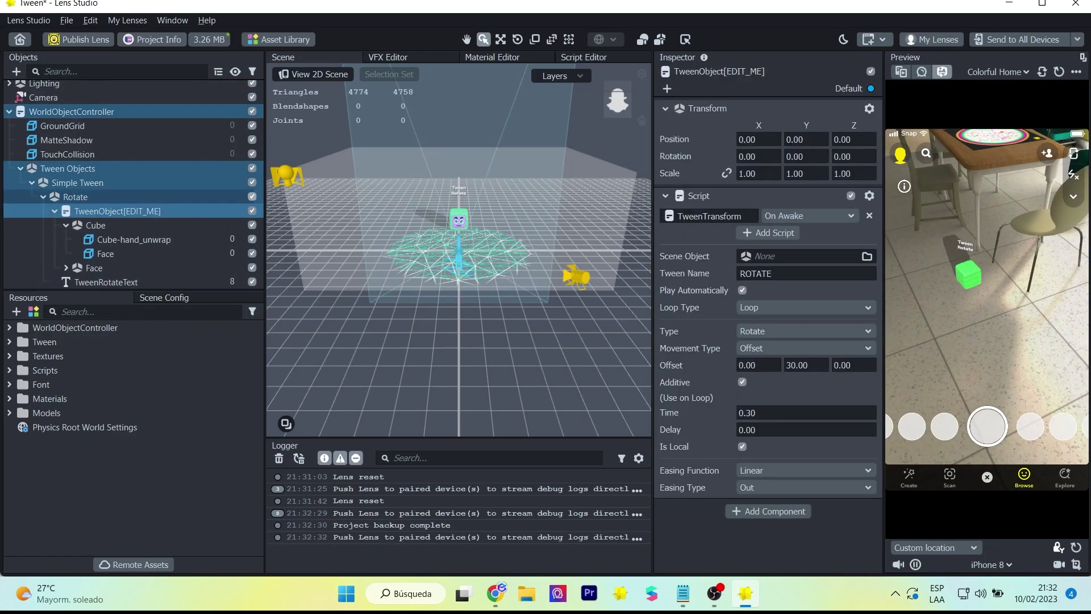
pyautogui.hotkey('ctrl', 'z')
pyautogui.hotkey('ctrl', 'z')
pyautogui.hotkey('ctrl', 'z')
pyautogui.hotkey('ctrl', 'z')
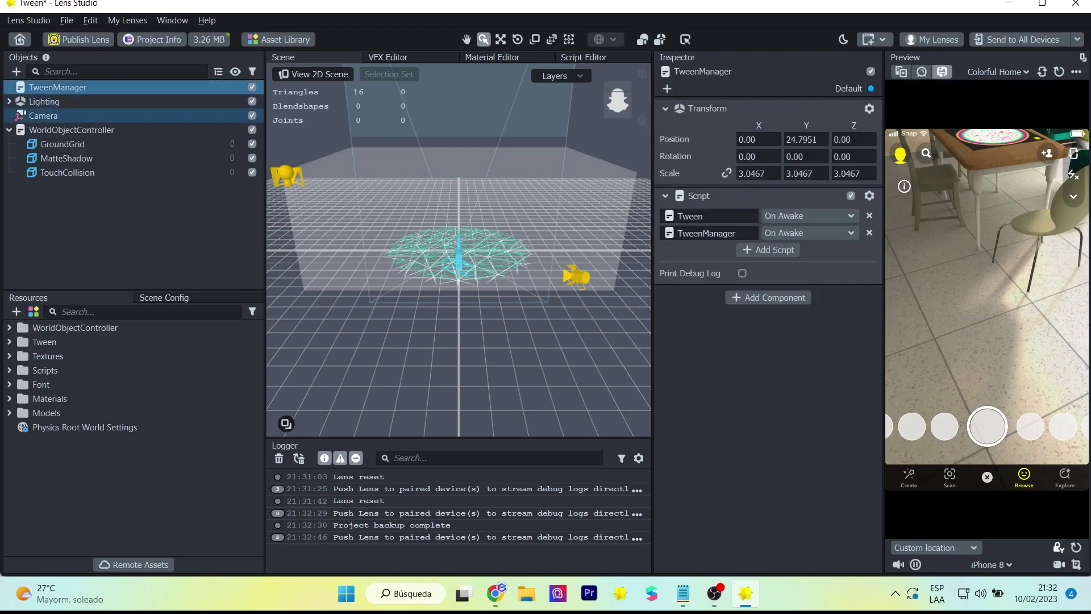
# Enable Use Native AR in the Camera's Device Tracking and check the Device Tracking reference of WorldObjectController.
pyautogui.click(43, 115)
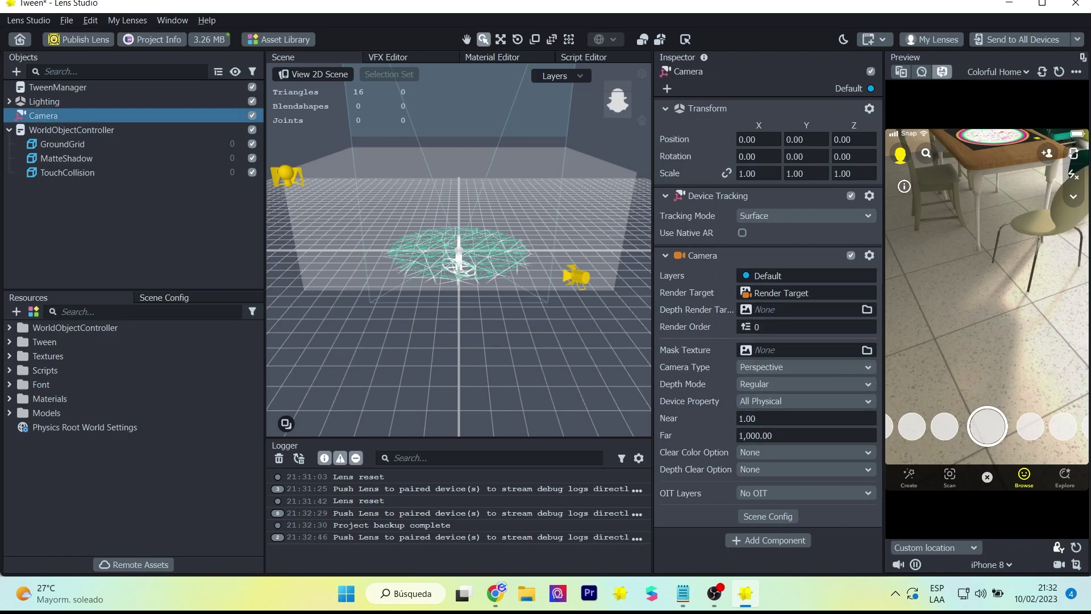
pyautogui.click(742, 233)
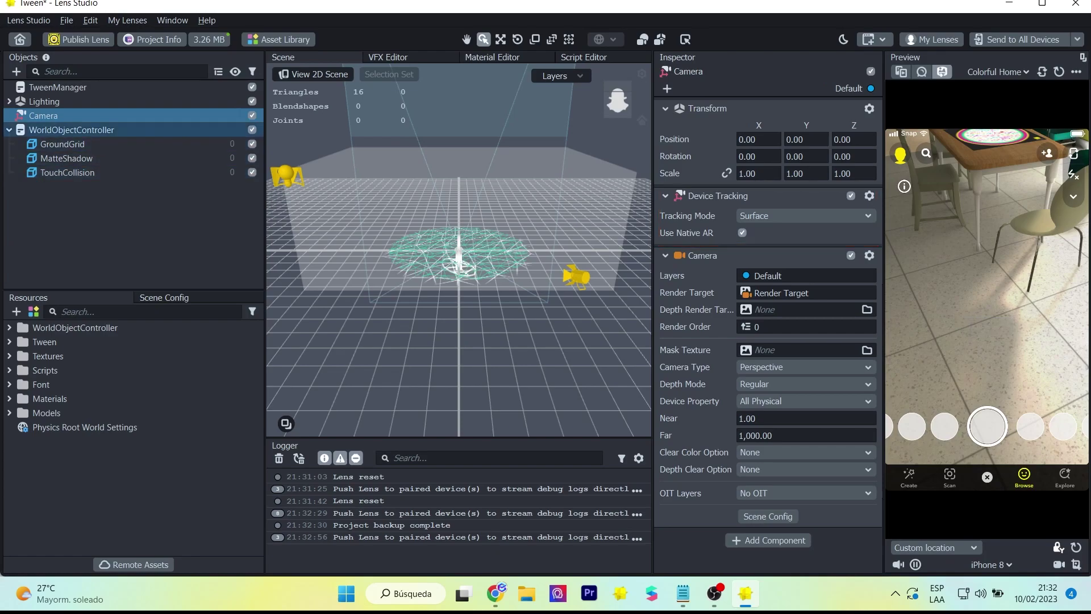
pyautogui.click(72, 129)
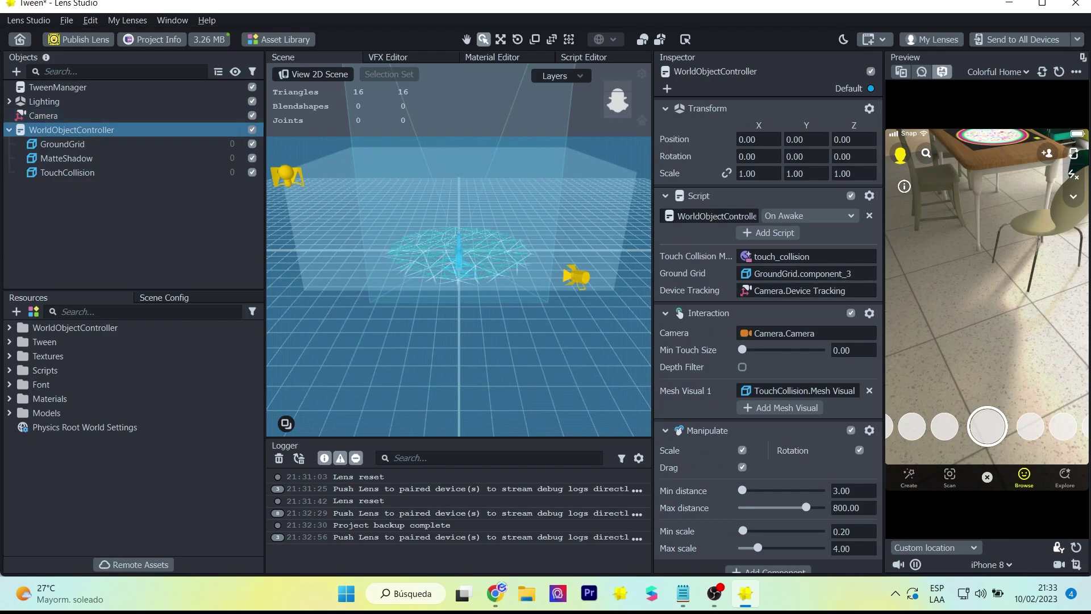
pyautogui.click(801, 290)
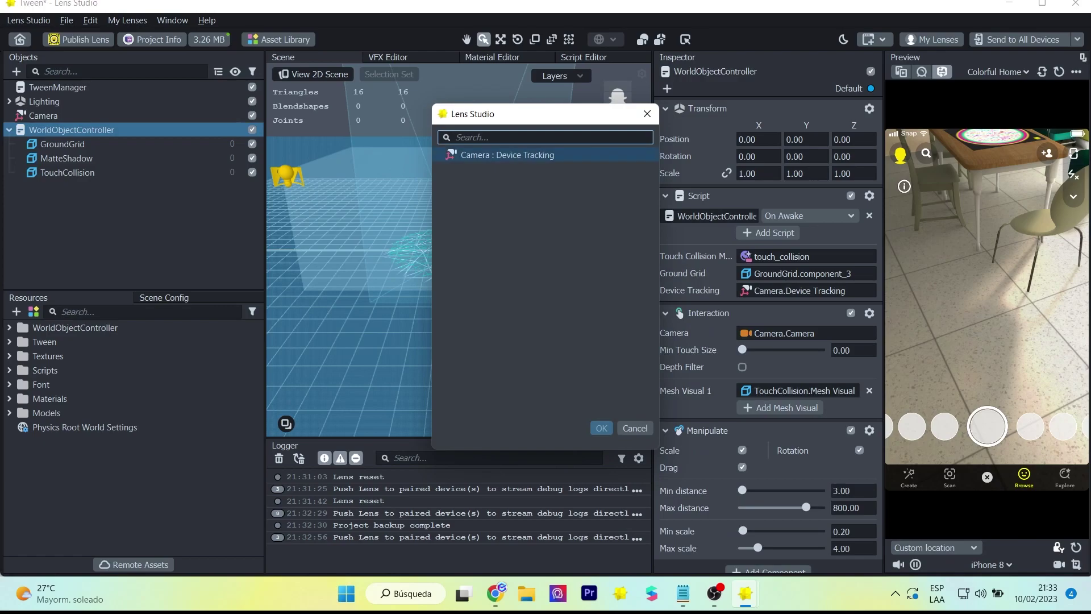
pyautogui.press('Escape')
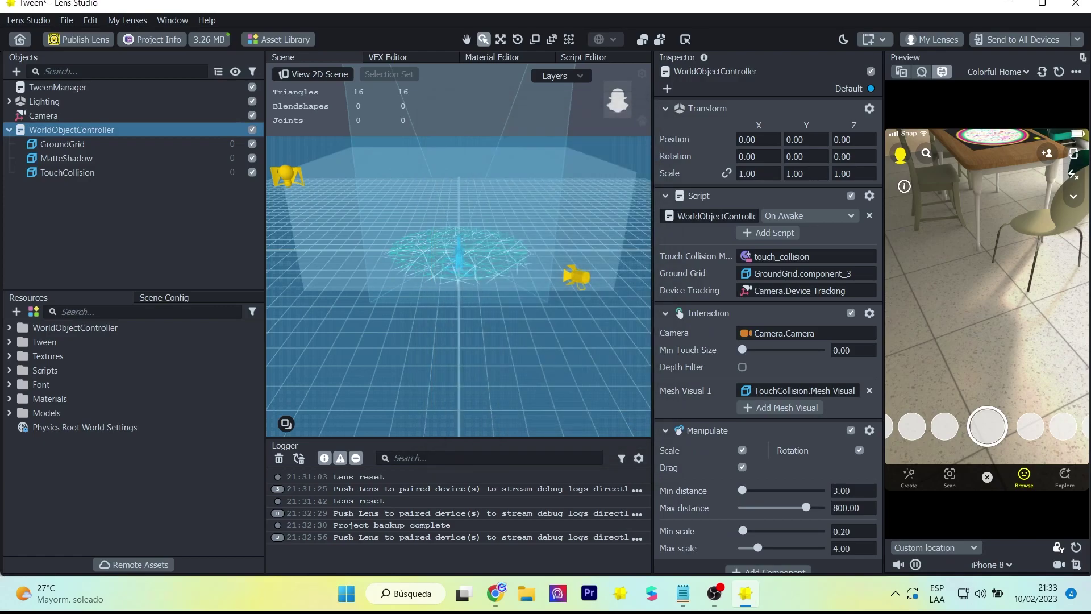
# Save the project as "Lens Studio - Raytracing tutorial" in the Ray tracing - Lens Studio folder.
pyautogui.click(67, 20)
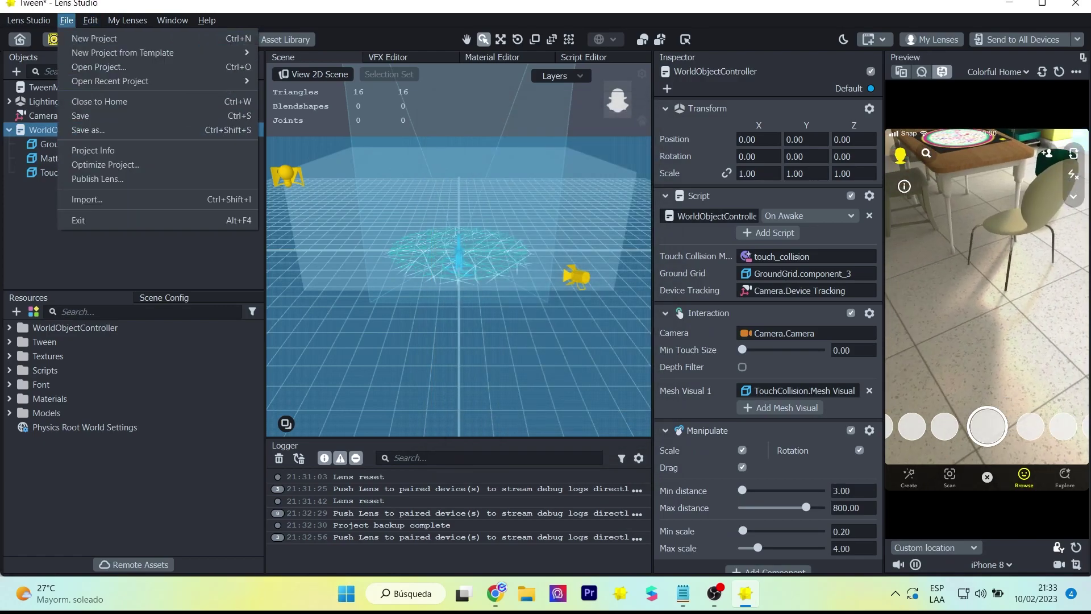
pyautogui.click(88, 130)
pyautogui.write('Lens St')
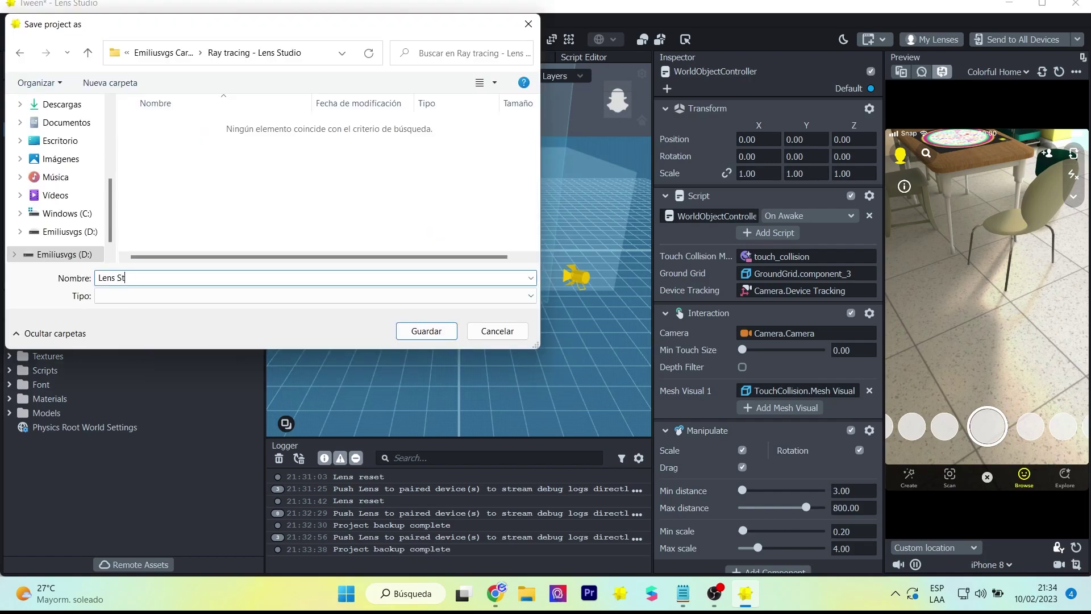
pyautogui.write('udio - Raytracing tutorial')
pyautogui.press('Return')
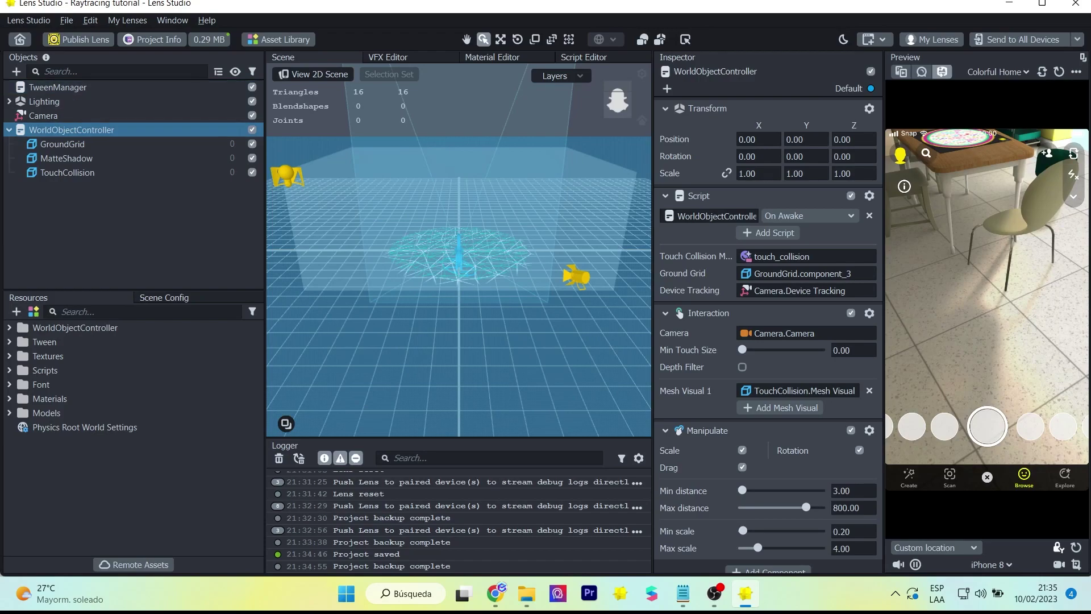
# Name the lens Raytracing, enable Metal, latest GL, and Ray Tracing in the project info, and accept saving and reopening the project.
pyautogui.click(153, 40)
pyautogui.hotkey('ctrl', 'a')
pyautogui.write('Raytracing')
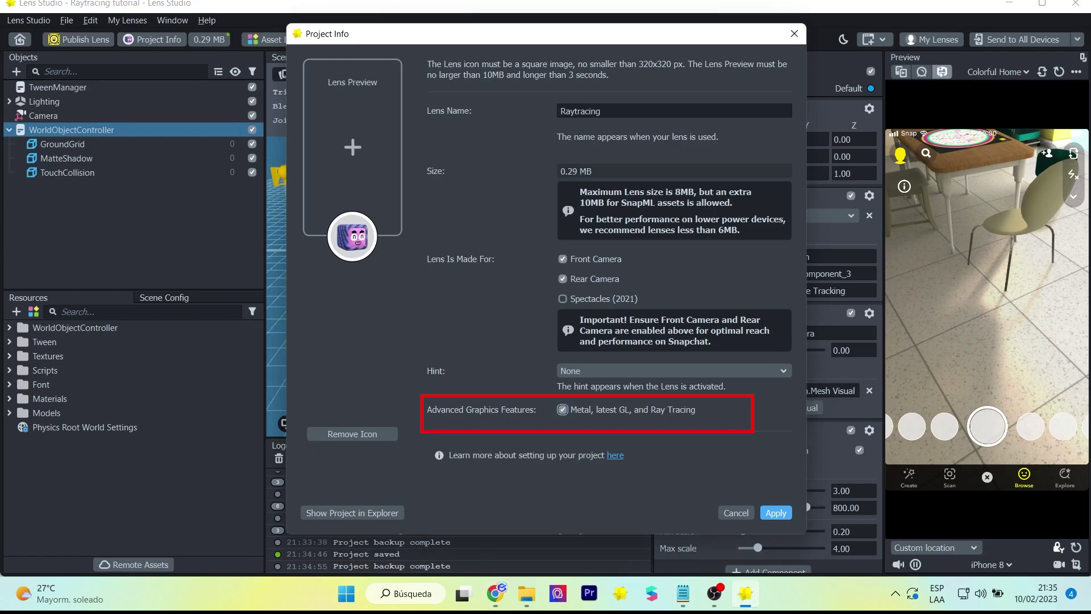
pyautogui.click(775, 513)
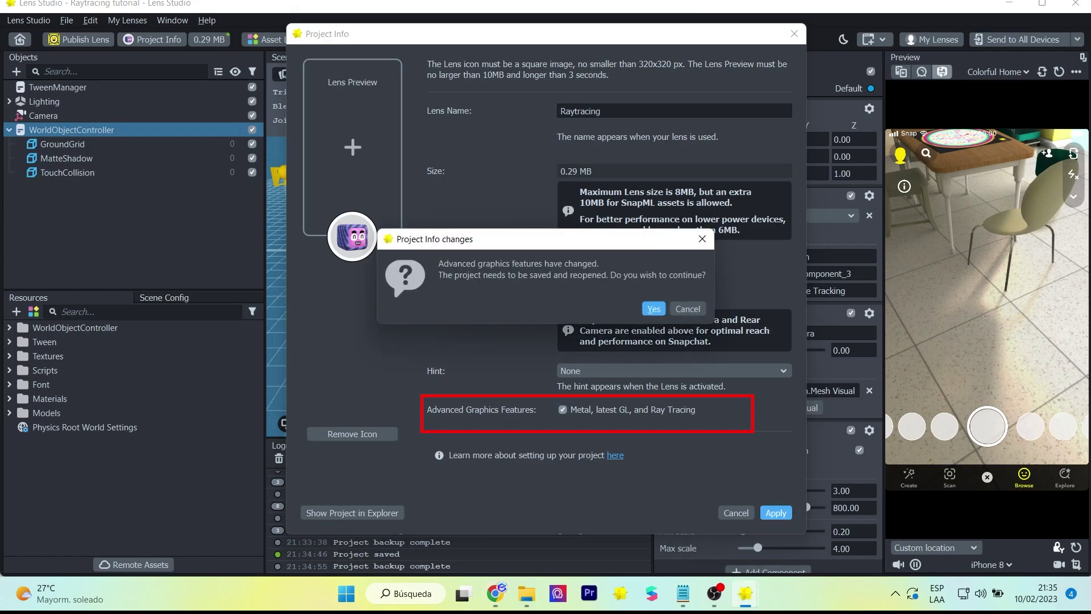
pyautogui.click(653, 309)
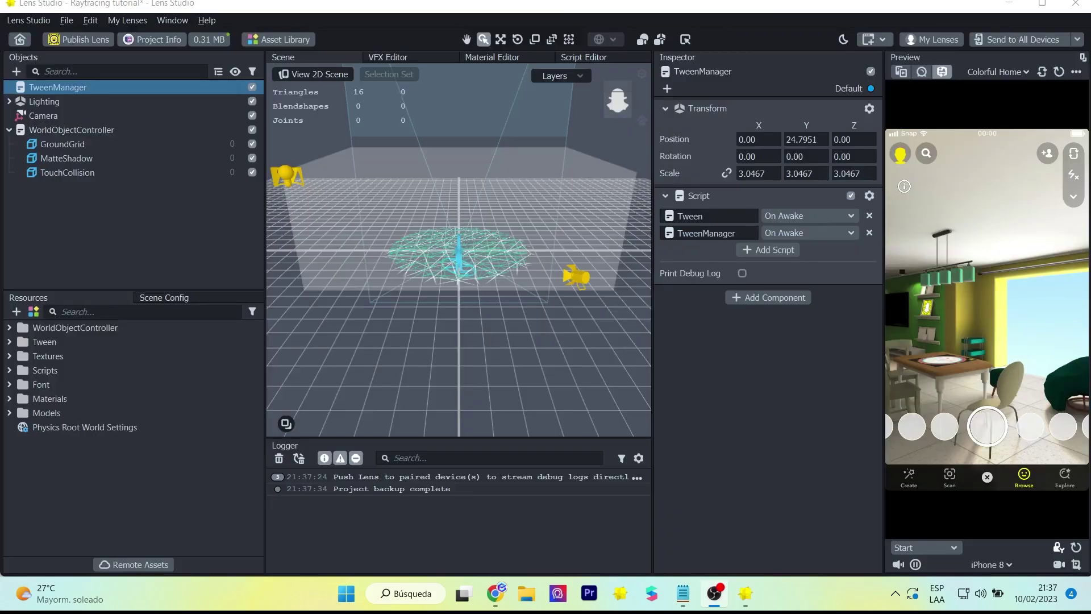
# Examine the Ray Tracing and Rough Filter settings of the Camera component, and select WorldObjectController.
pyautogui.hotkey('alt', 'Tab')
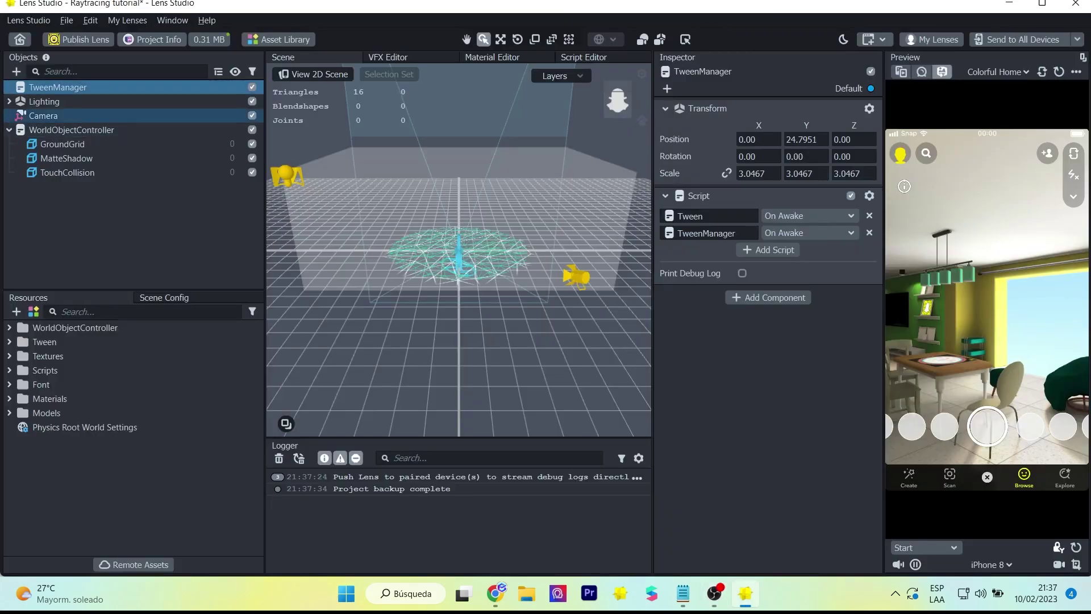
pyautogui.click(43, 115)
pyautogui.click(663, 517)
pyautogui.scroll(-3, 768, 335)
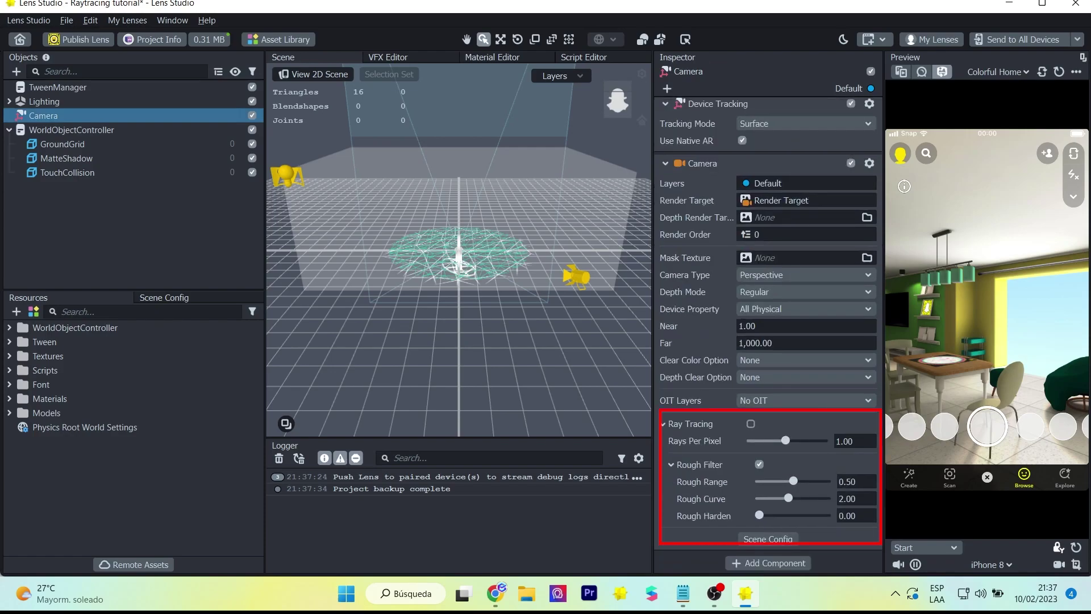
pyautogui.click(68, 130)
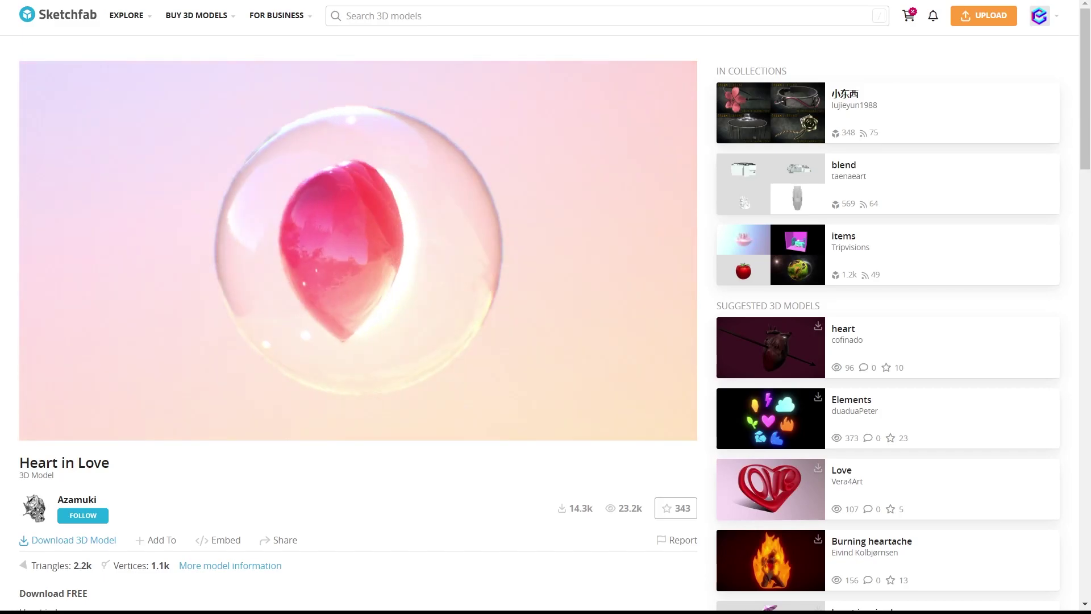
# Download the Heart in Love model from Sketchfab in its original fbx format.
pyautogui.scroll(-1, 545, 307)
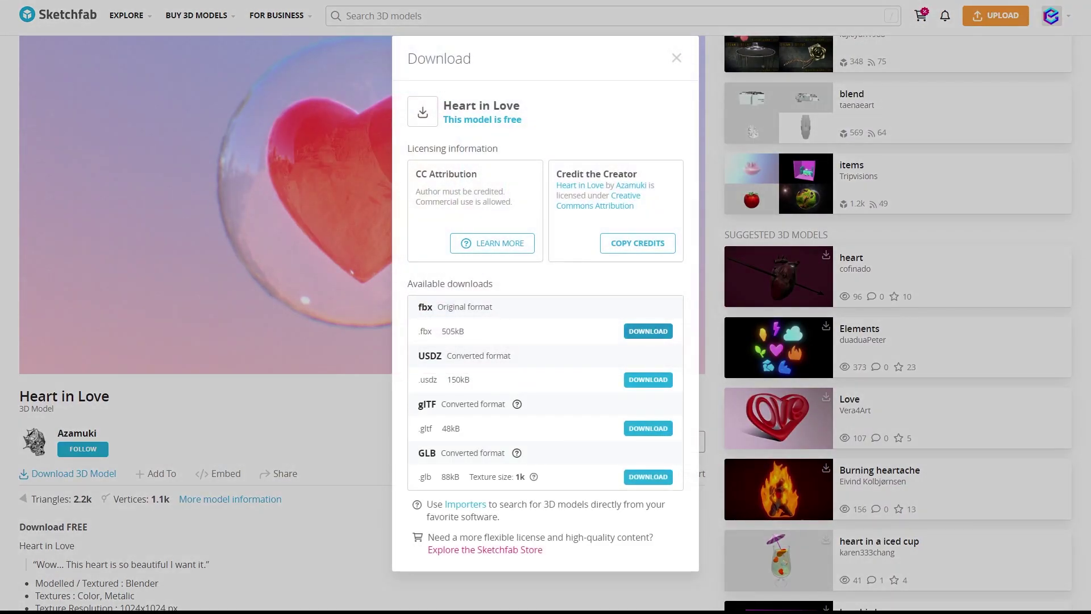
pyautogui.click(648, 331)
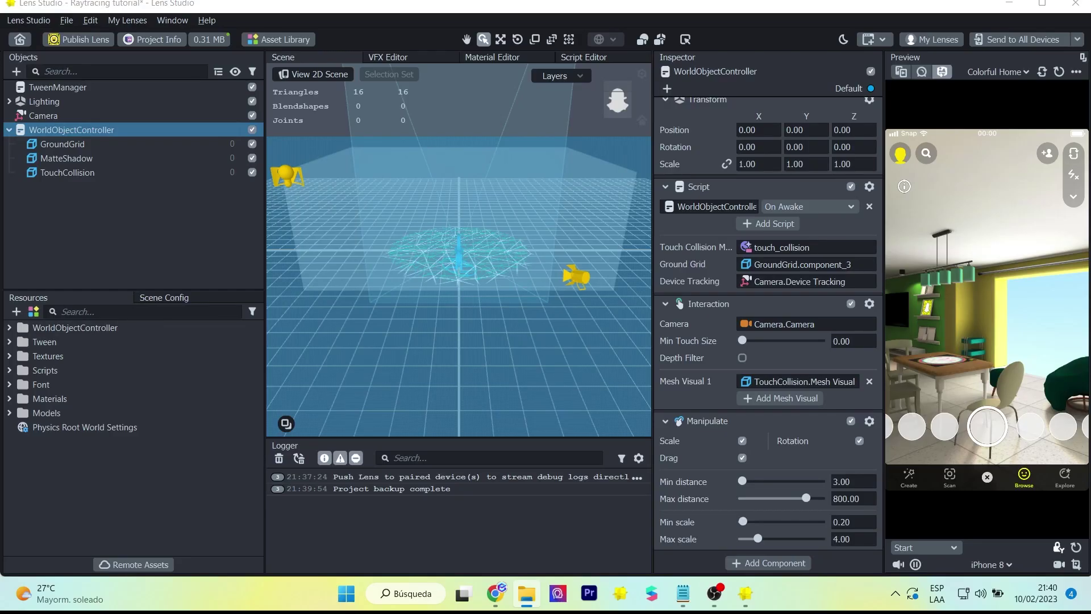
# Back in Lens Studio, import the heart FBX with the default import options and place heart_in_love_original inside WorldObjectController.
pyautogui.moveTo(0, 330); pyautogui.dragTo(147, 459)
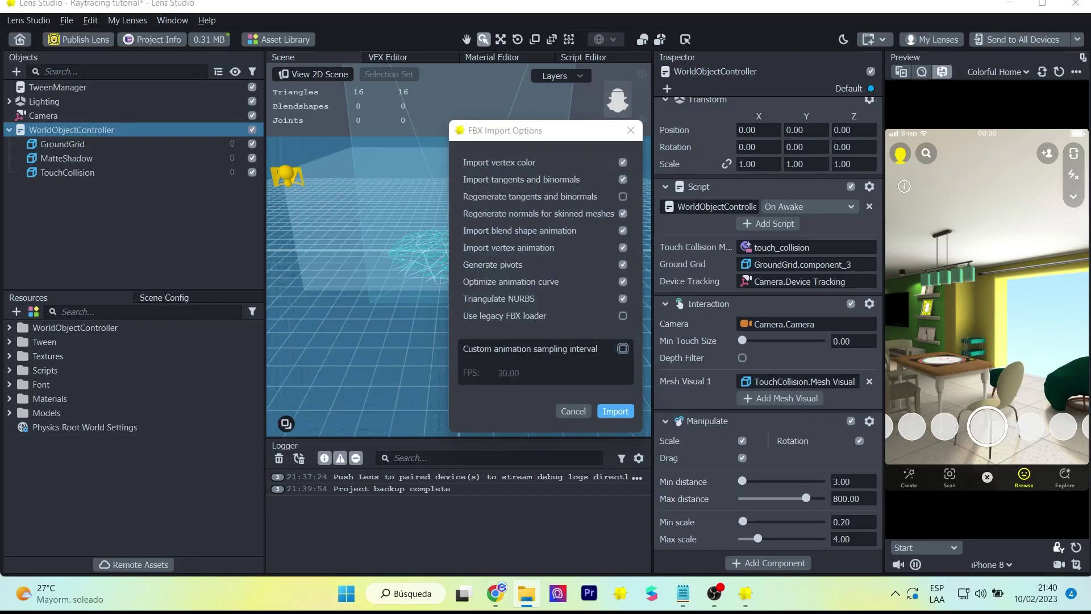
pyautogui.click(616, 411)
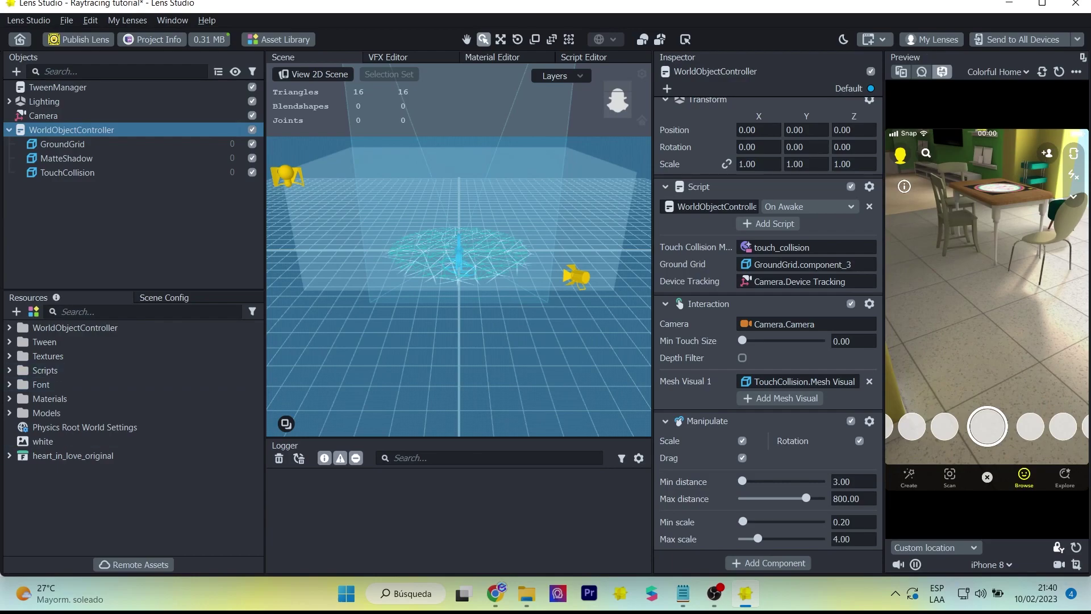
pyautogui.moveTo(71, 129); pyautogui.dragTo(71, 132)
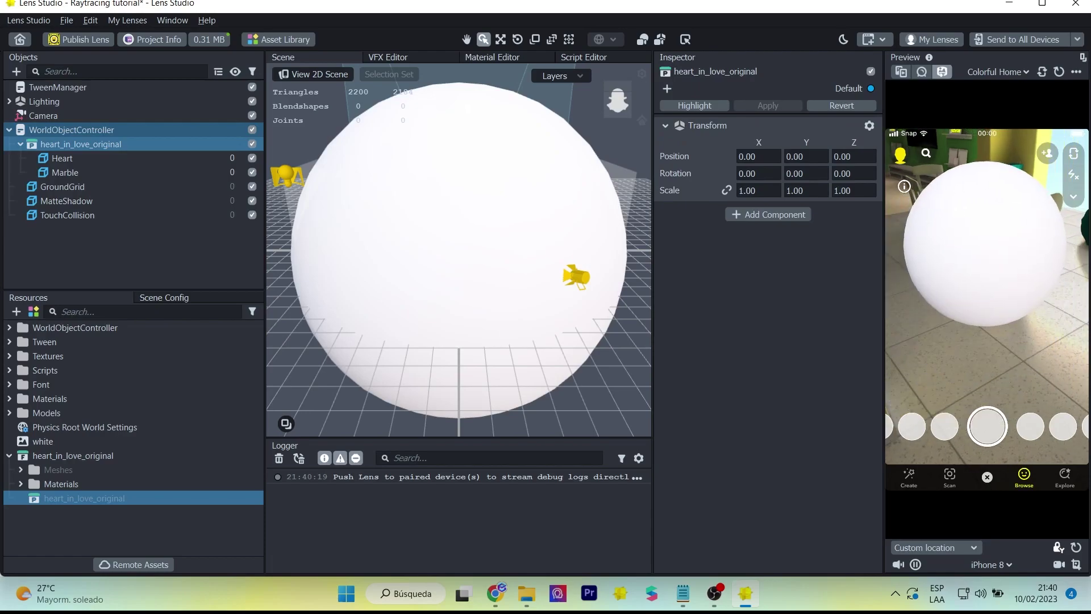
# Delete the Marble mesh from heart_in_love_original and remove the material assigned to the Heart mesh.
pyautogui.click(65, 172)
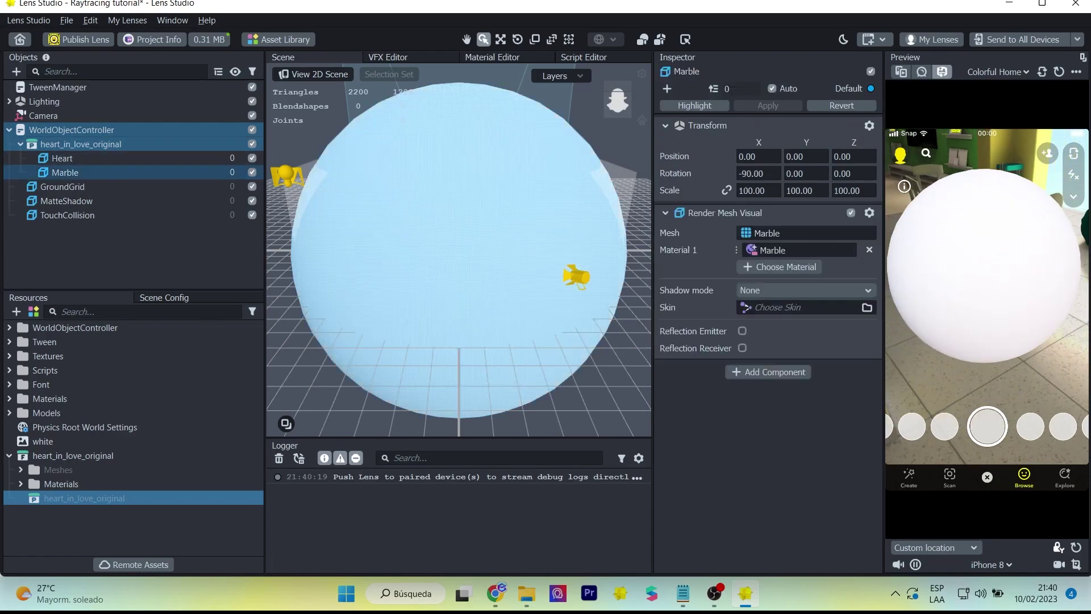
pyautogui.press('Delete')
pyautogui.click(62, 158)
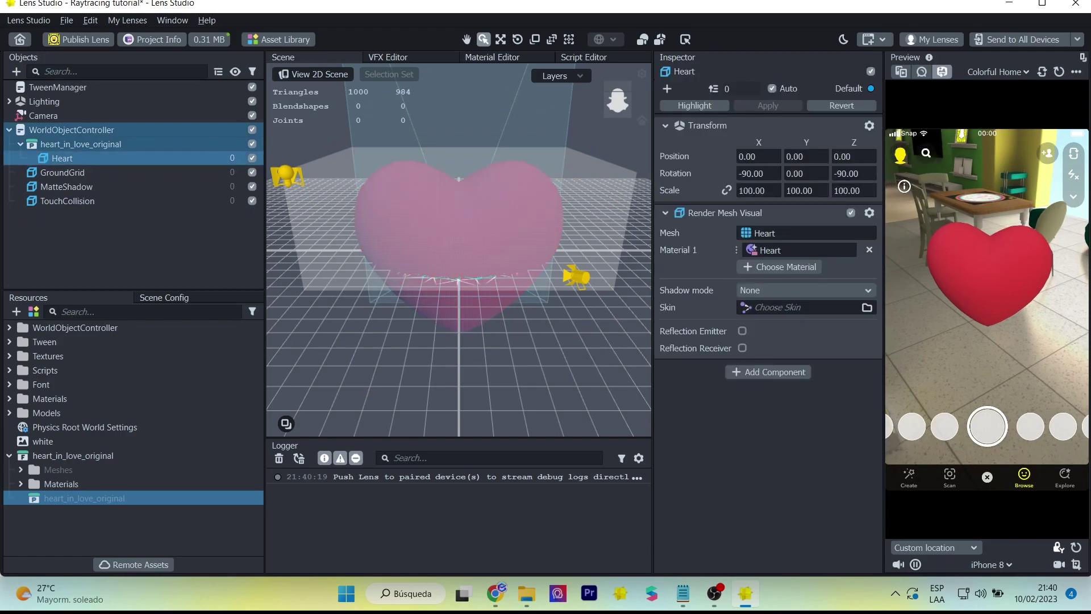
pyautogui.click(869, 250)
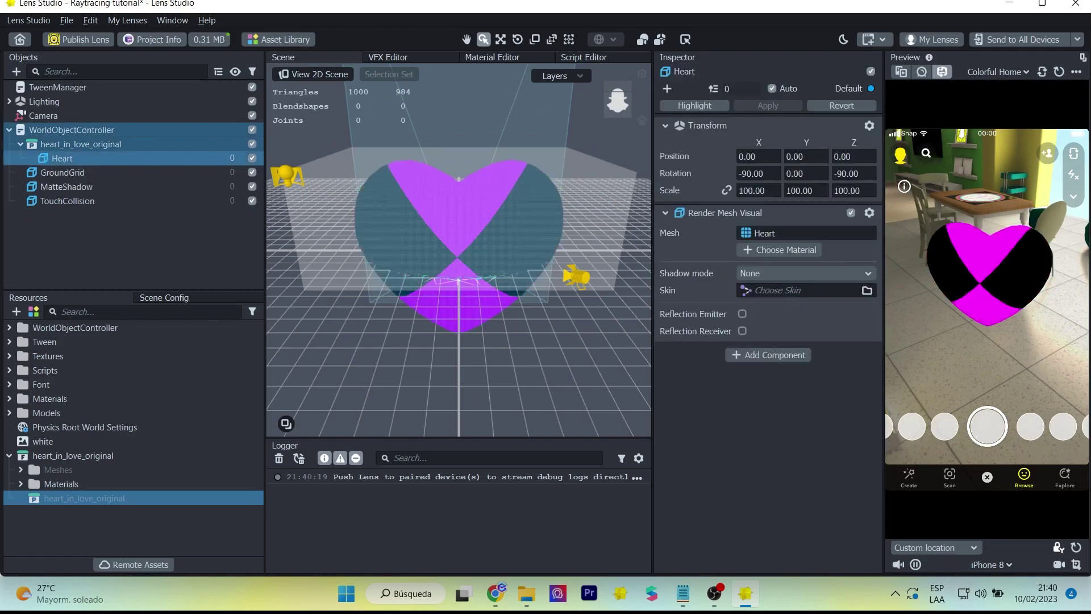
# Search the Asset Library for "gold" and import the Gold material by Snap Inc.
pyautogui.click(278, 40)
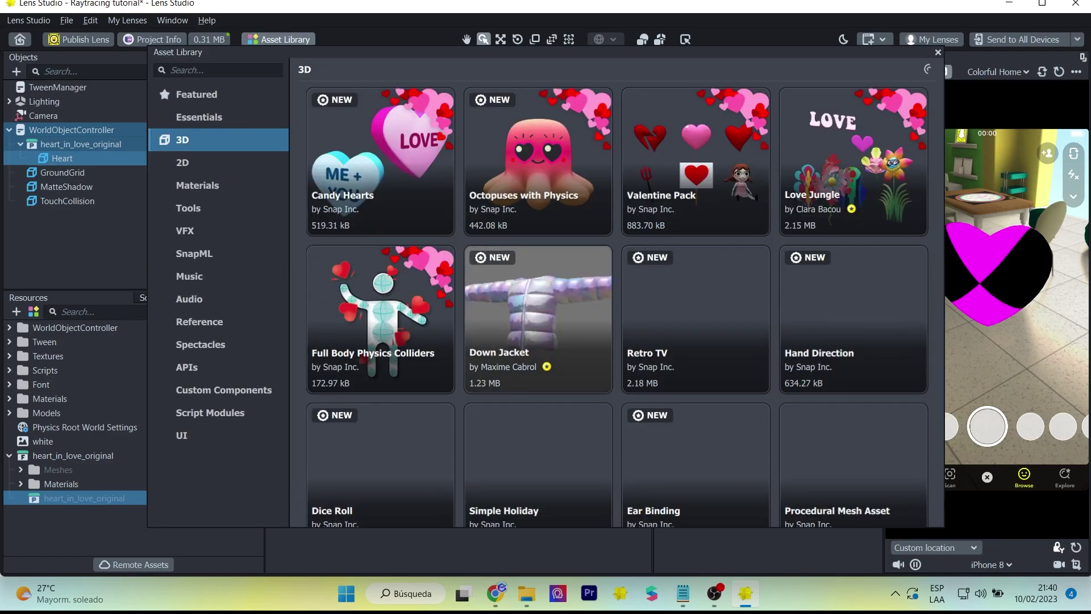
pyautogui.click(218, 69)
pyautogui.write('gold')
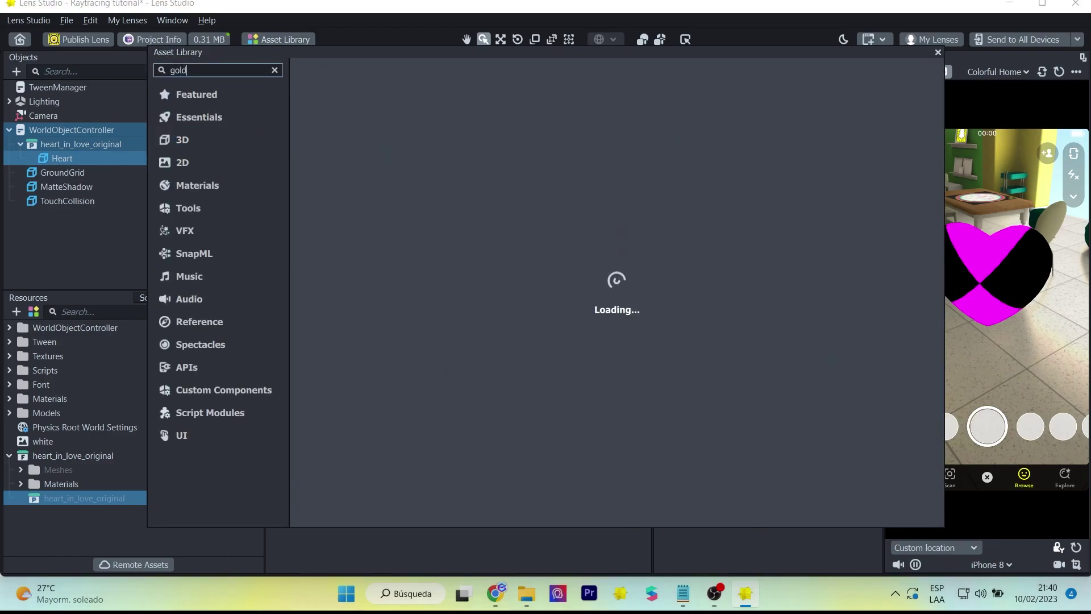
pyautogui.click(313, 250)
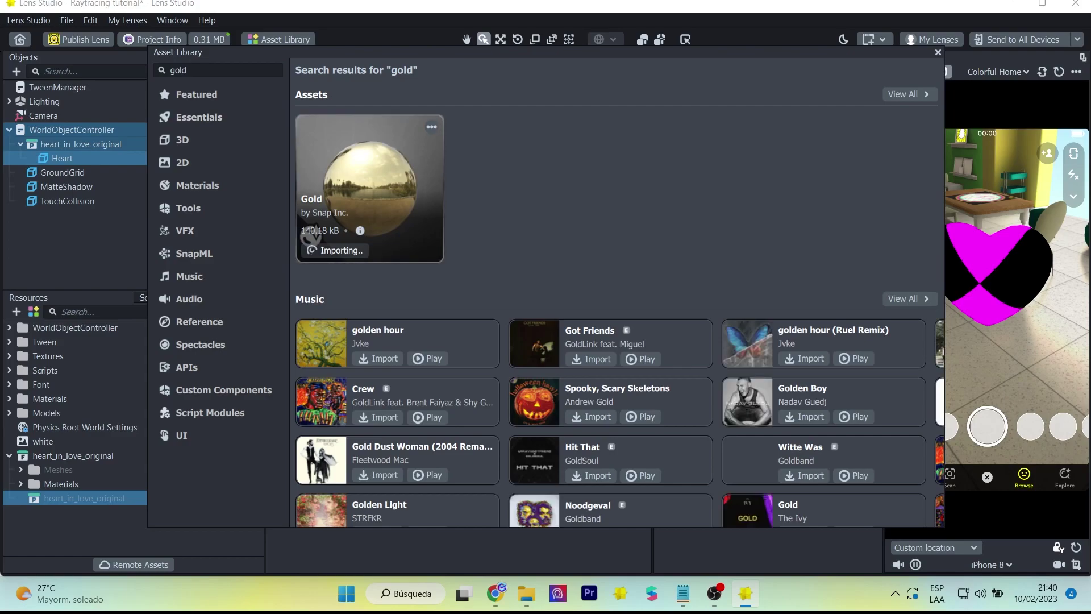
pyautogui.click(938, 53)
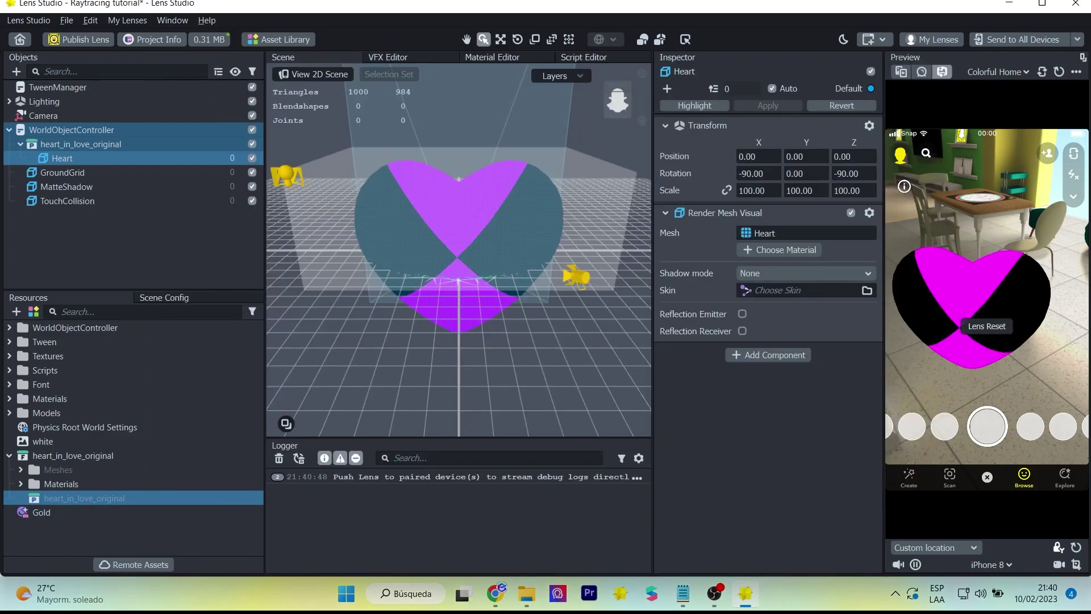
# Assign the Gold material to the Heart mesh's Render Mesh Visual.
pyautogui.click(780, 250)
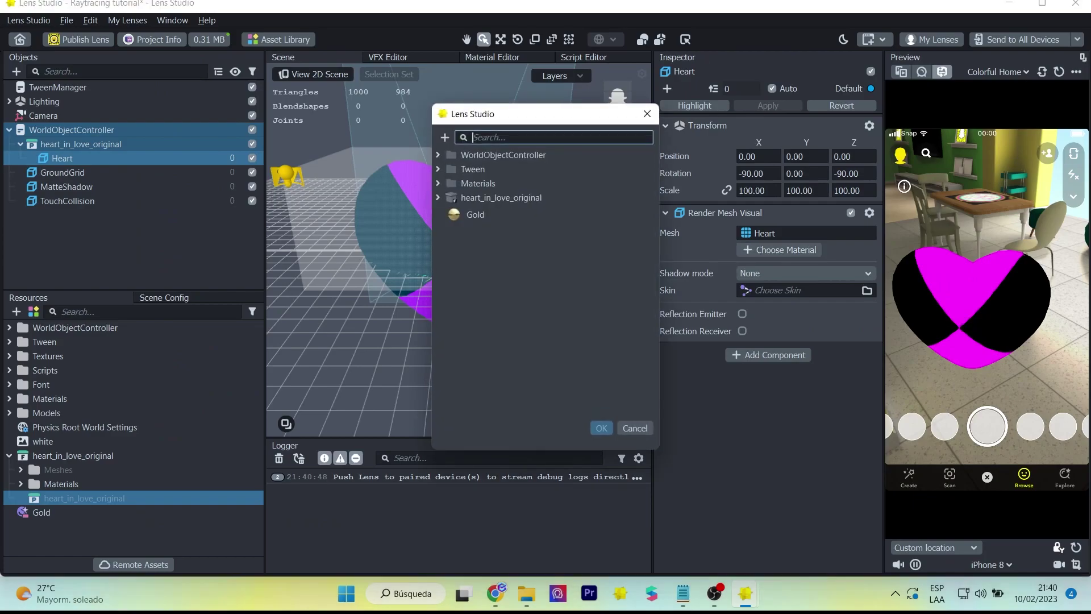
pyautogui.click(476, 214)
pyautogui.click(601, 428)
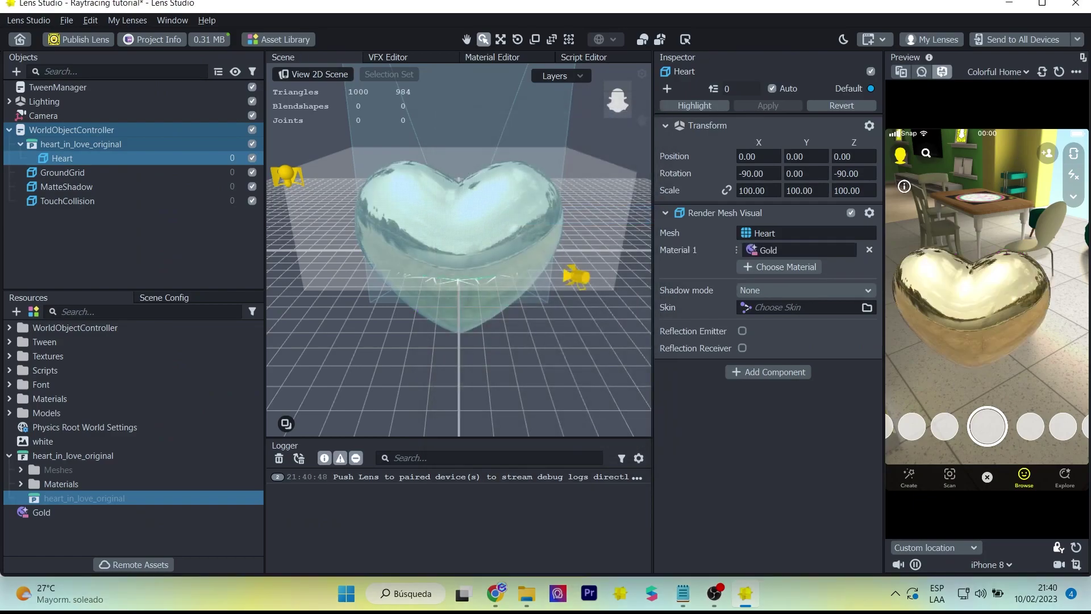
# Raise the gold heart model above the ground grid, to a Y position of about 64.
pyautogui.moveTo(459, 250)
pyautogui.mouseDown()
pyautogui.moveTo(421, 250)
pyautogui.moveTo(462, 233)
pyautogui.mouseUp()
pyautogui.click(458, 250)
pyautogui.click(458, 250)
pyautogui.press('w')
pyautogui.click(591, 239)
pyautogui.click(459, 250)
pyautogui.moveTo(463, 189); pyautogui.dragTo(466, 101)
pyautogui.moveTo(992, 228); pyautogui.dragTo(1004, 245)
pyautogui.moveTo(486, 119); pyautogui.dragTo(469, 120)
pyautogui.click(71, 129)
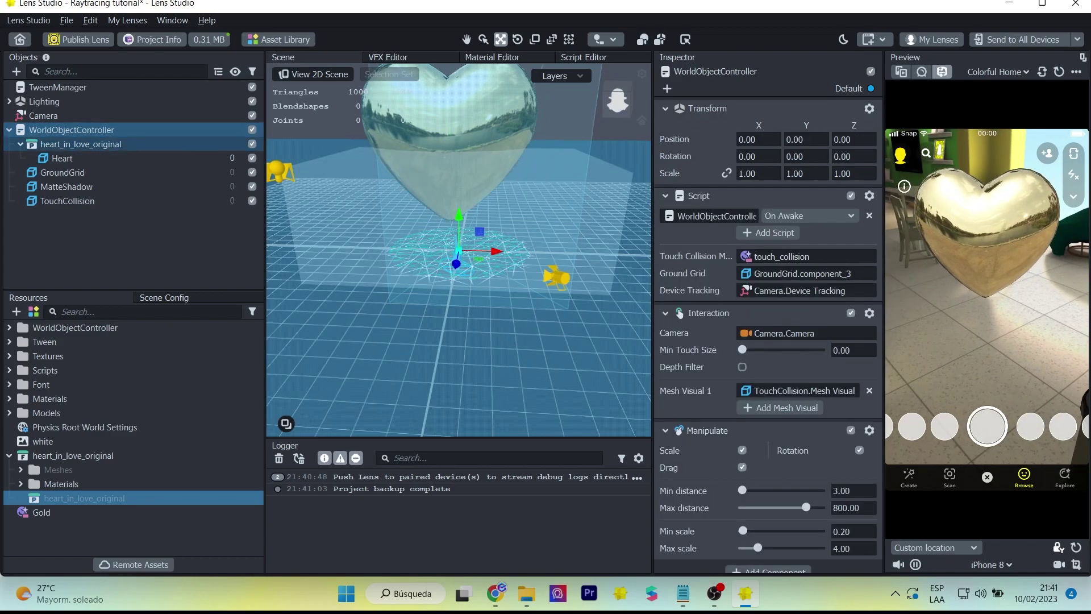
# Add a Script component to the Heart mesh and assign the TweenTransform script to it.
pyautogui.click(61, 158)
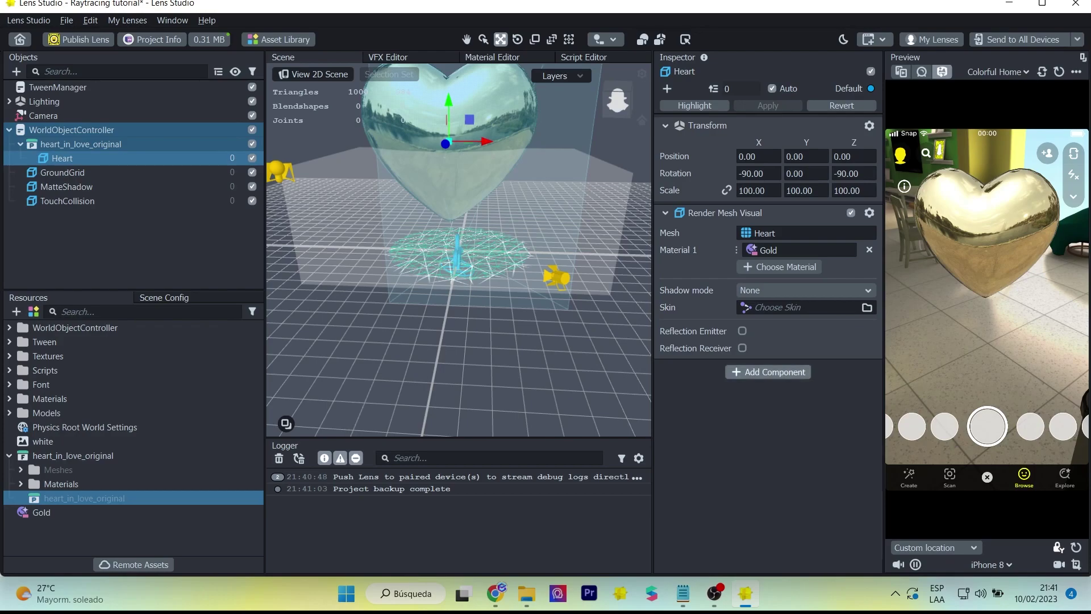
pyautogui.click(768, 371)
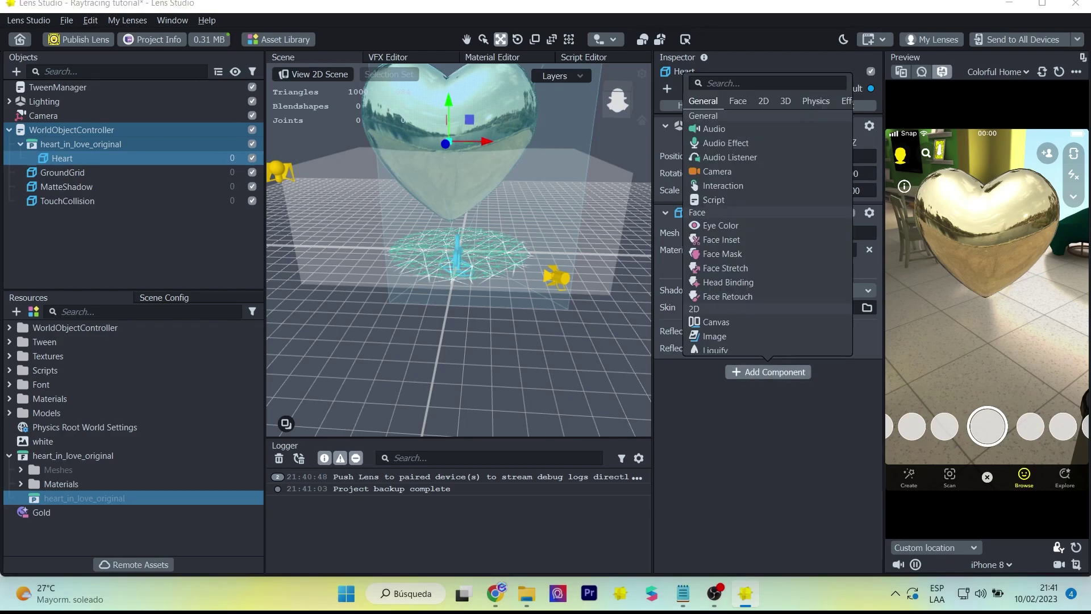
pyautogui.write('scr')
pyautogui.click(714, 108)
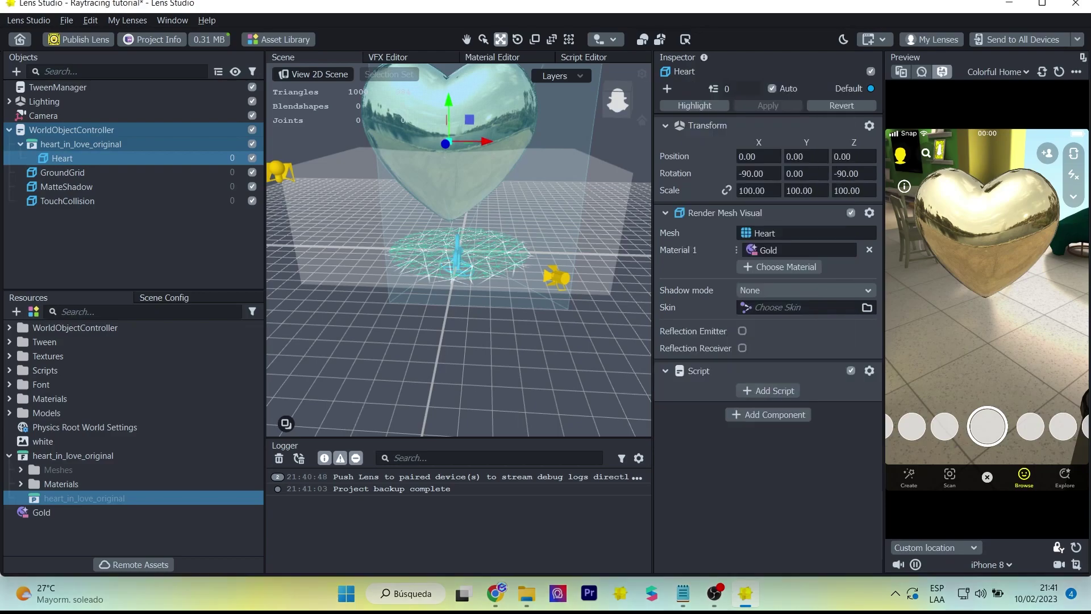
pyautogui.click(768, 391)
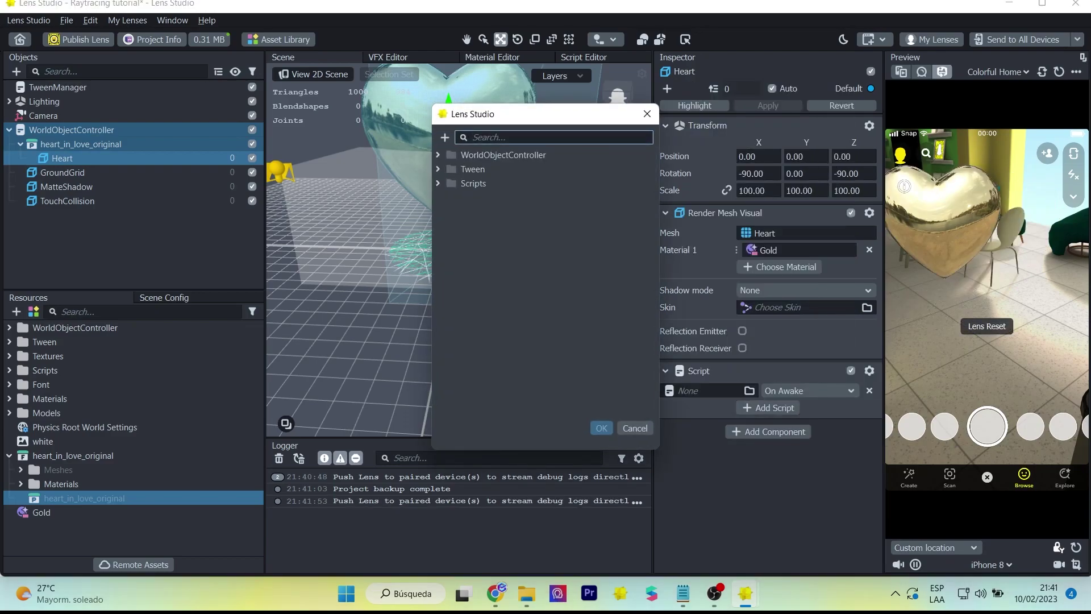
pyautogui.write('tra')
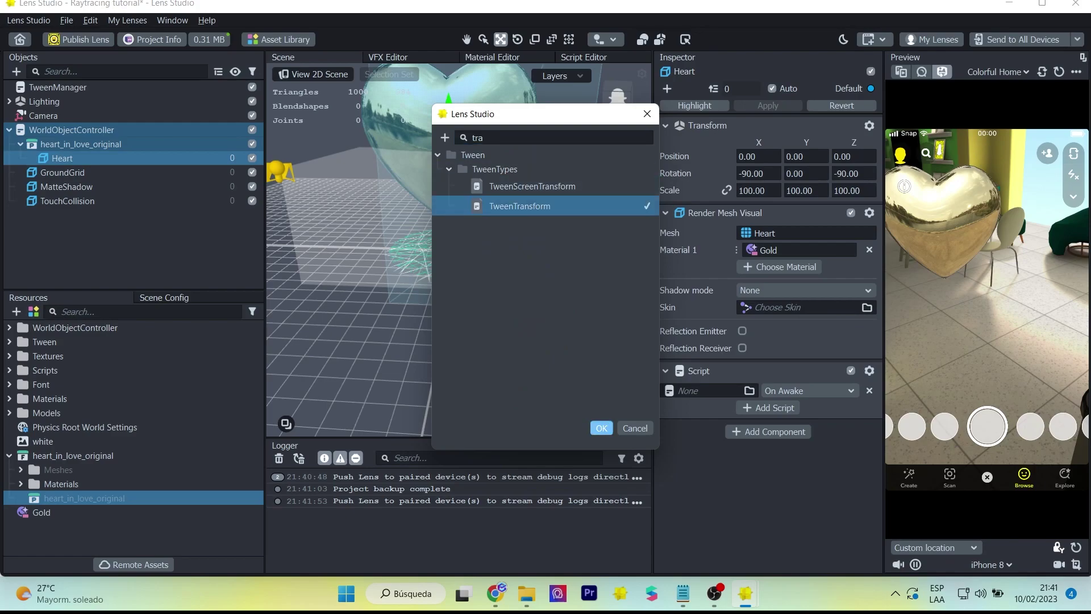
pyautogui.press('Return')
# Name the tween "rotate" and set its loop type to Ping Pong and its type to Rotate.
pyautogui.scroll(-2, 807, 398)
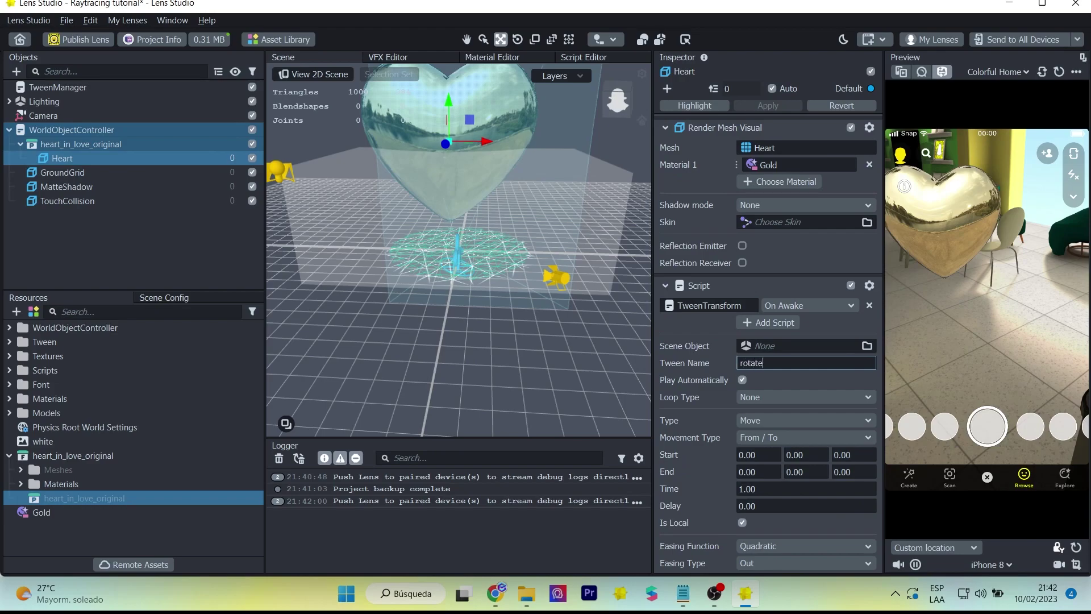
pyautogui.write('rotate')
pyautogui.scroll(-1, 807, 398)
pyautogui.click(807, 372)
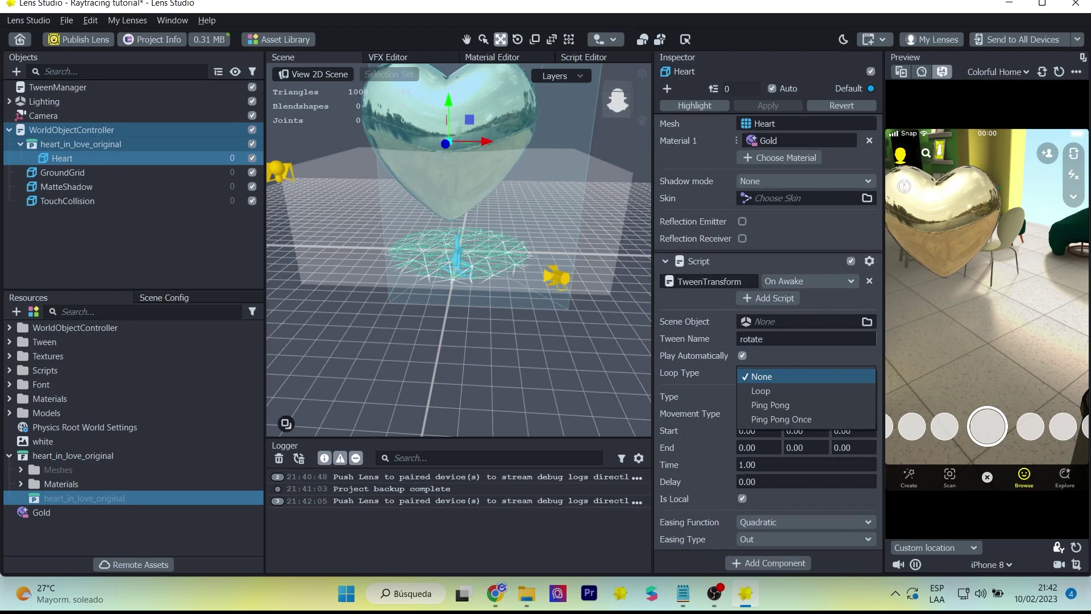
pyautogui.click(771, 405)
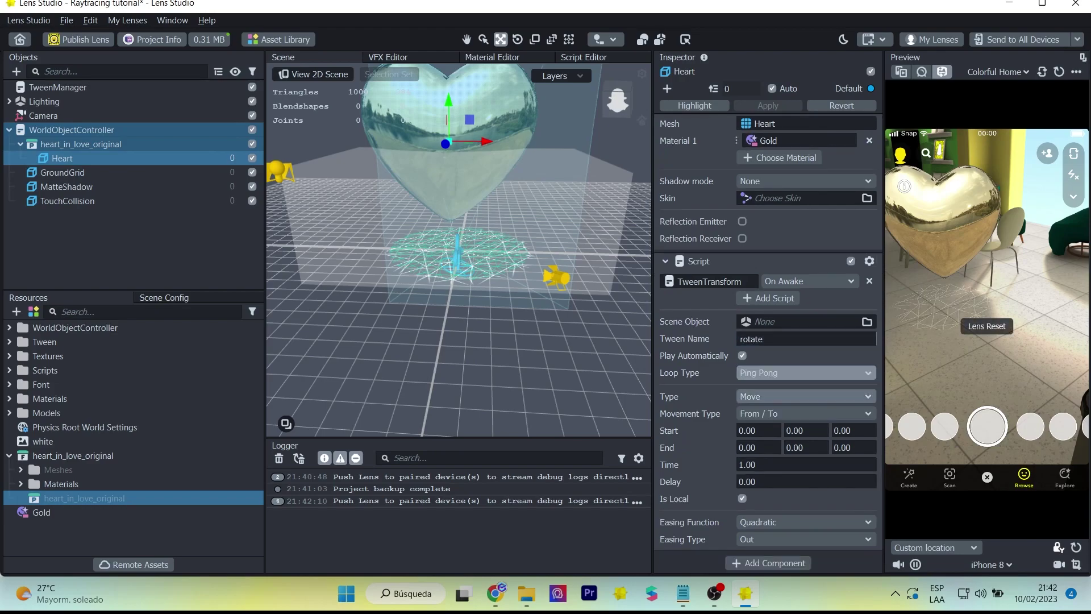
pyautogui.click(807, 396)
pyautogui.click(763, 428)
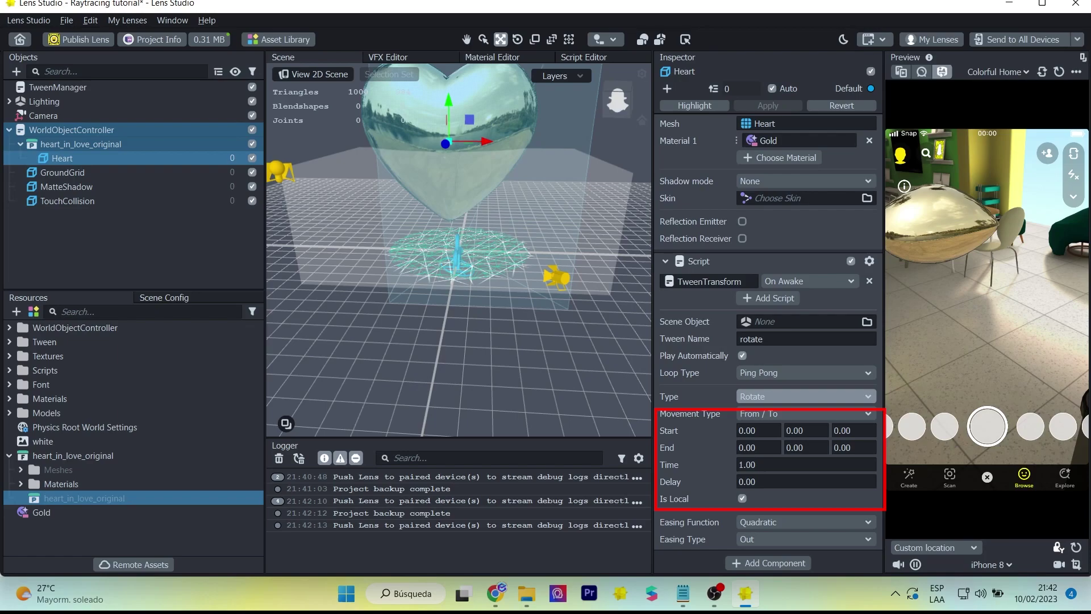
# Set the rotate tween's Start Z to -200, its End Y to 150 and its Time to 3.
pyautogui.moveTo(854, 430); pyautogui.dragTo(835, 430)
pyautogui.write('-200')
pyautogui.press('Return')
pyautogui.doubleClick(818, 447)
pyautogui.write('150')
pyautogui.press('Return')
pyautogui.doubleClick(806, 464)
pyautogui.write('3')
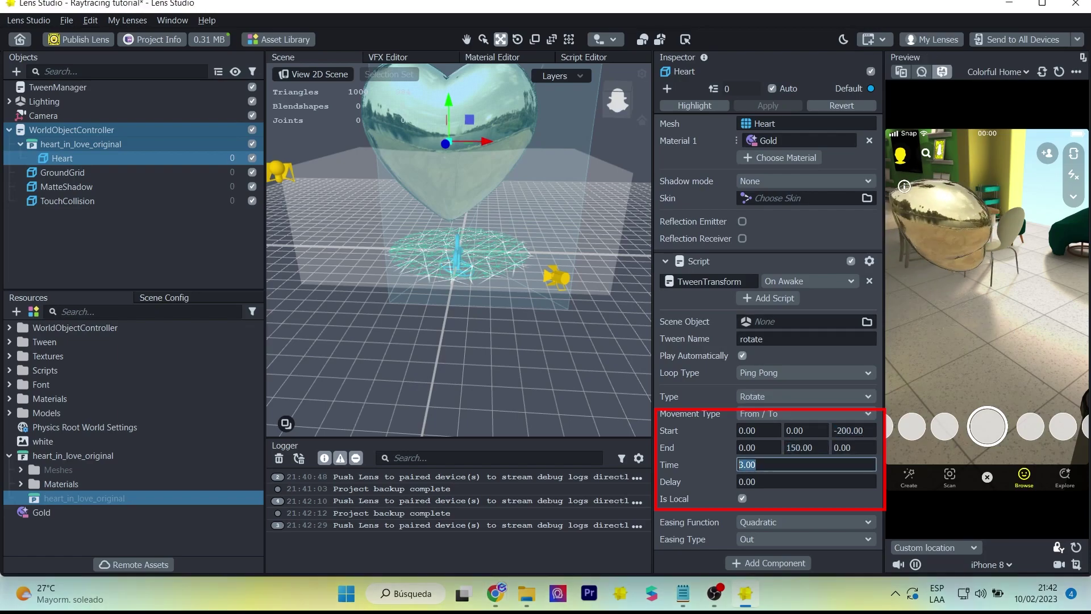
# Set the tween's End Y to 360 and try the Loop loop type before restoring Ping Pong.
pyautogui.click(806, 413)
pyautogui.click(756, 463)
pyautogui.hotkey('ctrl', 'z')
pyautogui.click(805, 372)
pyautogui.click(756, 357)
pyautogui.doubleClick(806, 447)
pyautogui.write('360')
pyautogui.press('Return')
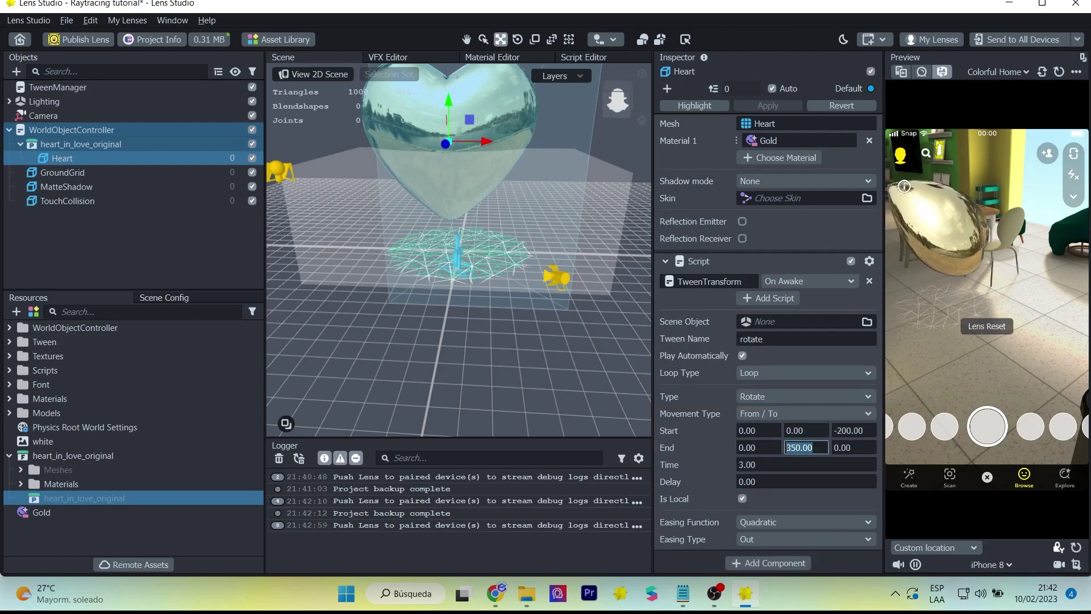
pyautogui.click(806, 372)
pyautogui.click(756, 388)
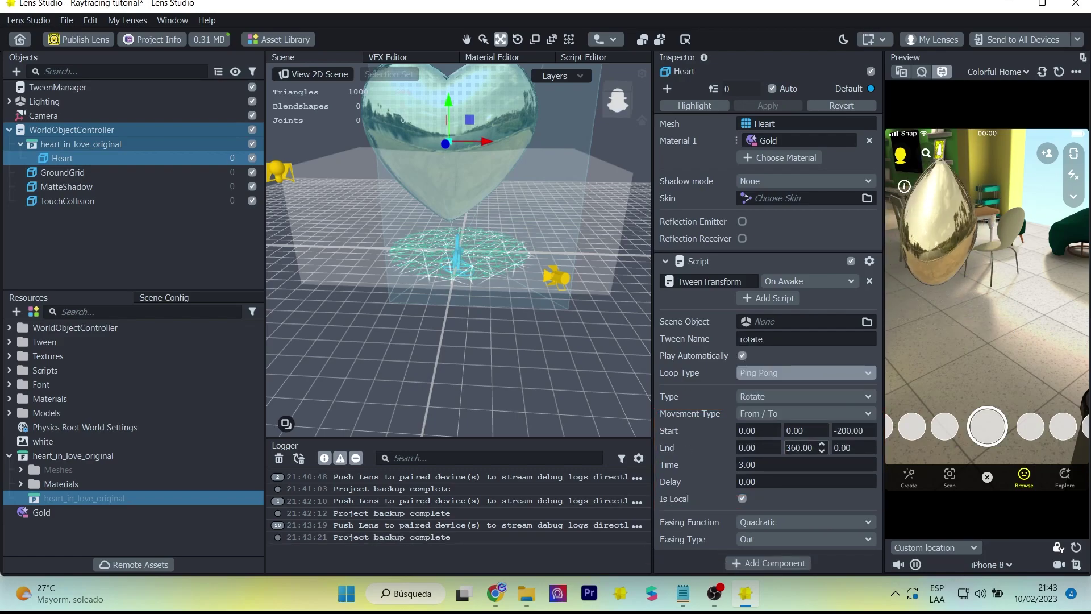
# Try rotating heart_in_love_original freely in the scene, to about -92, 6, -79 degrees.
pyautogui.click(81, 144)
pyautogui.press('e')
pyautogui.moveTo(448, 171); pyautogui.dragTo(447, 99)
pyautogui.moveTo(448, 141); pyautogui.dragTo(483, 145)
pyautogui.press('f')
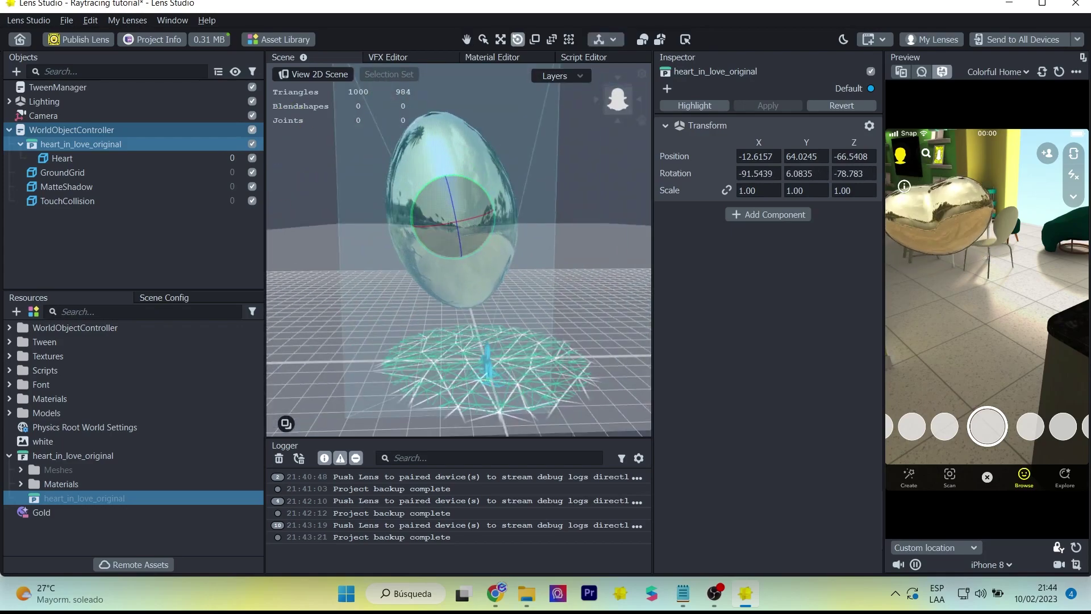
# Step back through the heart's rotation changes and try turning heart_in_love_original to about 29, -23, -5 degrees.
pyautogui.hotkey('ctrl', 'z')
pyautogui.hotkey('ctrl', 'z')
pyautogui.hotkey('ctrl', 'z')
pyautogui.hotkey('ctrl', 'shift', 'z')
pyautogui.hotkey('ctrl', 'shift', 'z')
pyautogui.moveTo(443, 219); pyautogui.dragTo(447, 244)
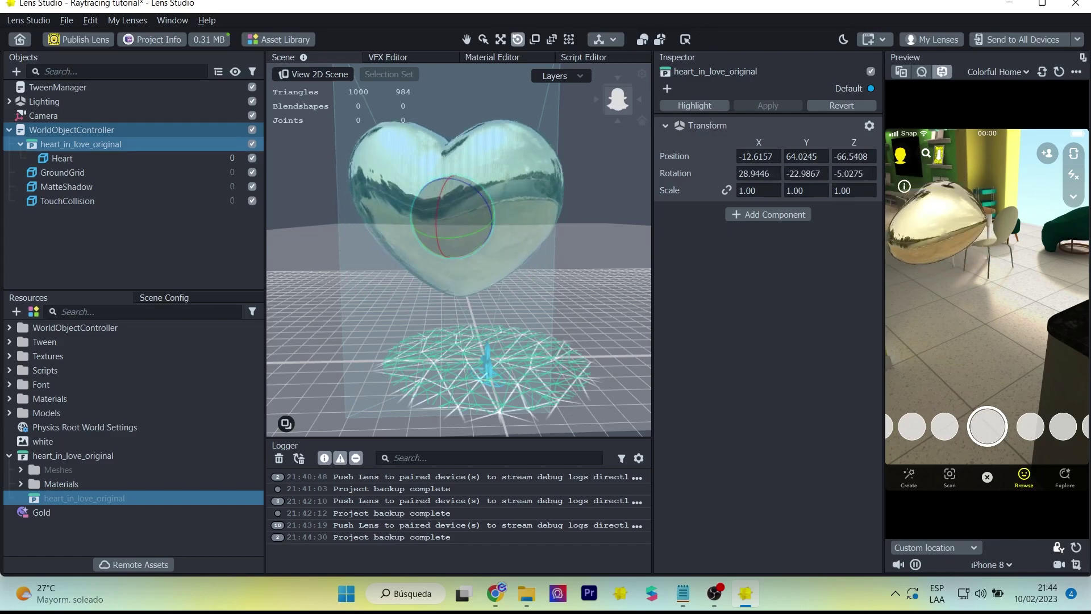
# Undo the latest rotation changes made to heart_in_love_original.
pyautogui.hotkey('ctrl', 'z')
pyautogui.hotkey('ctrl', 'z')
pyautogui.hotkey('ctrl', 'z')
pyautogui.hotkey('ctrl', 'z')
pyautogui.hotkey('ctrl', 'z')
pyautogui.hotkey('ctrl', 'z')
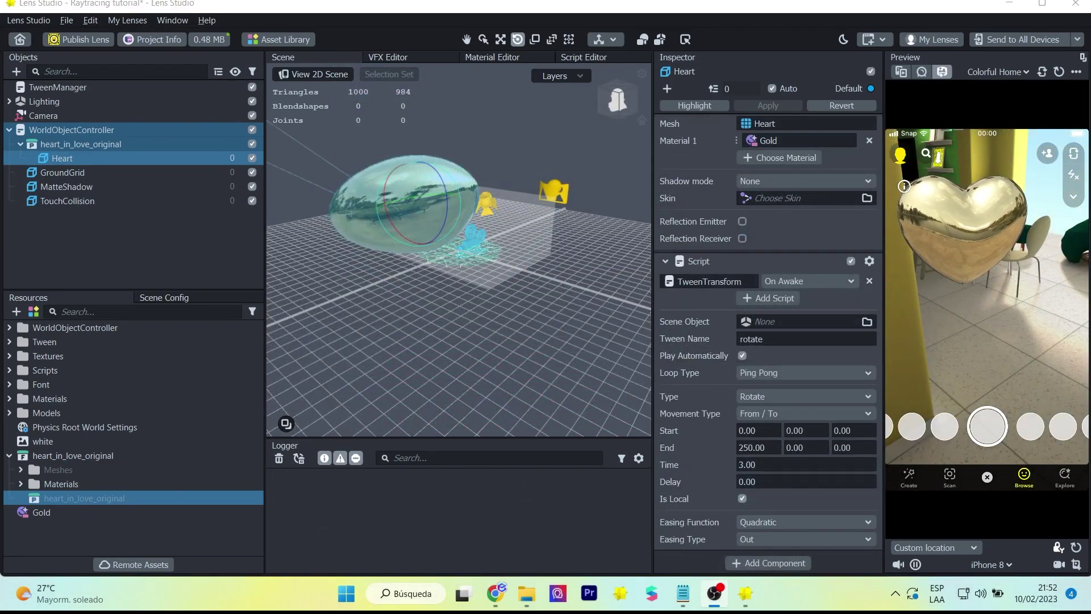
# Link the Heart mesh's scale axes and set its uniform scale to 60.
pyautogui.hotkey('alt', 'Tab')
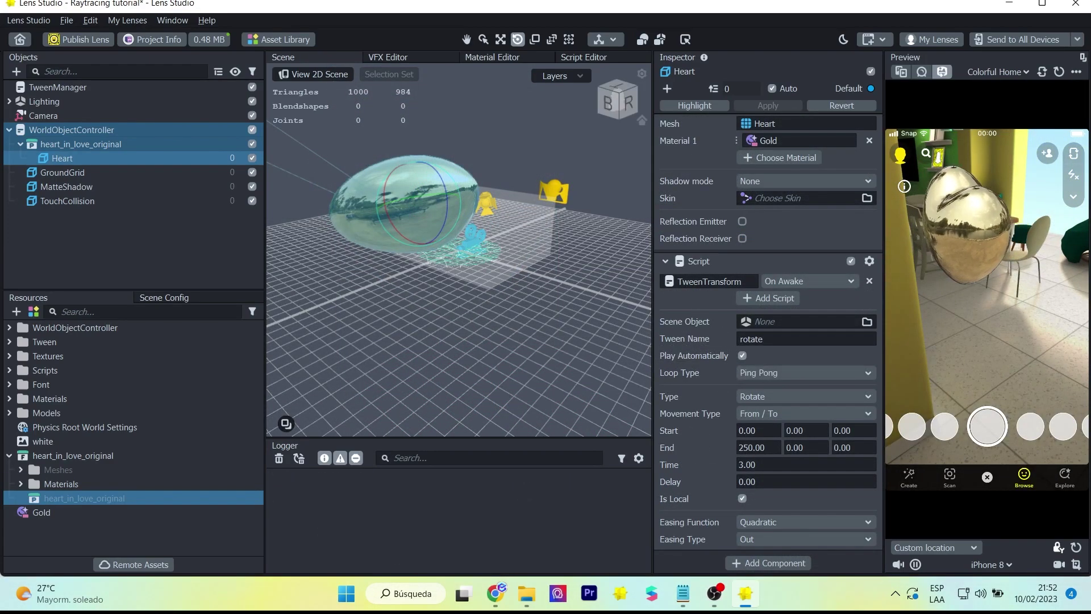
pyautogui.keyDown('alt'); pyautogui.moveTo(546, 295); pyautogui.dragTo(370, 301); pyautogui.keyUp('alt')
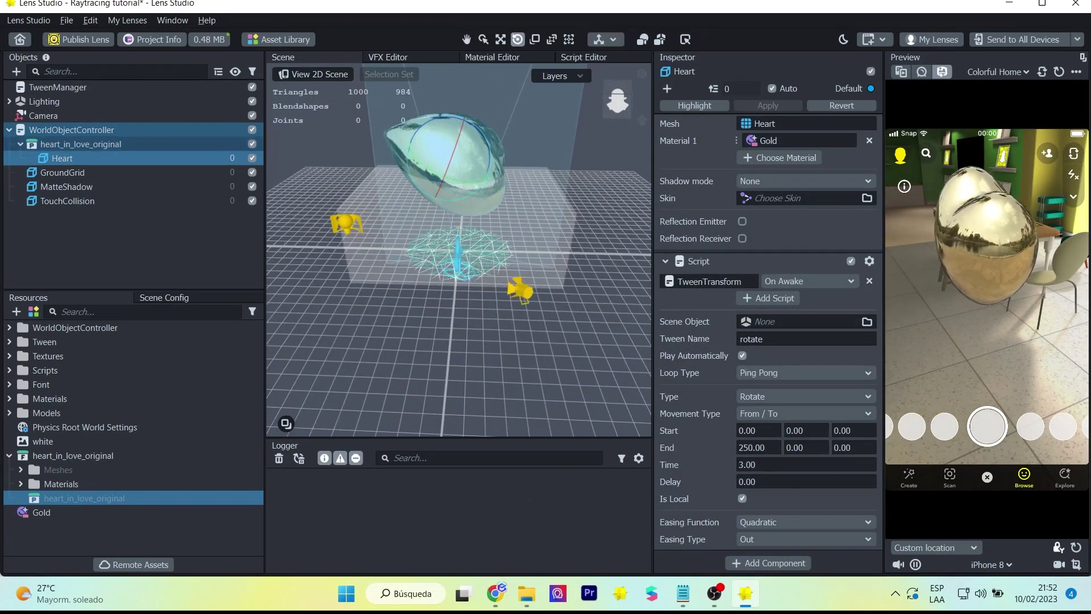
pyautogui.scroll(3, 767, 341)
pyautogui.click(726, 190)
pyautogui.click(758, 191)
pyautogui.write('5')
pyautogui.press('Return')
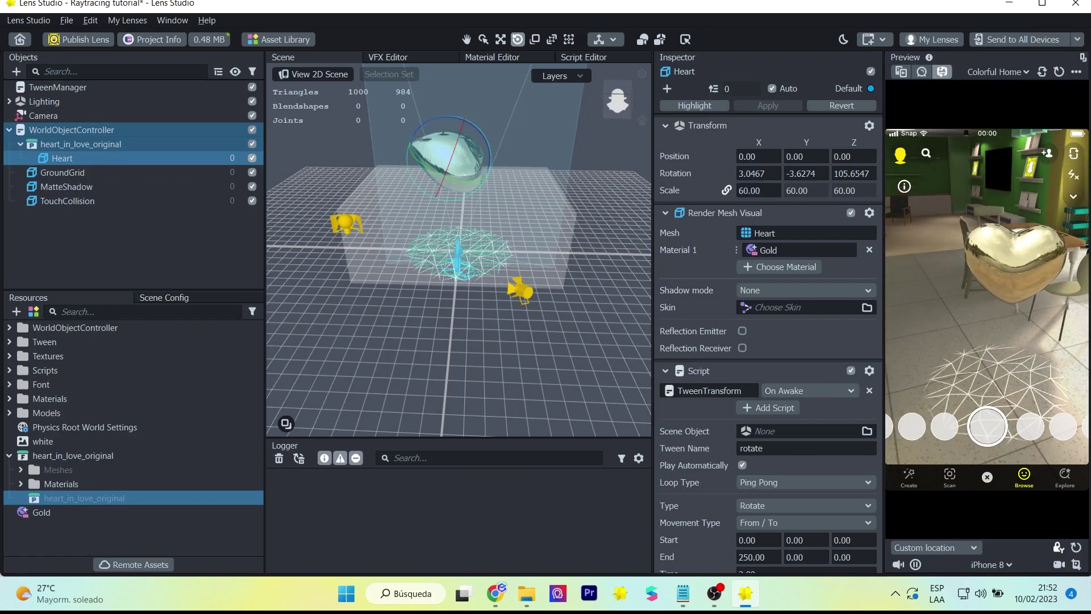
# Duplicate heart_in_love_original and move the copy sideways, clear of the original heart.
pyautogui.scroll(-2, 767, 313)
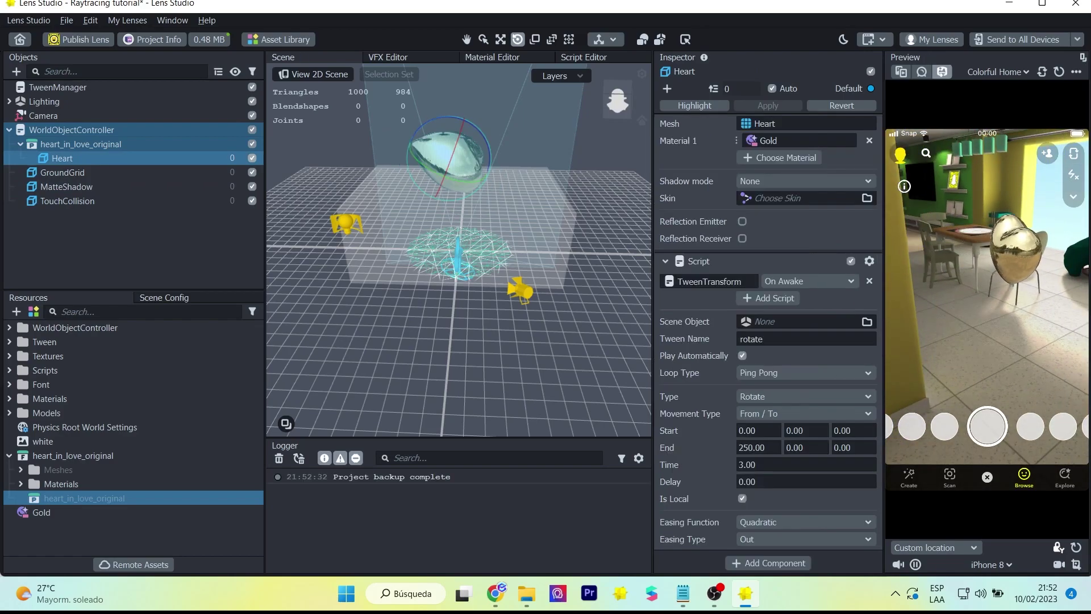
pyautogui.scroll(1, 767, 313)
pyautogui.click(81, 144)
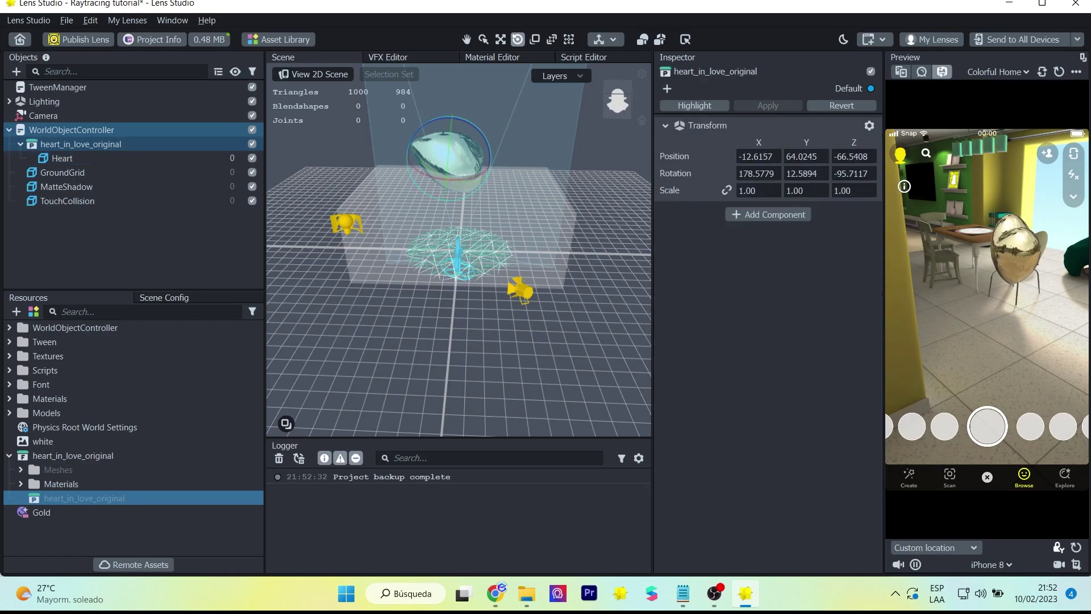
pyautogui.rightClick(88, 142)
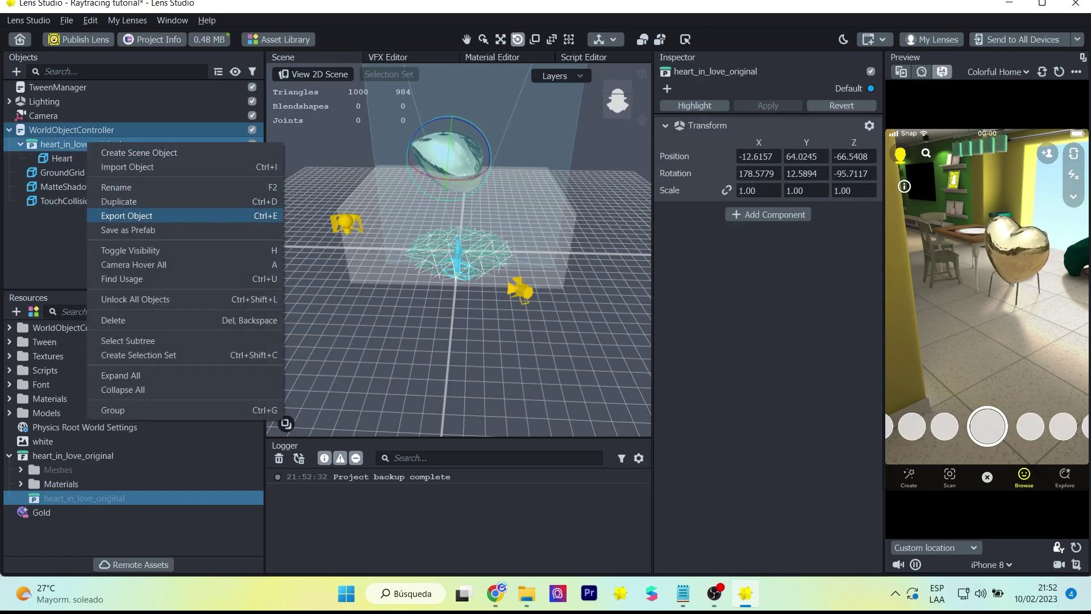
pyautogui.click(136, 200)
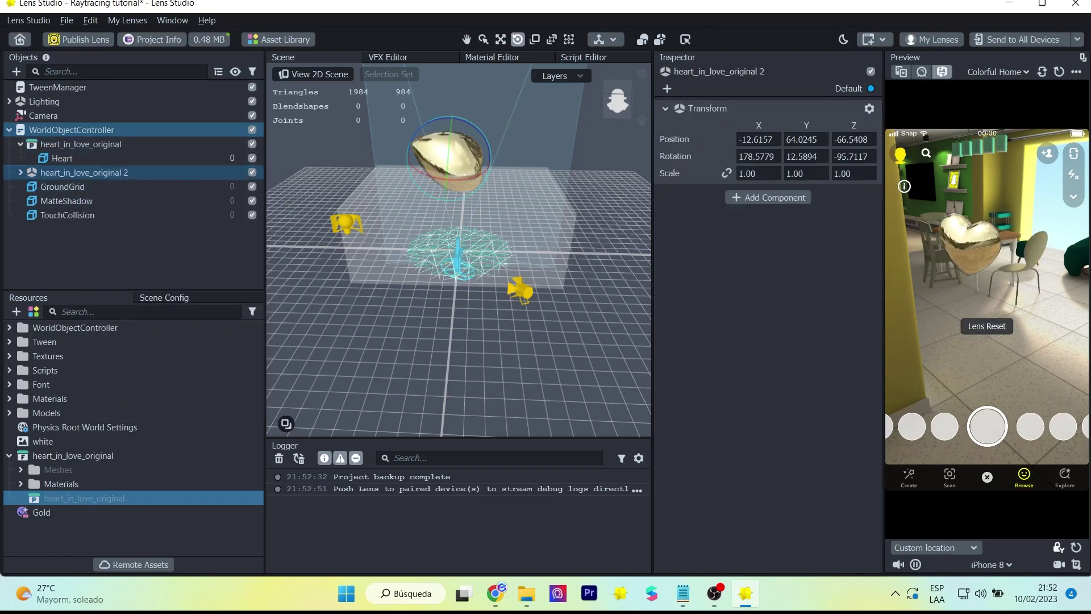
pyautogui.click(20, 172)
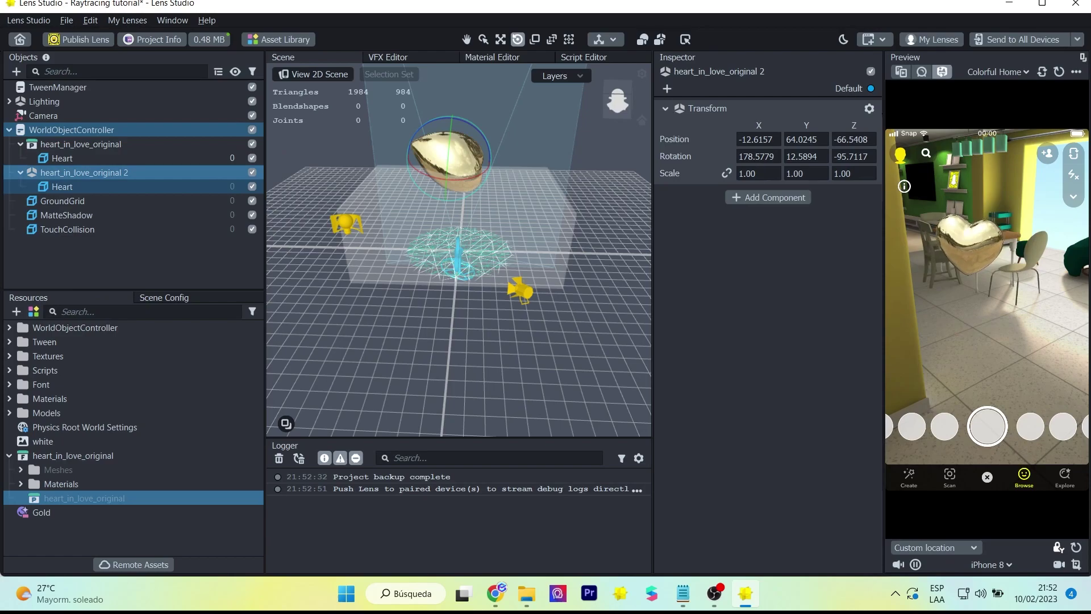
pyautogui.click(500, 39)
pyautogui.moveTo(483, 158); pyautogui.dragTo(391, 158)
# Link the scale axes of the duplicated Heart mesh and set its uniform scale to 40.
pyautogui.click(61, 187)
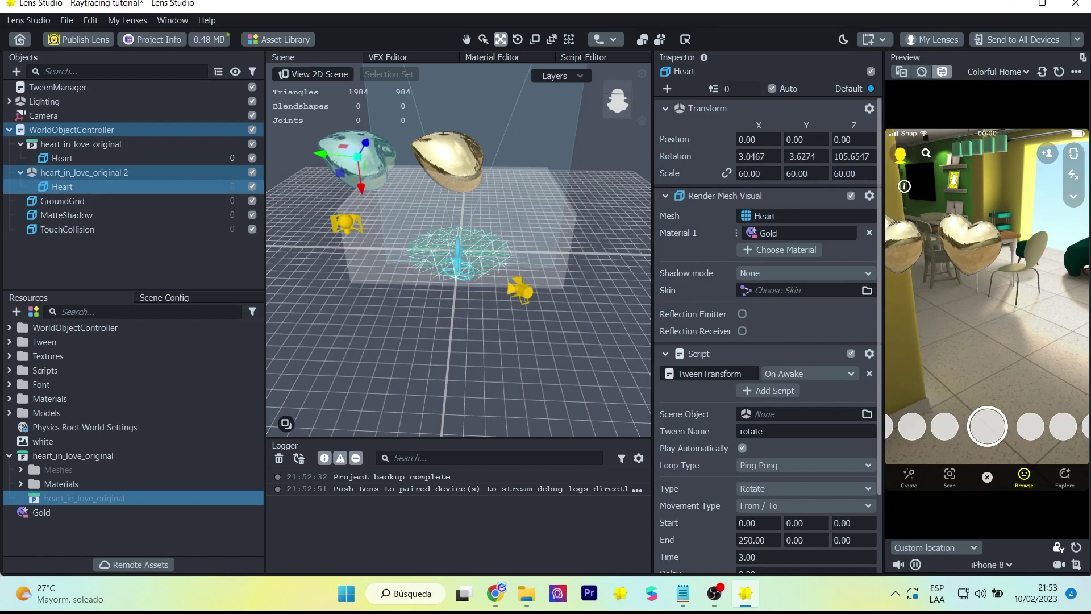
pyautogui.click(726, 173)
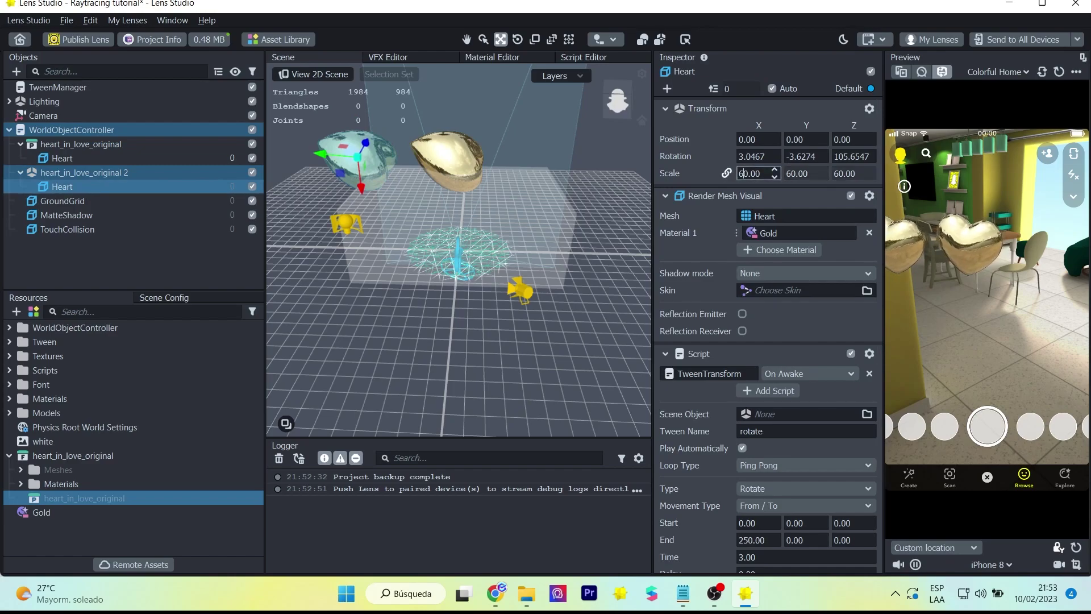
pyautogui.press('Return')
pyautogui.write('40')
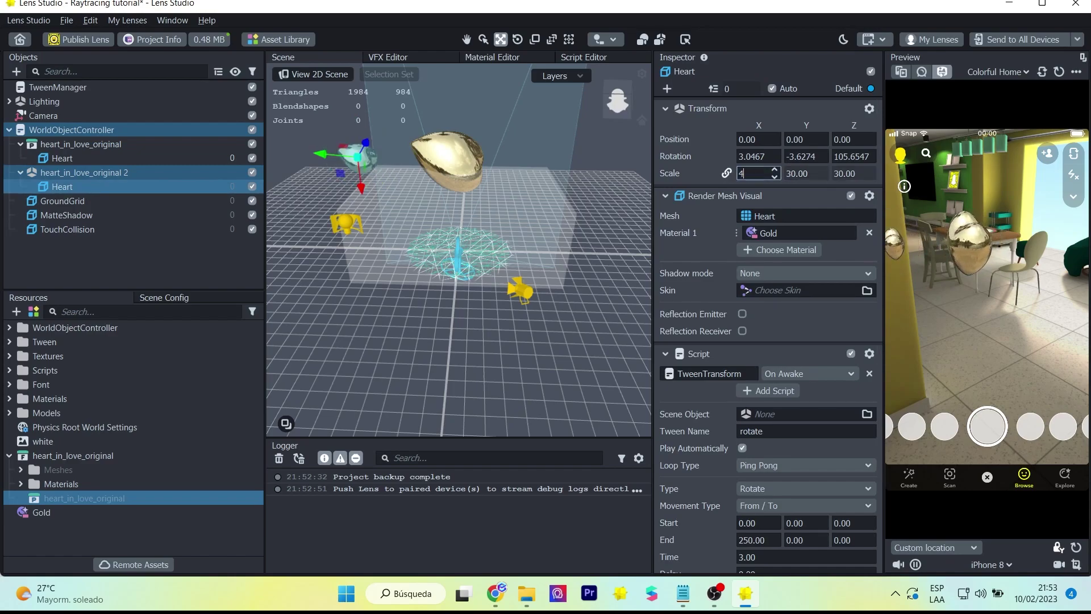
pyautogui.press('Return')
# Enlarge the original Heart mesh uniformly and shift heart_in_love_original slightly farther from the copy.
pyautogui.click(62, 158)
pyautogui.moveTo(744, 190); pyautogui.dragTo(738, 190)
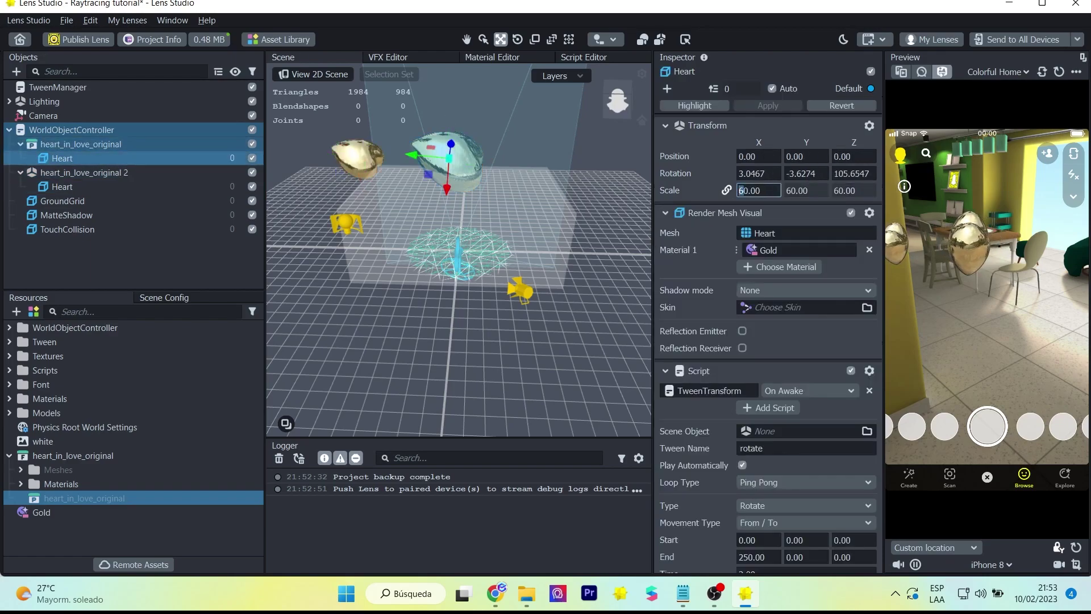
pyautogui.write('9')
pyautogui.press('Return')
pyautogui.click(80, 144)
pyautogui.moveTo(482, 159); pyautogui.dragTo(500, 158)
# Remove the Gold material from the duplicated Heart mesh and set its rotate tween's Time to 5.
pyautogui.click(61, 186)
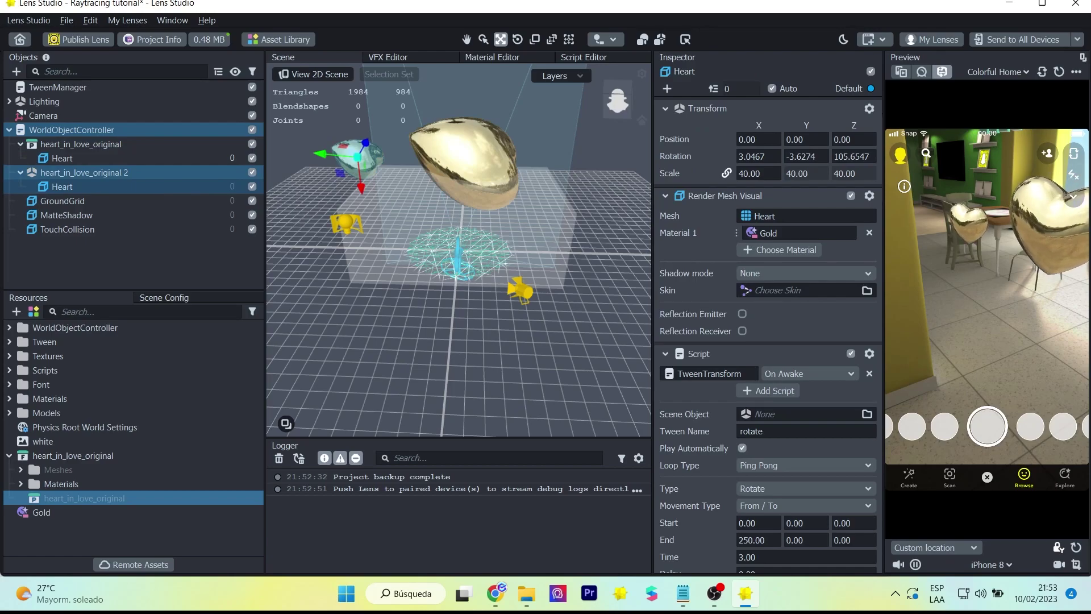
pyautogui.click(869, 232)
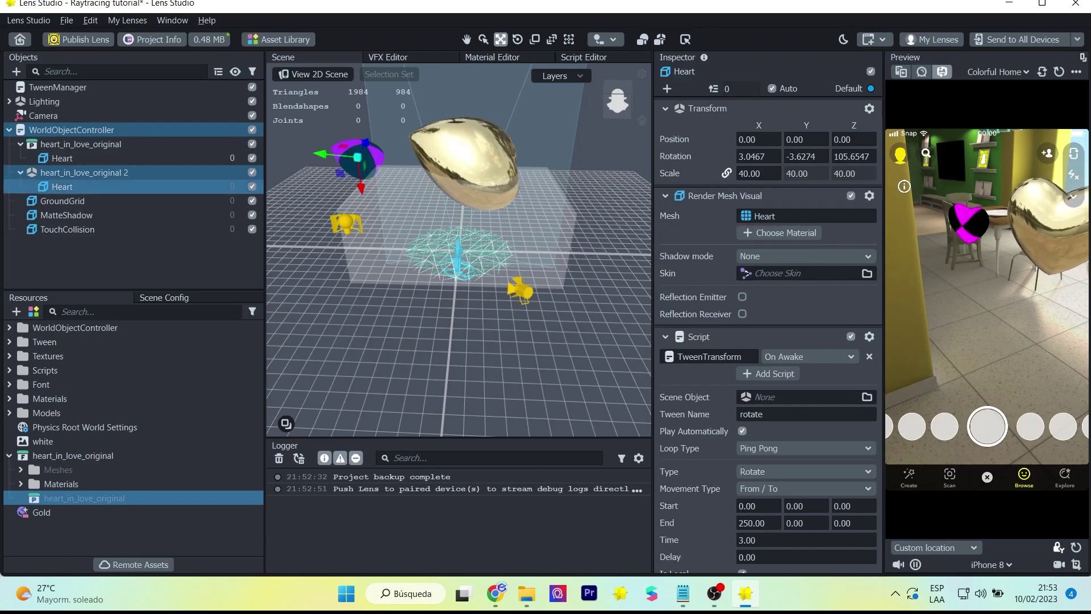
pyautogui.scroll(-1, 806, 471)
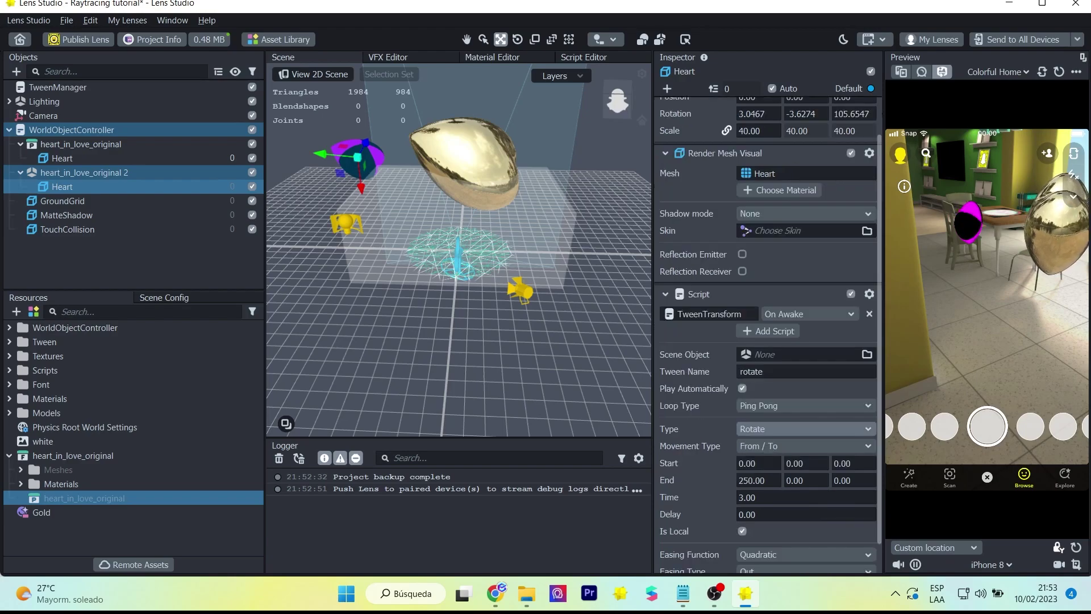
pyautogui.click(806, 497)
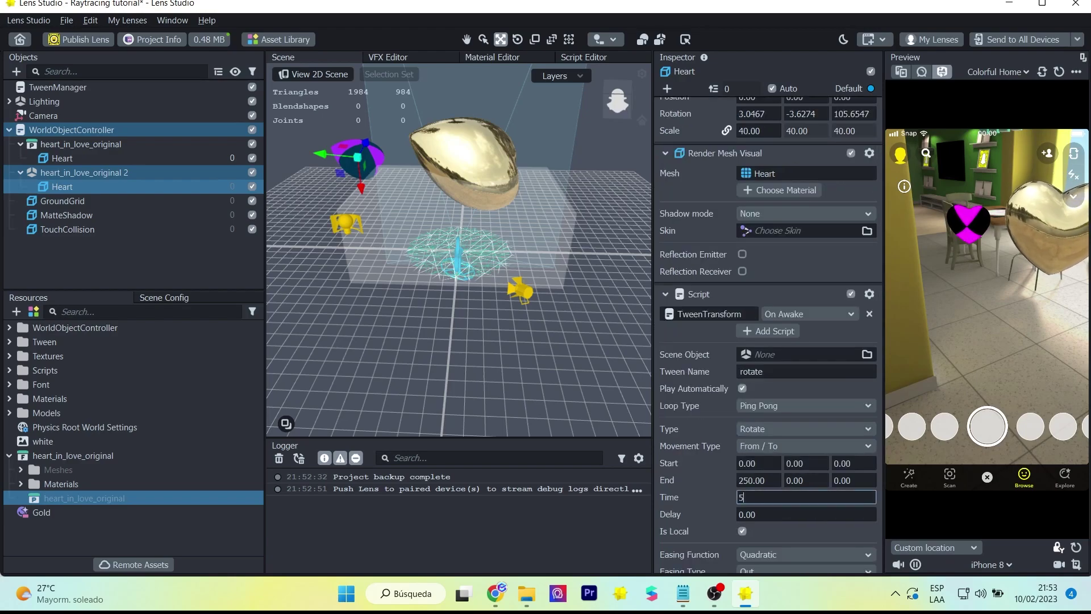
pyautogui.write('5')
pyautogui.press('Return')
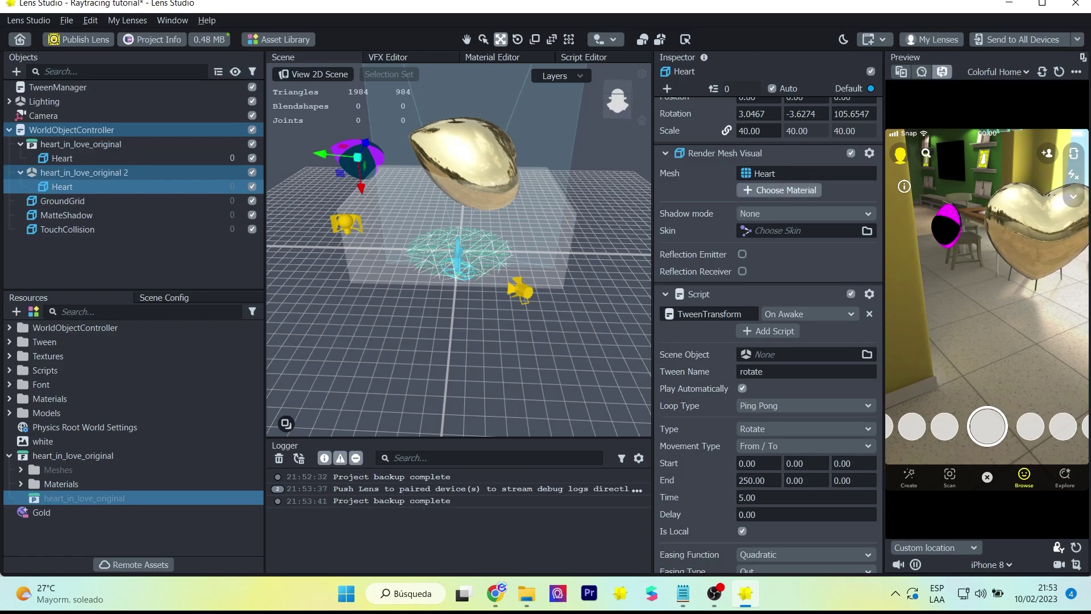
# Create a new Uber PBR material and assign it to the duplicated Heart mesh.
pyautogui.click(779, 190)
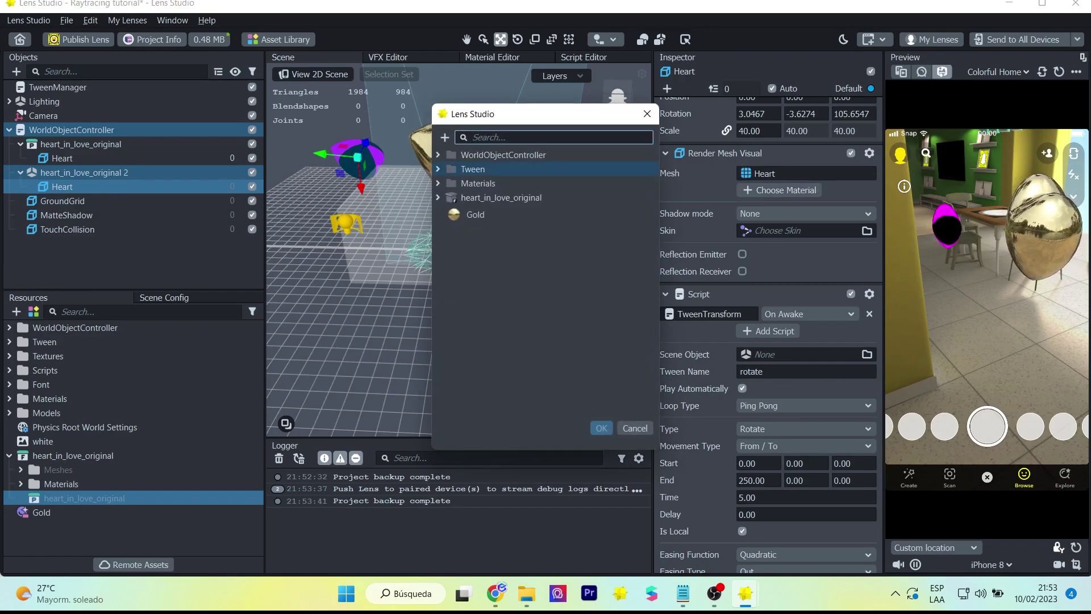
pyautogui.click(445, 137)
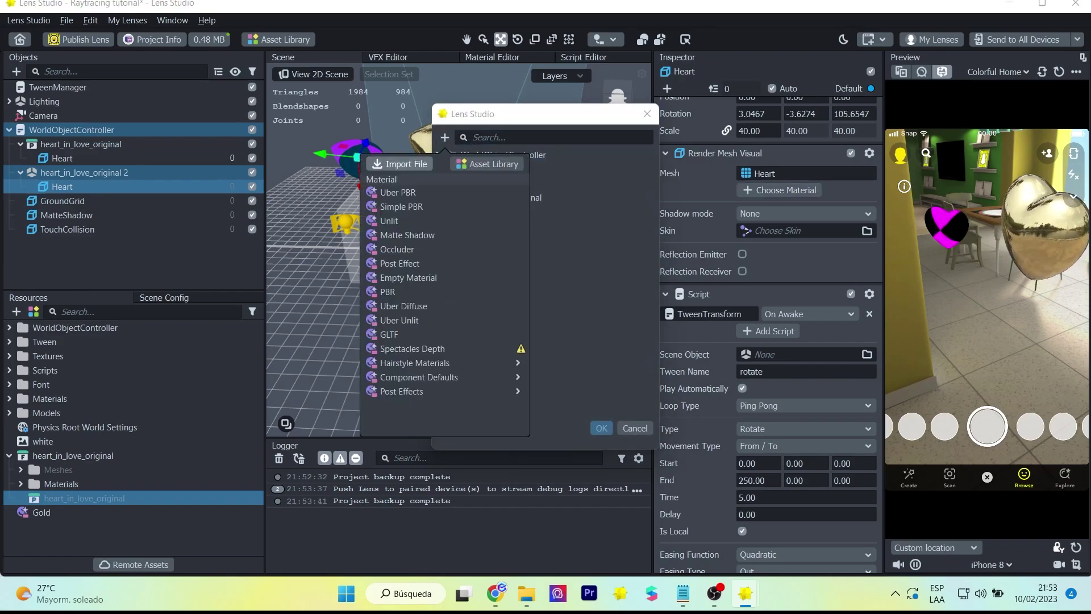
pyautogui.click(398, 192)
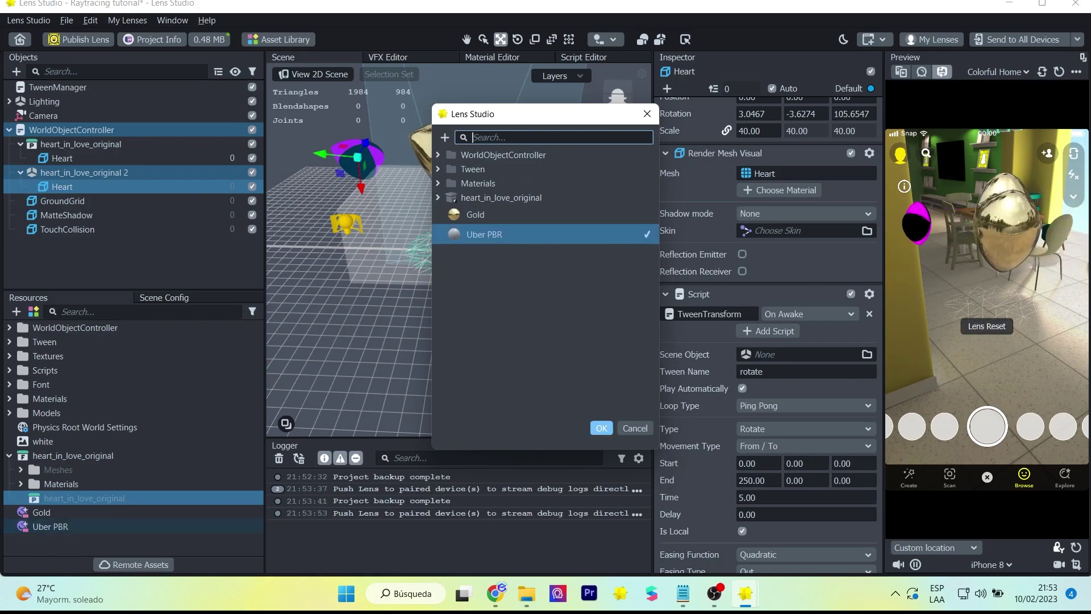
pyautogui.press('Return')
# Set the Base Color of the Uber PBR material to bright red.
pyautogui.click(50, 527)
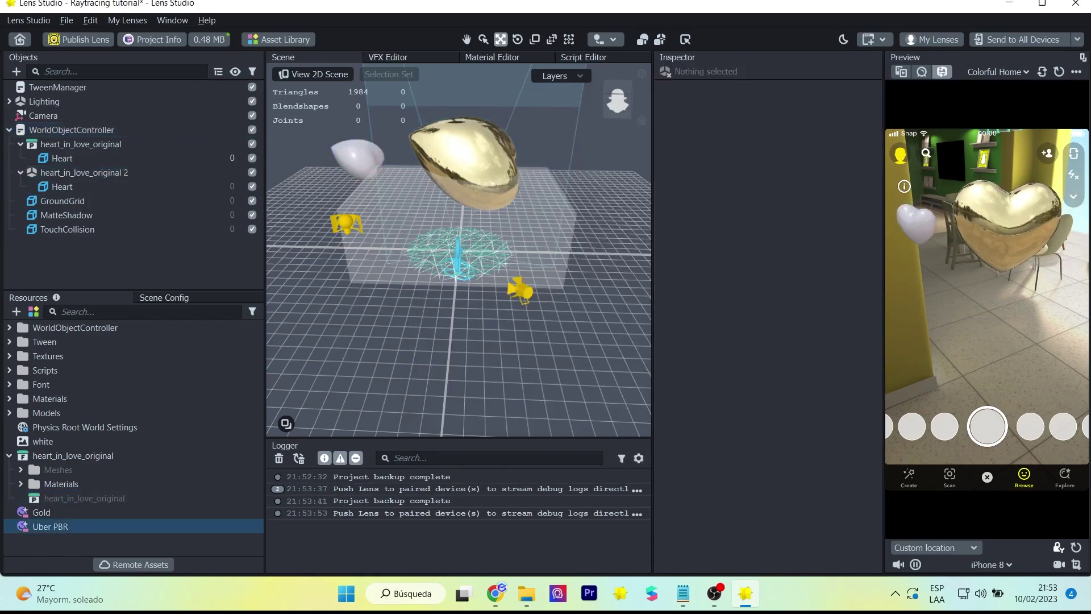
pyautogui.scroll(-3, 767, 207)
pyautogui.click(798, 225)
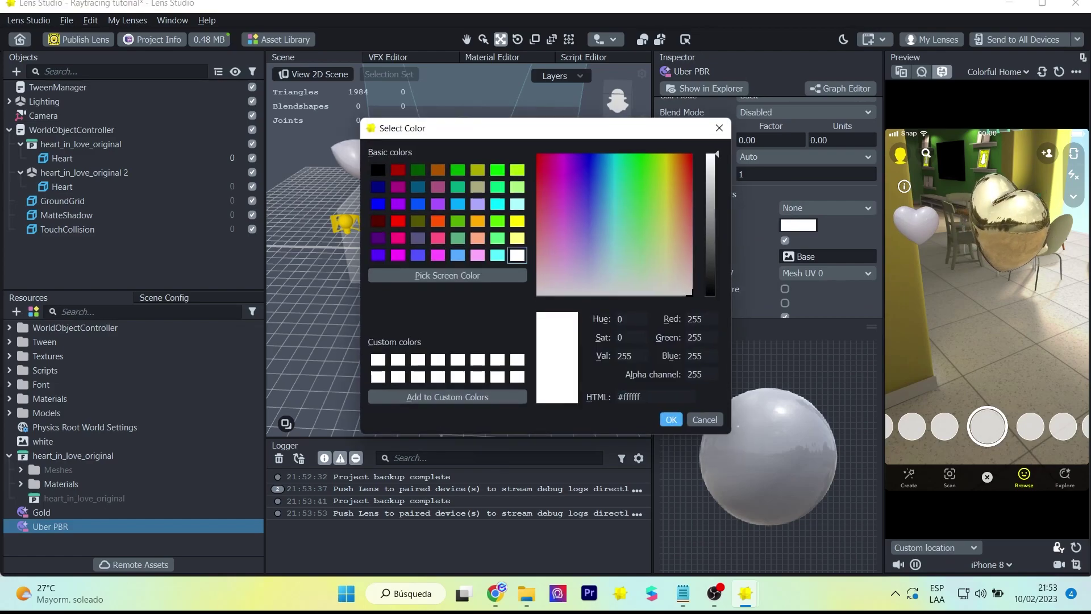
pyautogui.click(398, 169)
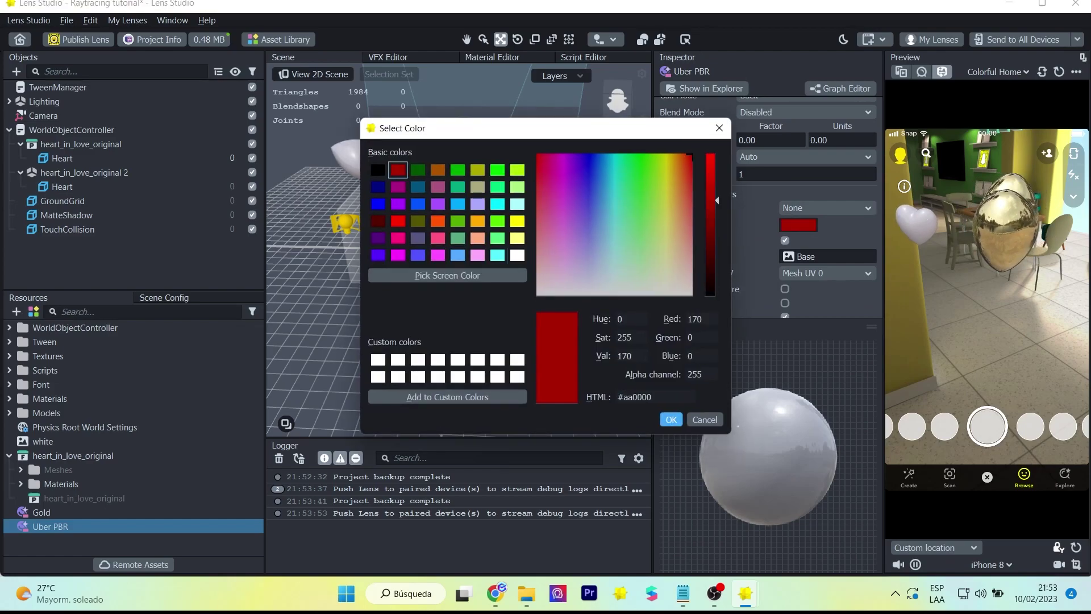
pyautogui.press('Return')
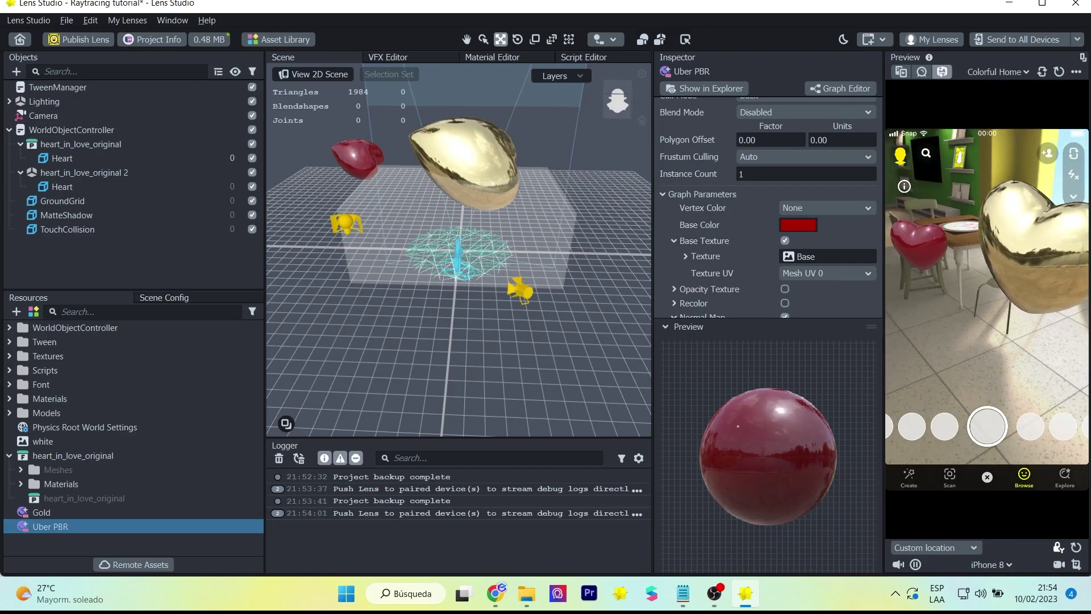
pyautogui.click(798, 224)
pyautogui.click(397, 220)
pyautogui.click(670, 419)
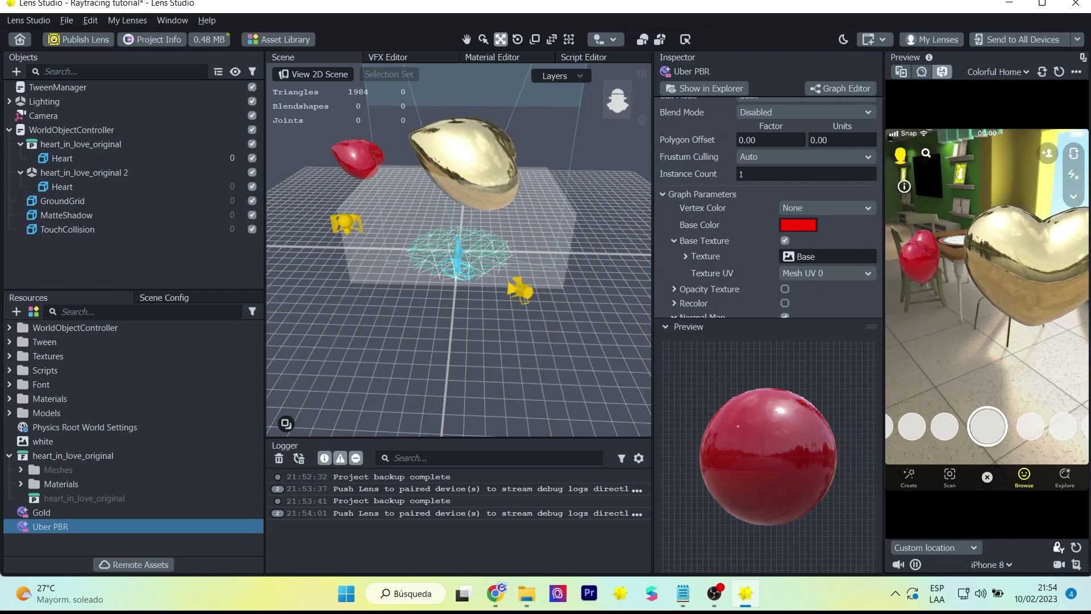
# Open the Uber PBR material's node graph and examine the inputs of its PBR (Lighting) node.
pyautogui.click(843, 89)
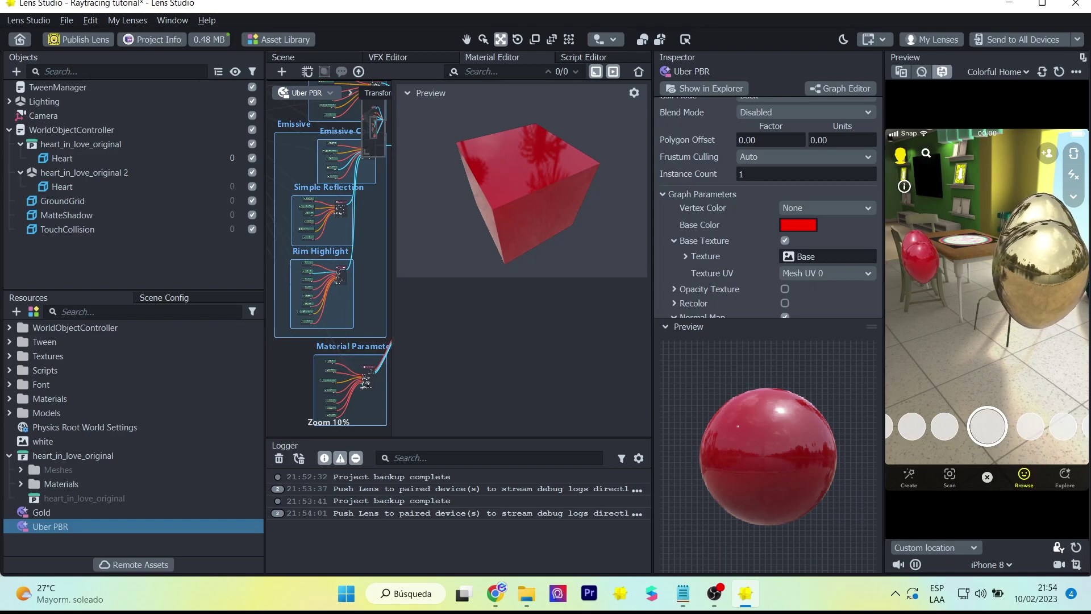
pyautogui.scroll(5, 318, 209)
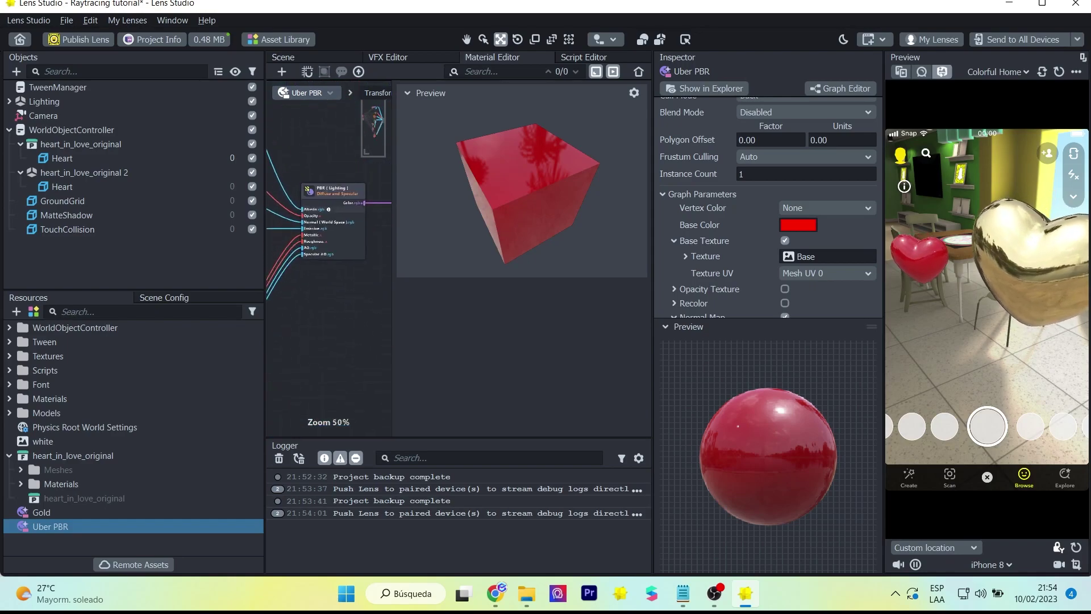
pyautogui.scroll(4, 324, 209)
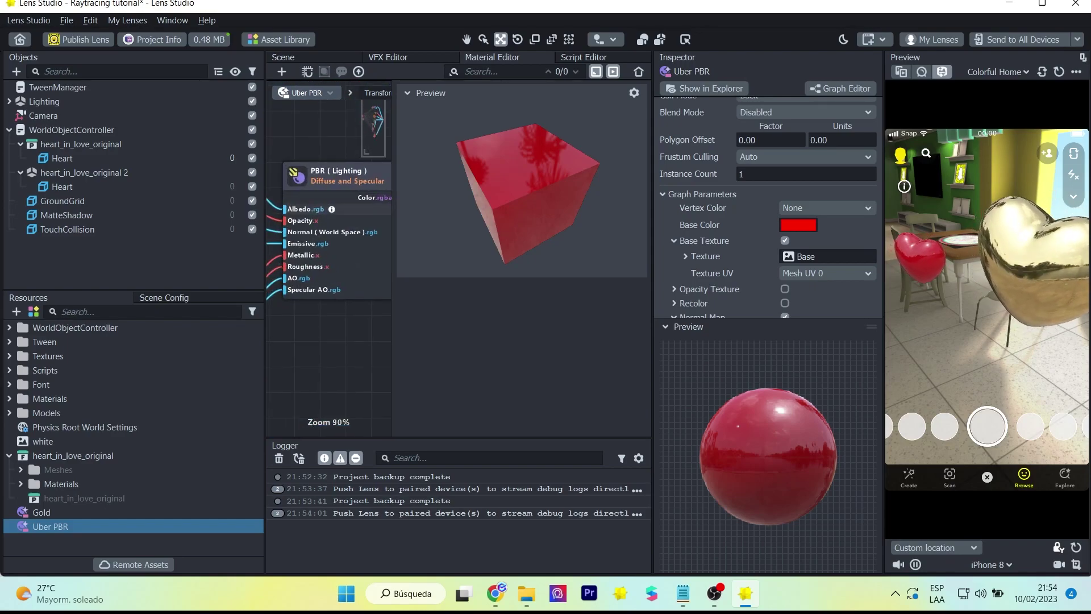
pyautogui.moveTo(393, 209); pyautogui.dragTo(454, 209)
pyautogui.scroll(3, 382, 176)
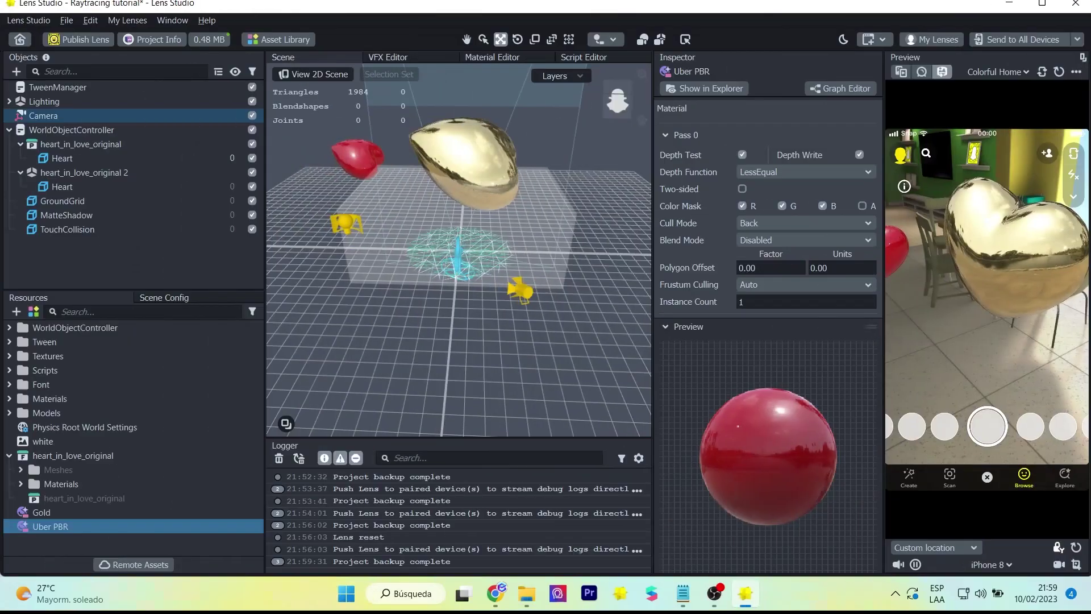
# Enable Ray Tracing on the Camera object and bring up its Rough Filter settings.
pyautogui.click(43, 115)
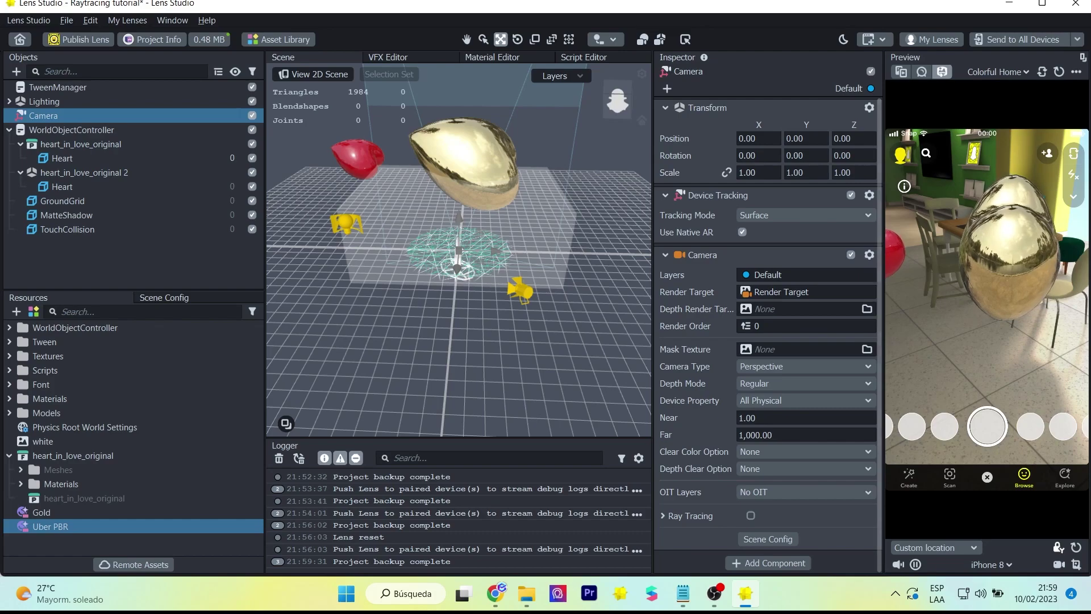
pyautogui.click(751, 515)
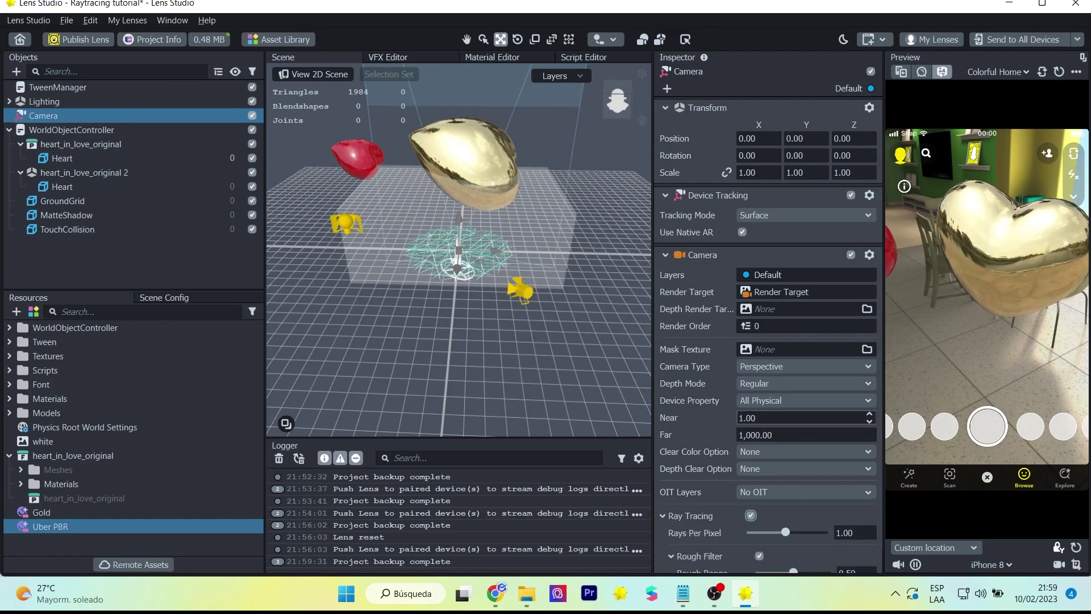
pyautogui.scroll(-3, 807, 452)
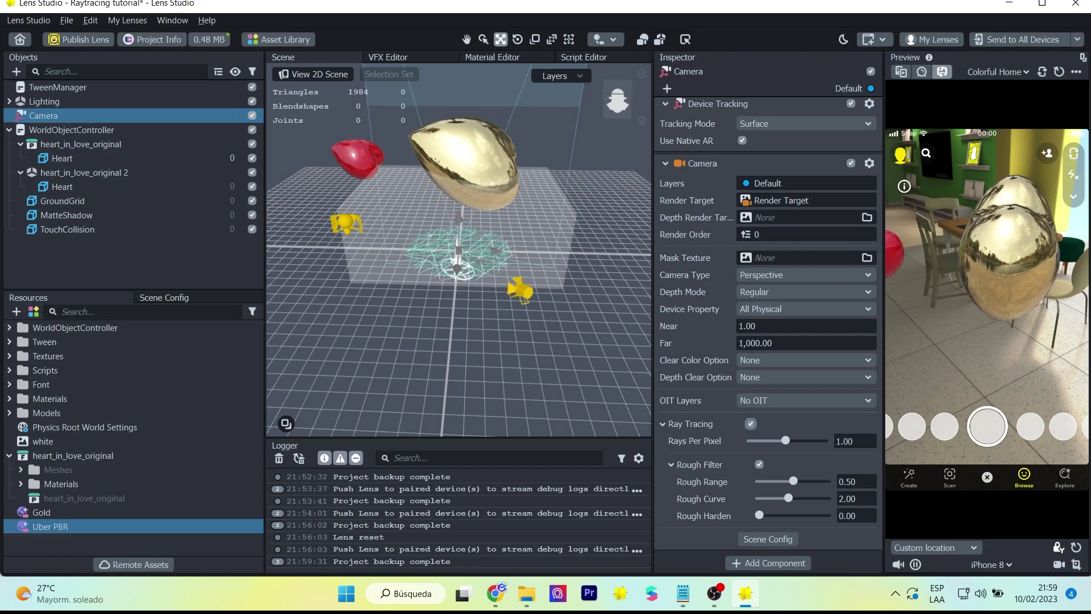
# Enable Reflection Emitter and Reflection Receiver on both the original gold Heart mesh and the duplicated red Heart mesh.
pyautogui.click(62, 158)
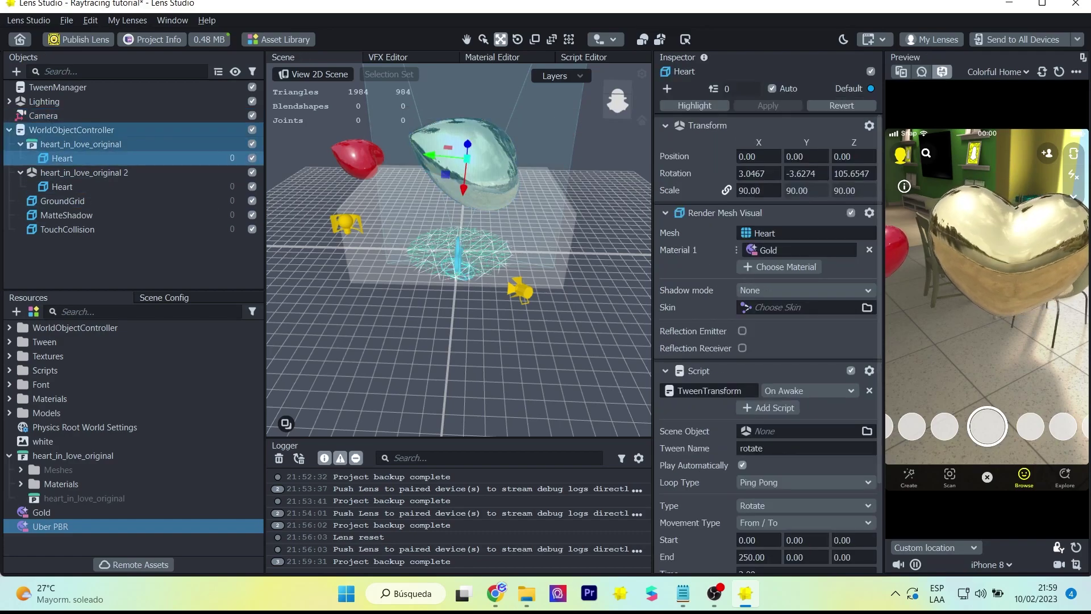
pyautogui.click(742, 331)
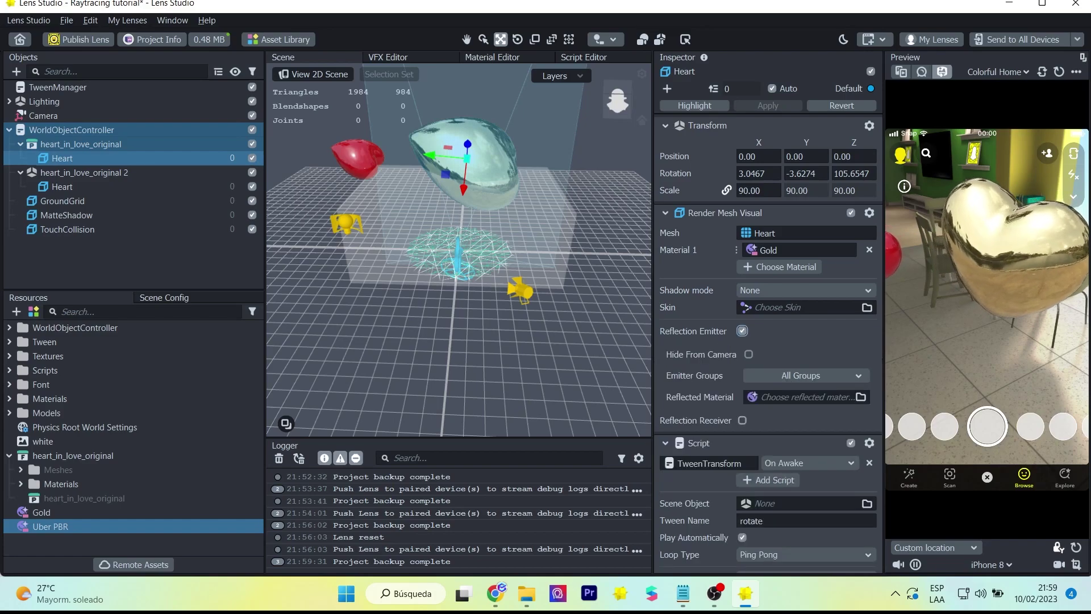
pyautogui.click(742, 420)
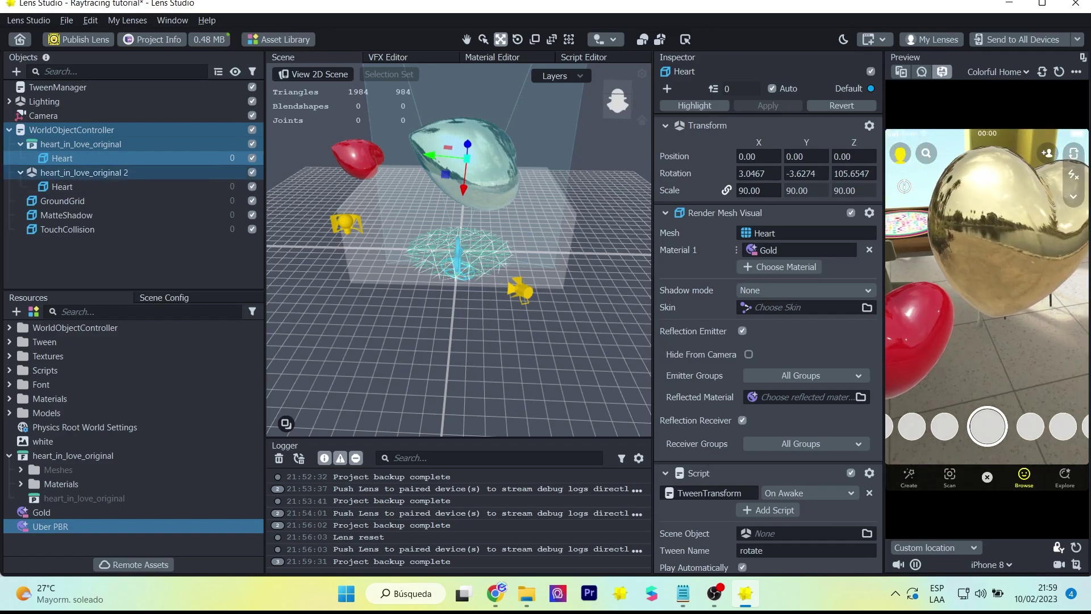
pyautogui.click(62, 186)
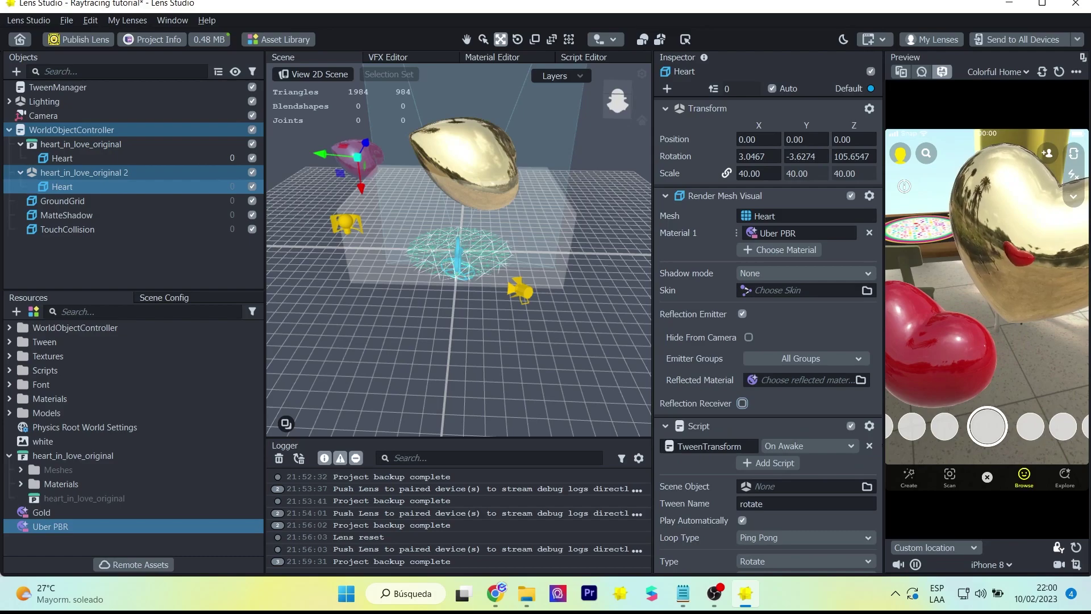
pyautogui.click(742, 403)
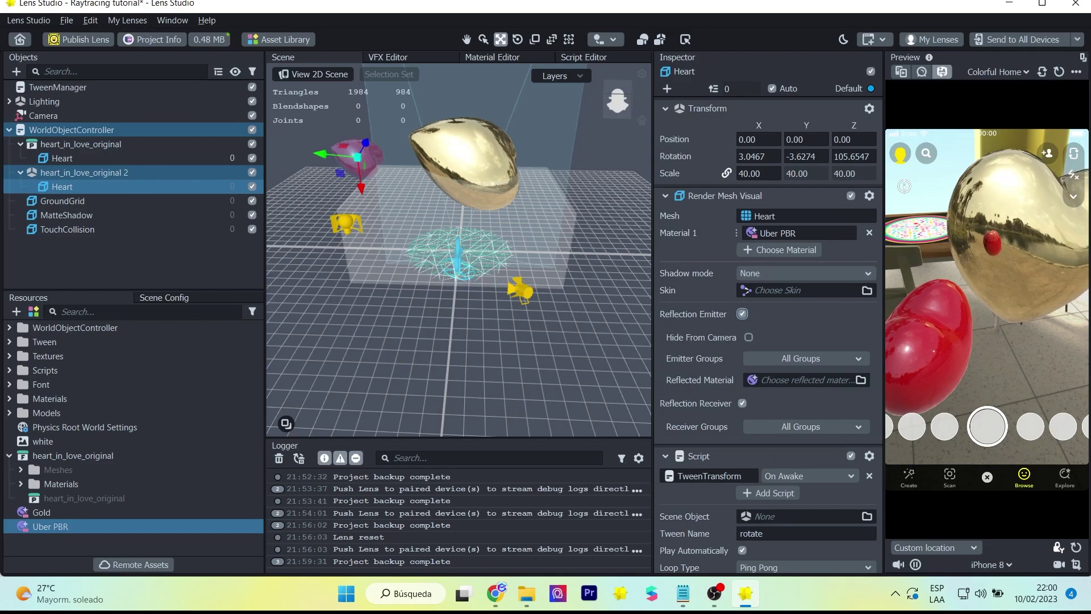
# Switch the preview environment to Home.
pyautogui.click(999, 72)
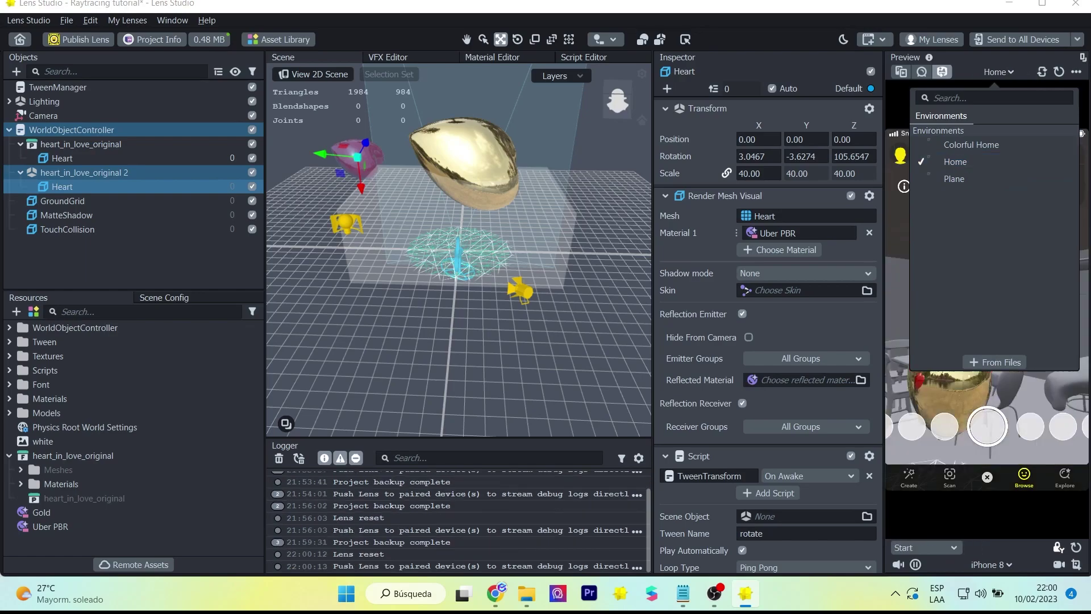
pyautogui.click(955, 161)
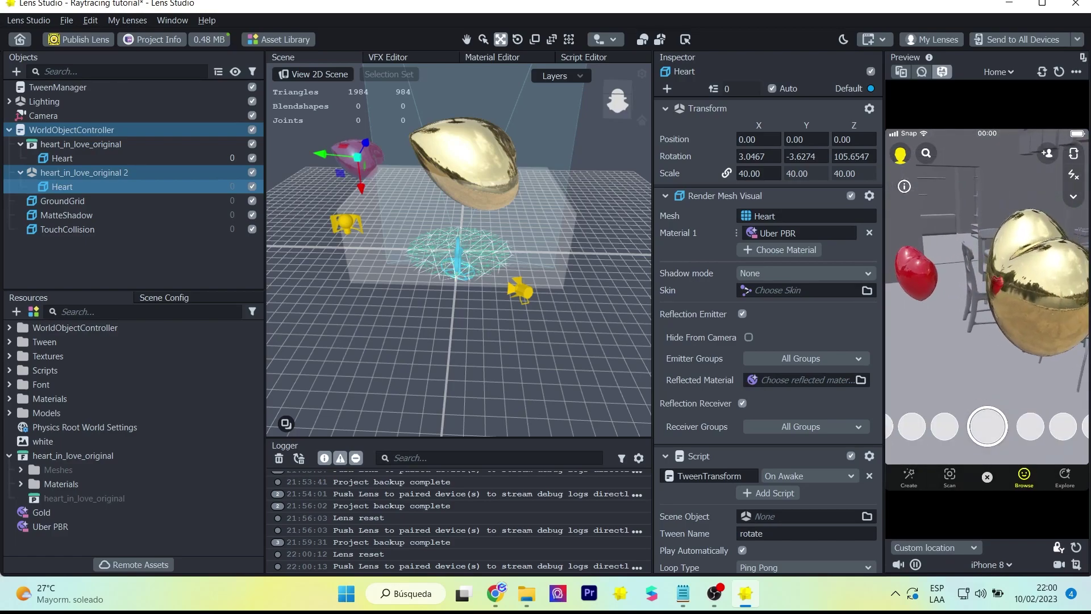
# Toggle Reflection Emitter and Reflection Receiver off and on for the gold Heart mesh to compare the reflections in the preview.
pyautogui.click(62, 158)
pyautogui.click(742, 331)
pyautogui.click(742, 331)
pyautogui.click(743, 330)
pyautogui.click(743, 331)
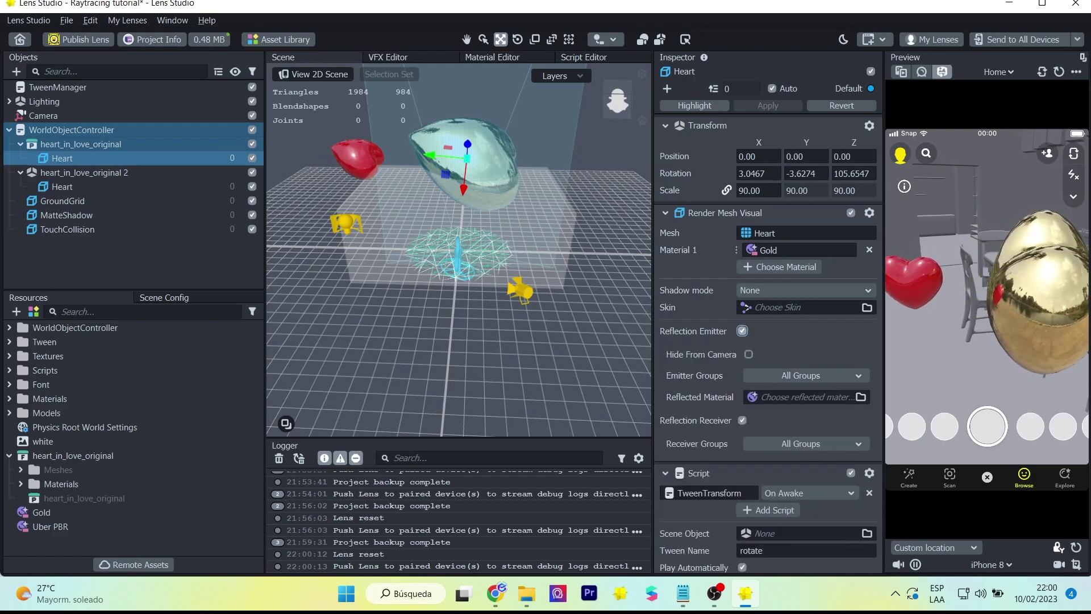
pyautogui.click(743, 331)
pyautogui.click(742, 331)
pyautogui.click(742, 420)
pyautogui.click(743, 420)
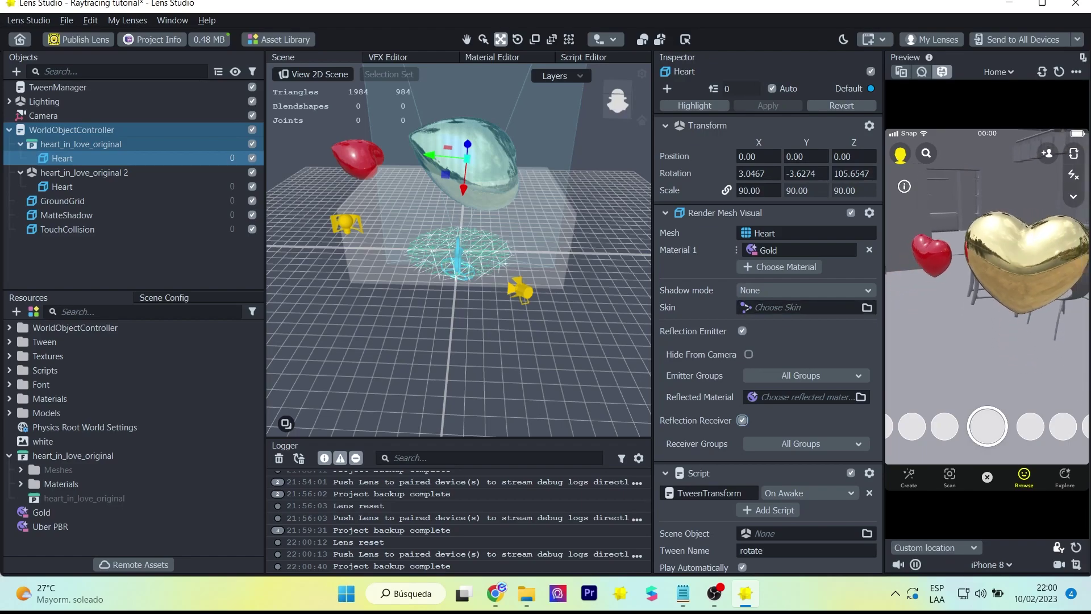
# Duplicate heart_in_love_original 2 and move the copy along X to the opposite side of the gold heart.
pyautogui.click(84, 172)
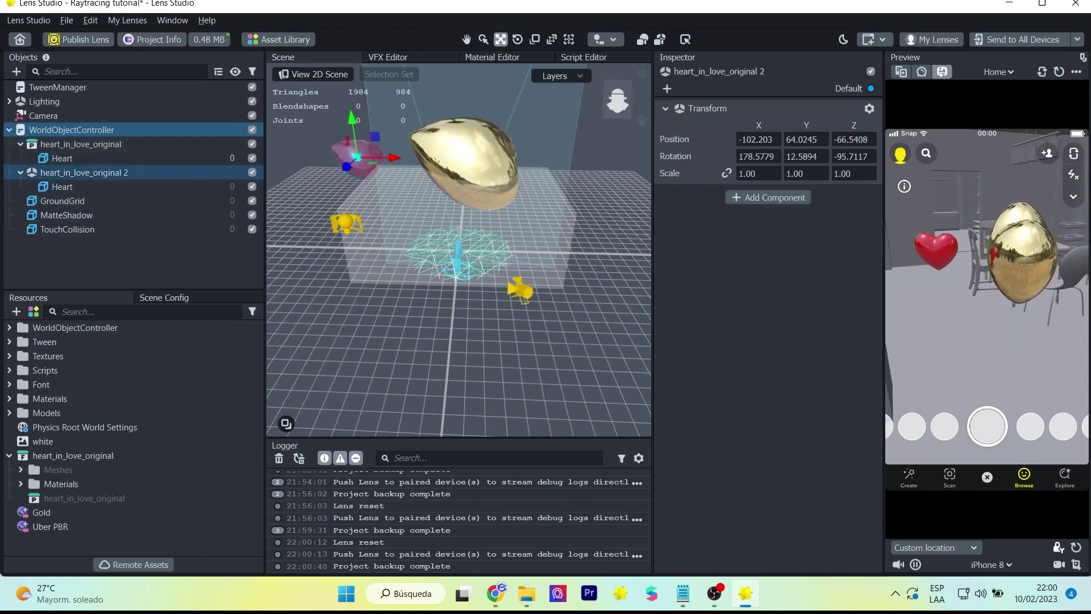
pyautogui.rightClick(84, 174)
pyautogui.click(119, 232)
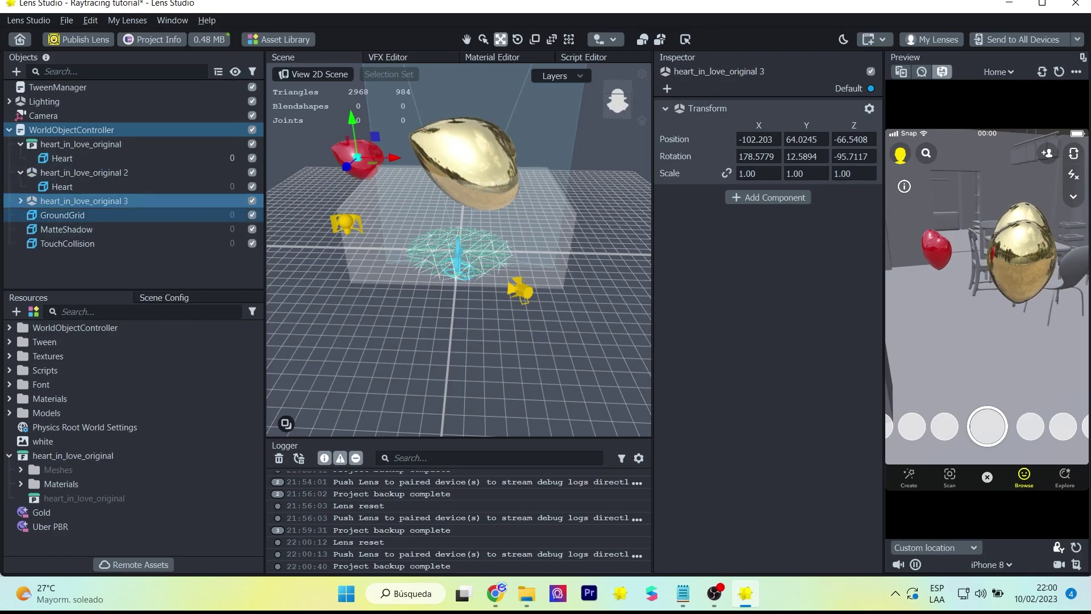
pyautogui.moveTo(392, 158); pyautogui.dragTo(603, 160)
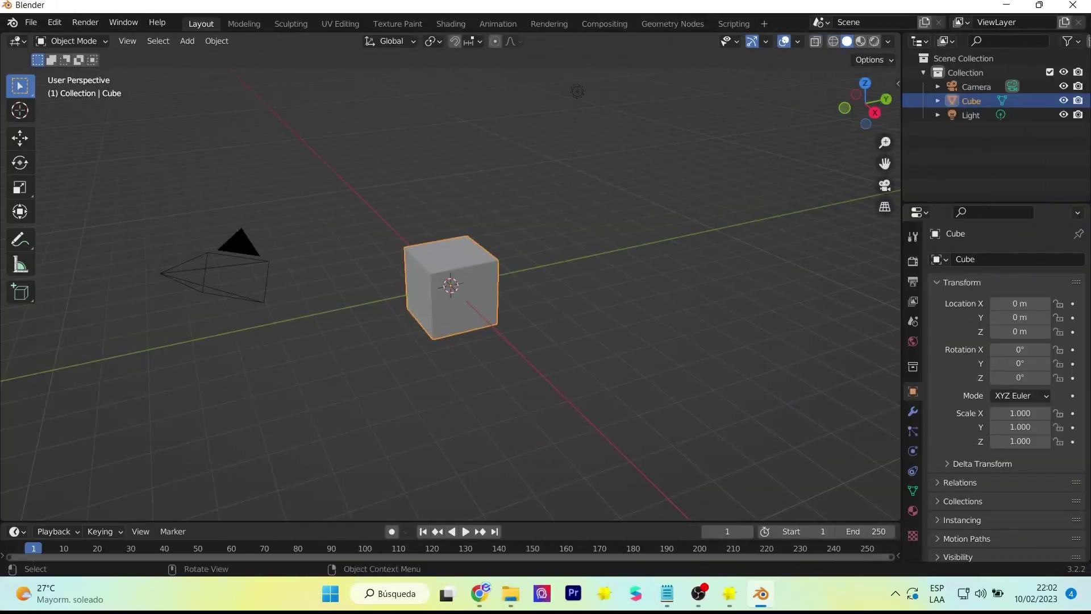
# In Blender, delete the default cube, light and camera from the scene.
pyautogui.press('Delete')
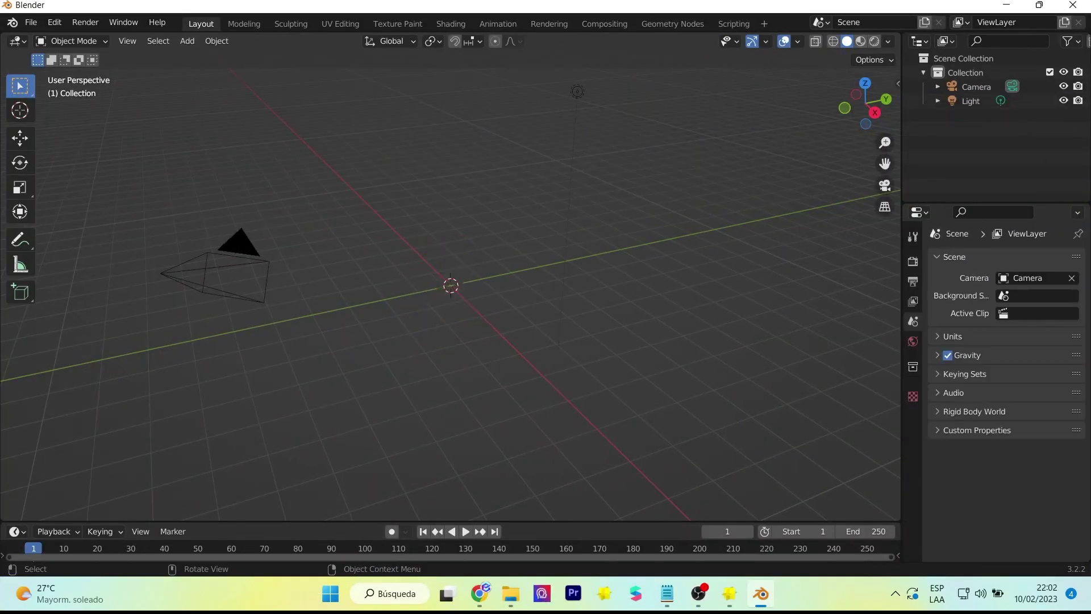
pyautogui.click(971, 101)
pyautogui.press('Delete')
pyautogui.click(976, 86)
pyautogui.press('Delete')
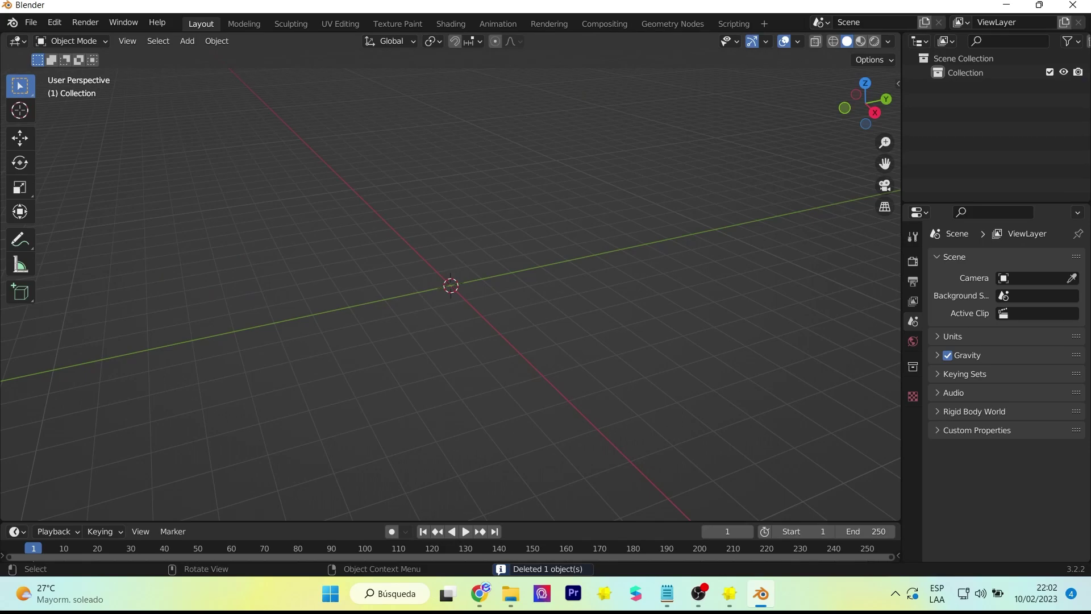
# Add a cylinder mesh and flatten it into a thin disc with a Z scale of about 0.027.
pyautogui.click(187, 41)
pyautogui.moveTo(228, 57)
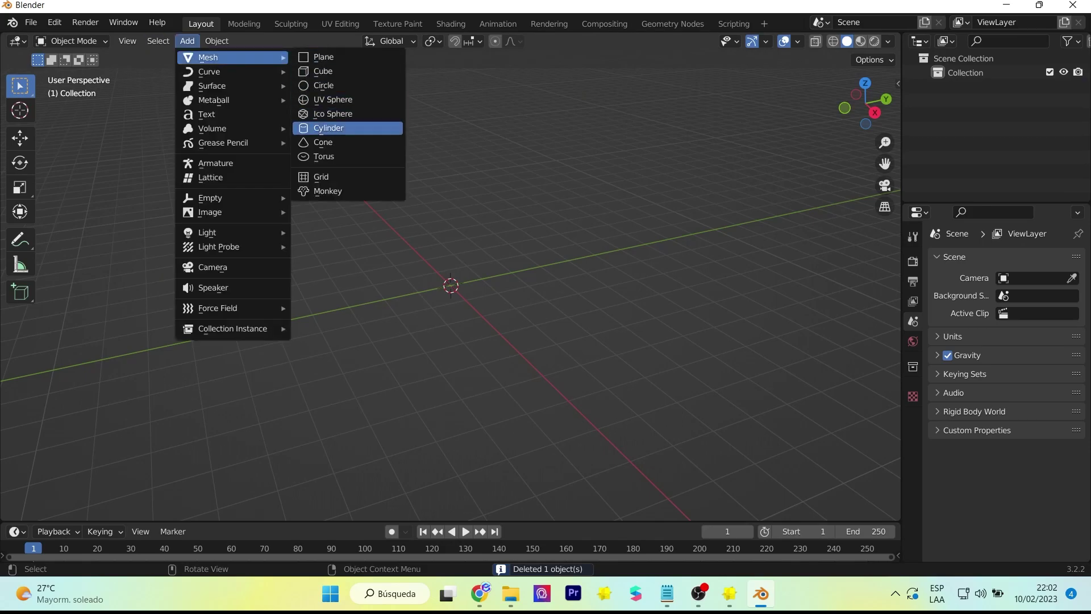
pyautogui.click(329, 128)
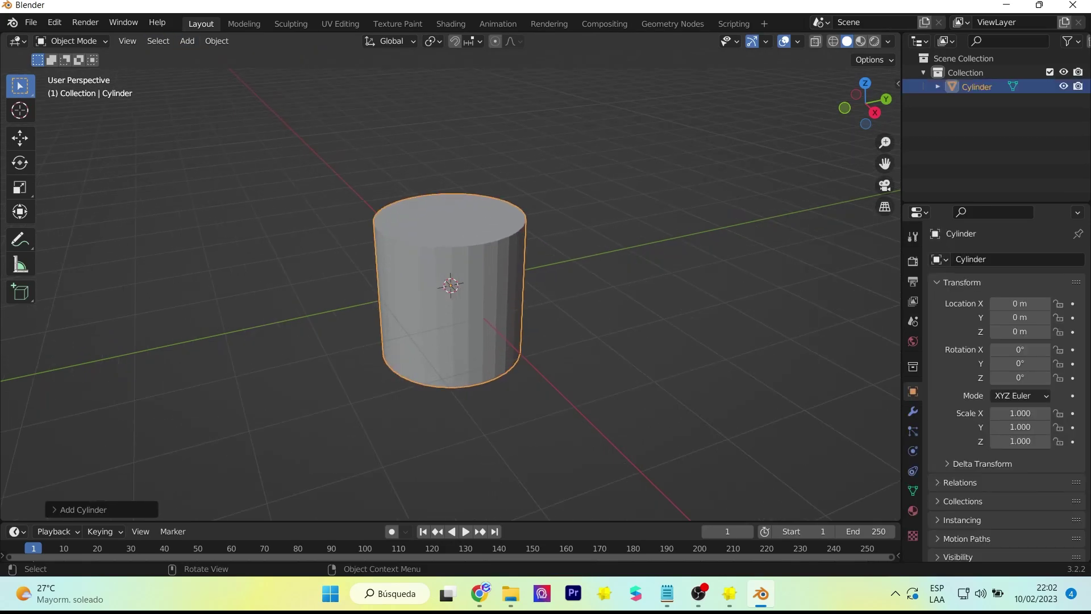
pyautogui.click(20, 187)
pyautogui.moveTo(449, 230); pyautogui.dragTo(447, 282)
pyautogui.scroll(5, 447, 282)
pyautogui.moveTo(448, 282); pyautogui.dragTo(441, 261, button='middle')
pyautogui.moveTo(450, 230); pyautogui.dragTo(455, 272)
pyautogui.scroll(1, 456, 273)
pyautogui.moveTo(455, 273); pyautogui.dragTo(407, 287, button='middle')
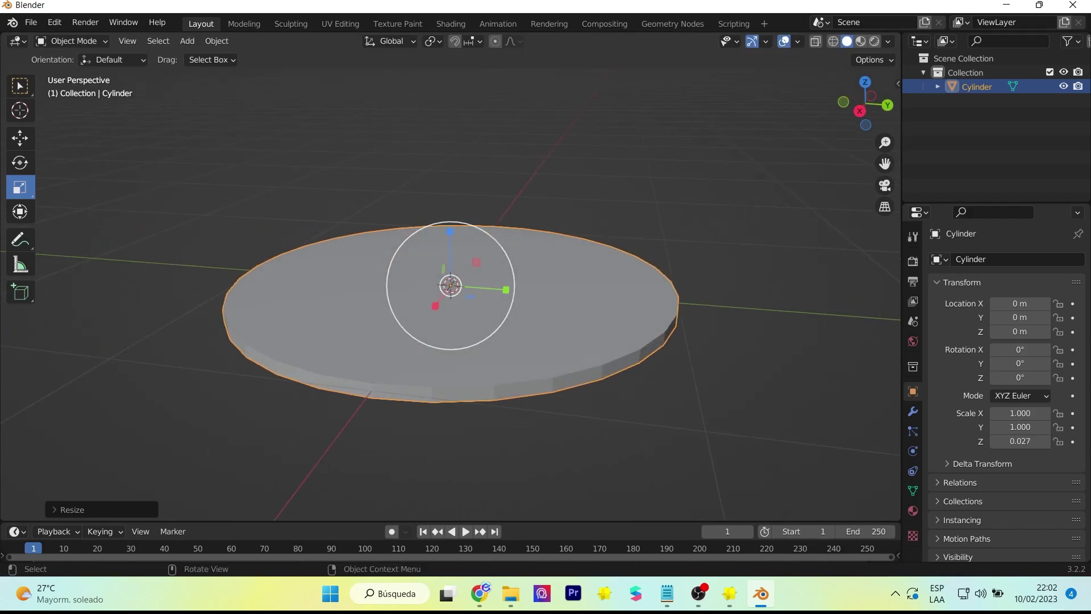
# Export the flattened disc as an FBX file named water.fbx in the Ray tracing - Lens Studio folder.
pyautogui.click(30, 23)
pyautogui.moveTo(57, 229)
pyautogui.click(227, 354)
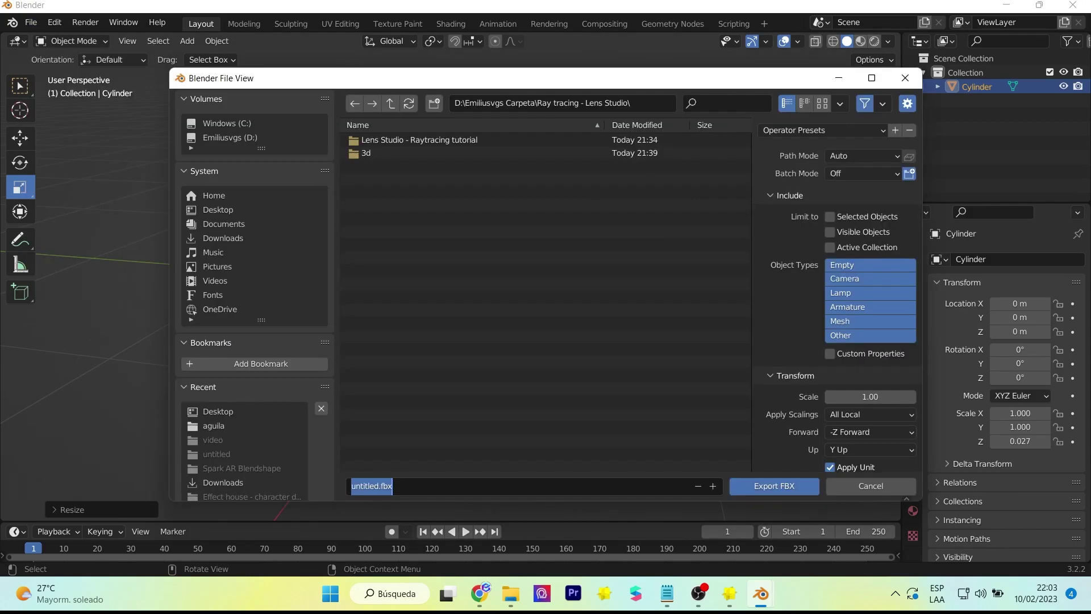
pyautogui.write('w')
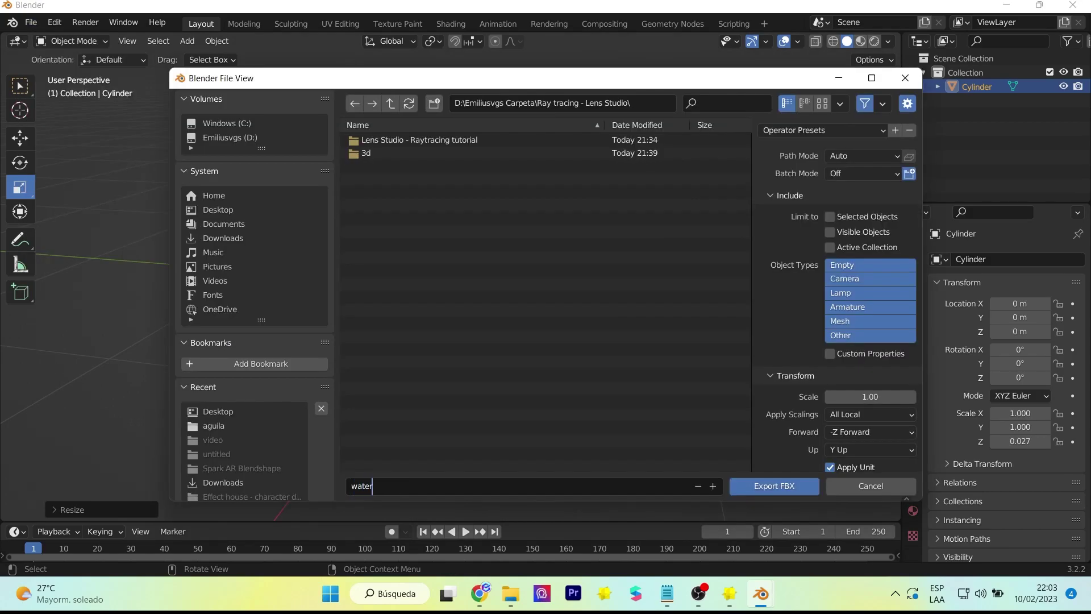
pyautogui.write('ater')
pyautogui.press('Return')
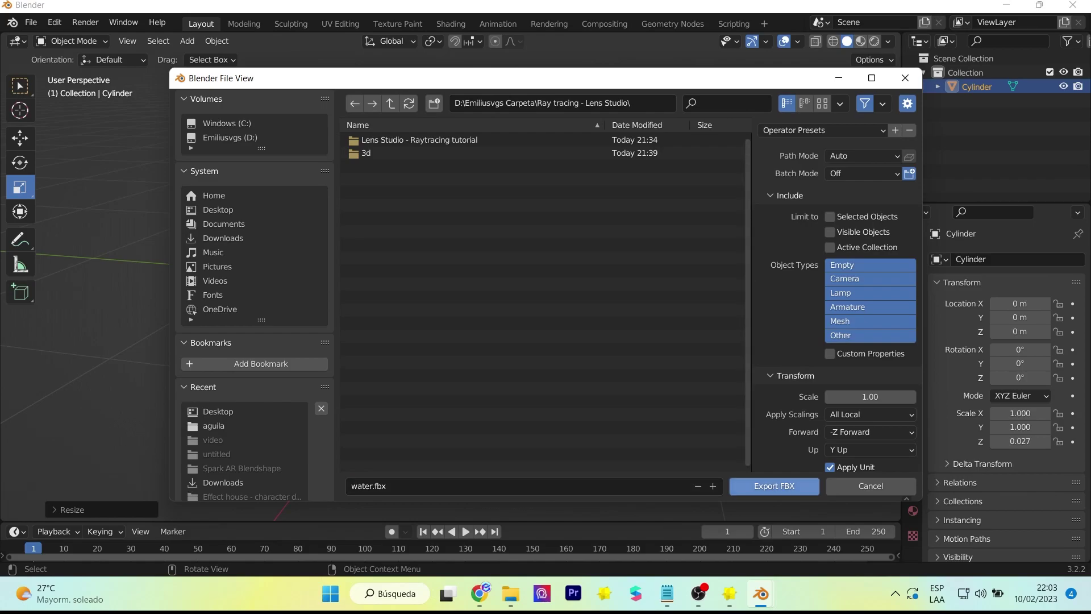
pyautogui.click(774, 486)
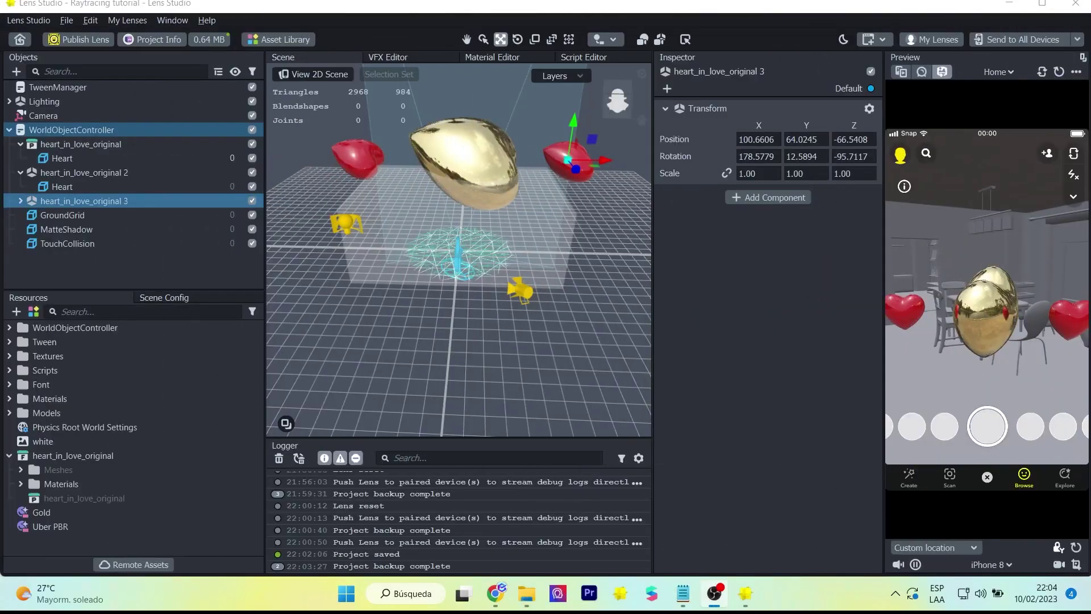
# In Lens Studio, import the water FBX with the default options and place it under WorldObjectController.
pyautogui.moveTo(0, 491); pyautogui.dragTo(106, 441)
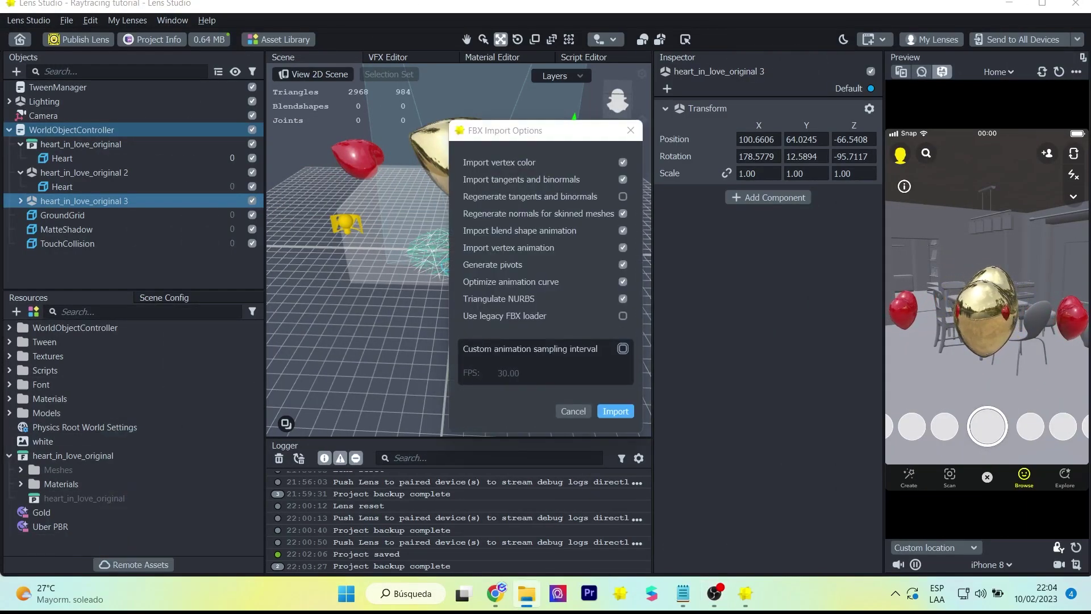
pyautogui.click(615, 411)
pyautogui.click(279, 459)
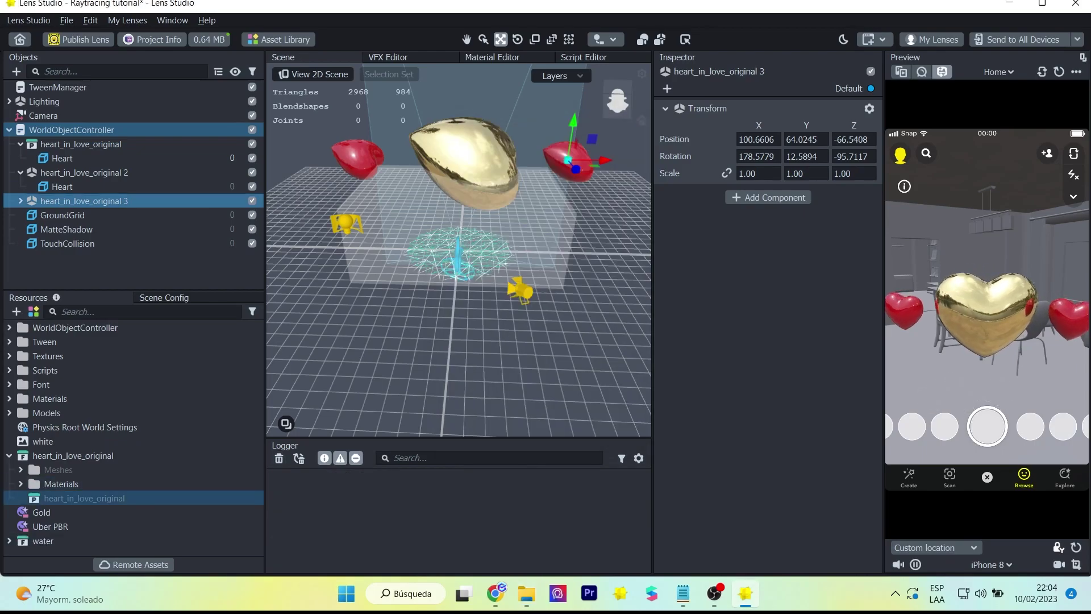
pyautogui.scroll(-1, 132, 483)
pyautogui.moveTo(54, 540); pyautogui.dragTo(114, 137)
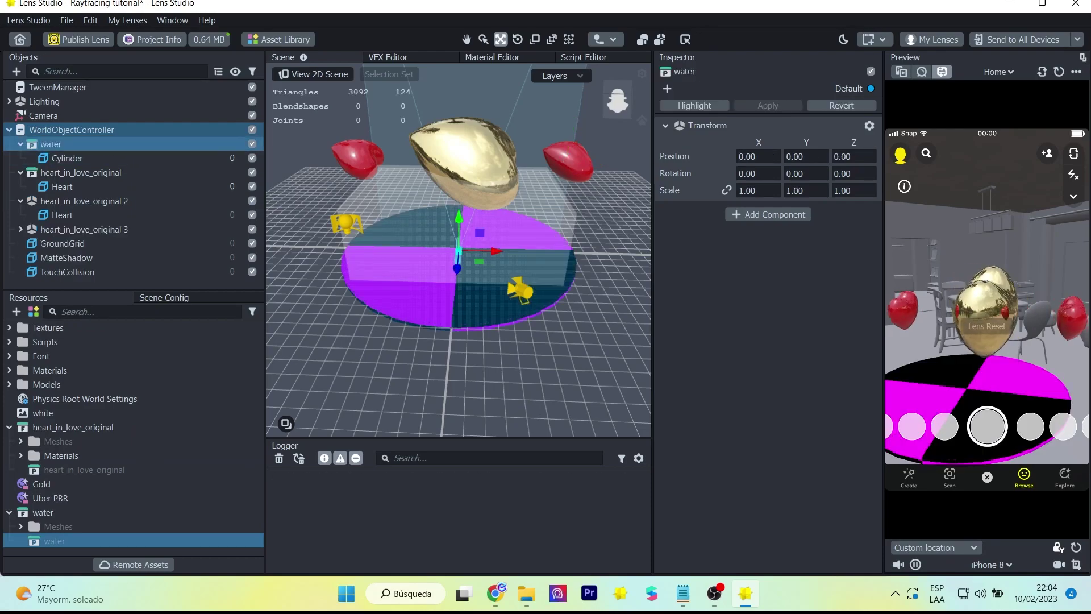
# Move the water disc beneath the hearts, to about X 20.30 and Z -35.58.
pyautogui.moveTo(458, 318); pyautogui.dragTo(472, 364)
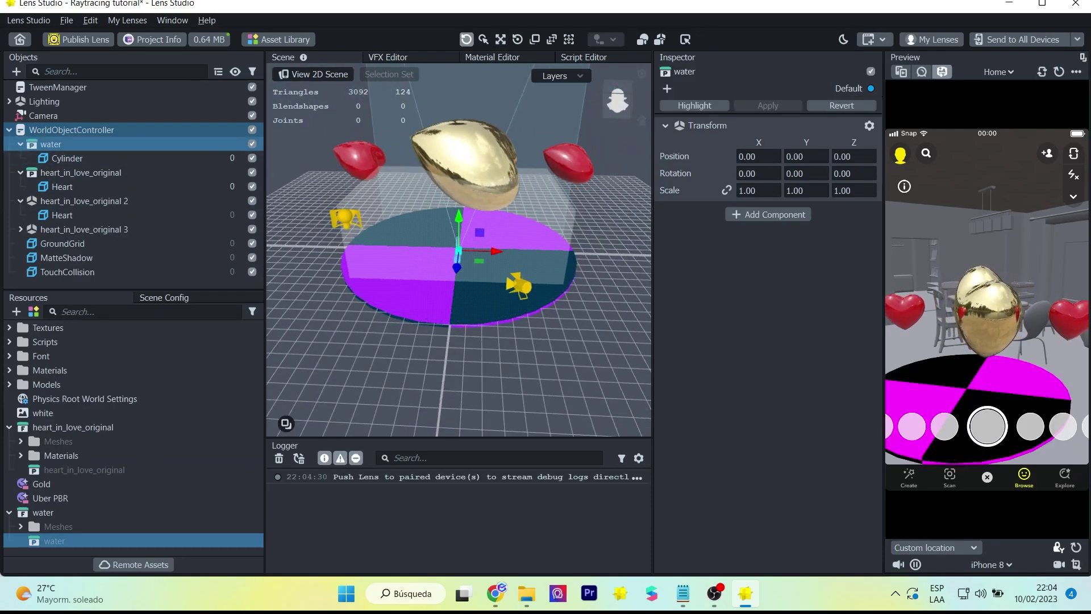
pyautogui.moveTo(495, 252); pyautogui.dragTo(458, 299)
pyautogui.moveTo(505, 243); pyautogui.dragTo(477, 171)
pyautogui.moveTo(512, 249); pyautogui.dragTo(519, 249)
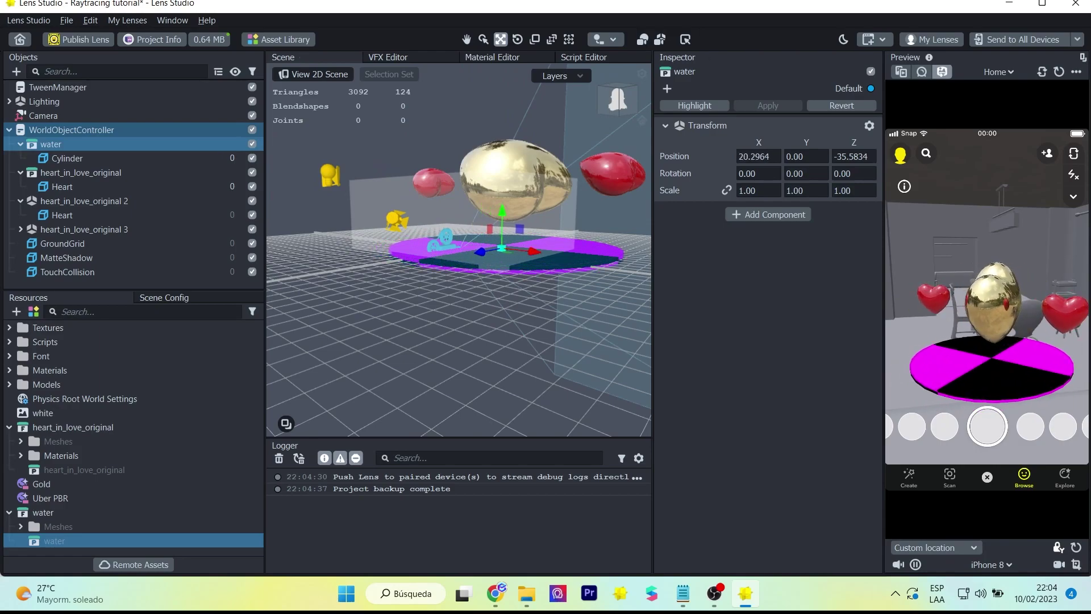
pyautogui.keyDown('alt'); pyautogui.moveTo(459, 227); pyautogui.dragTo(517, 273); pyautogui.keyUp('alt')
pyautogui.scroll(-6, 459, 250)
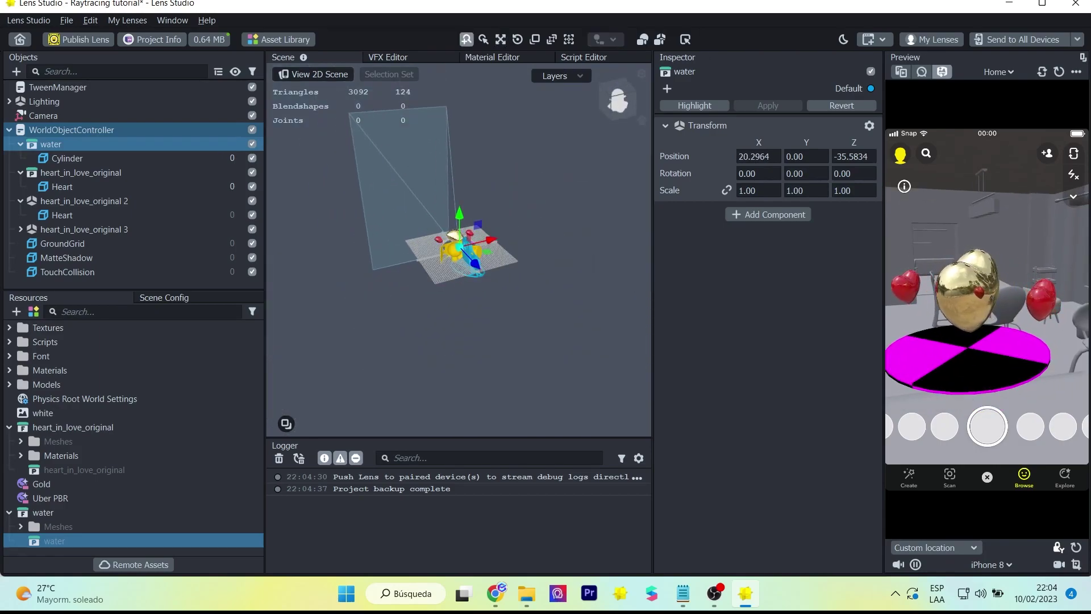
pyautogui.scroll(5, 459, 250)
pyautogui.scroll(3, 459, 250)
# Search the Asset Library for water and import Ocean Water Material.
pyautogui.click(67, 158)
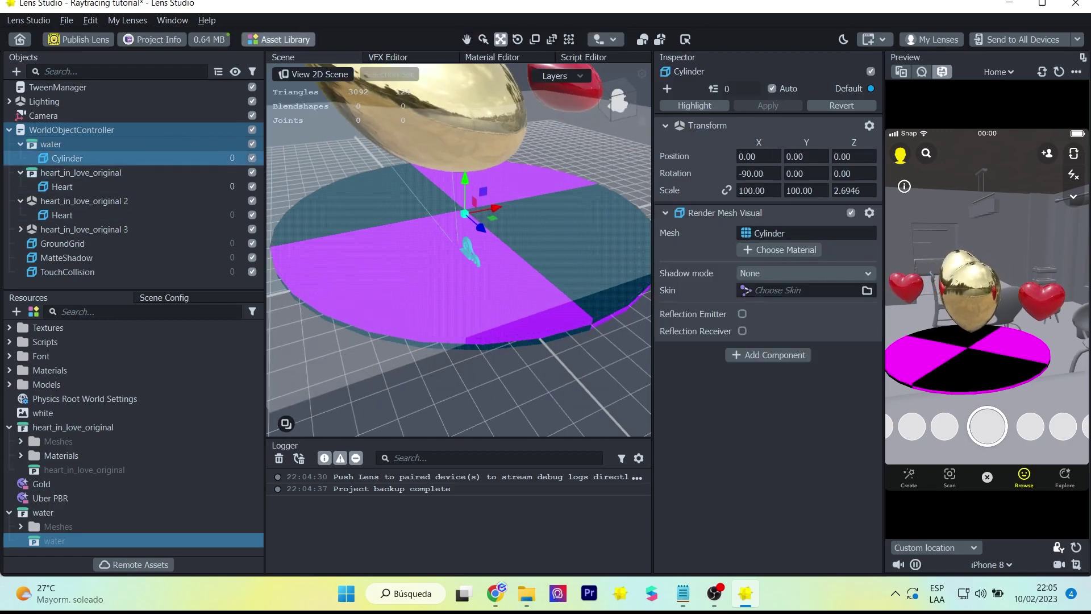
pyautogui.click(278, 39)
pyautogui.write('water')
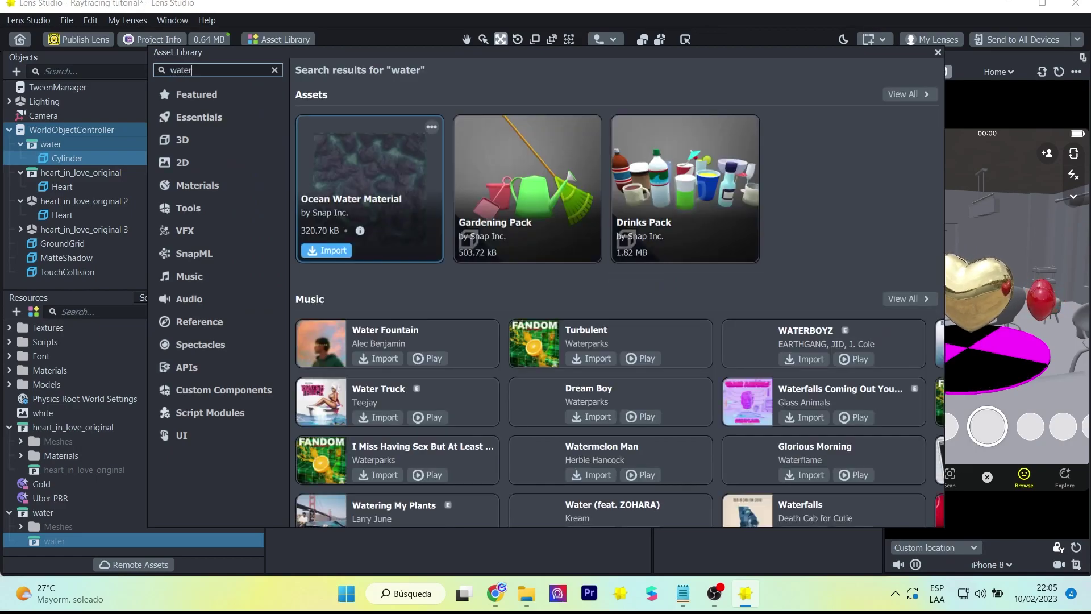
pyautogui.click(327, 251)
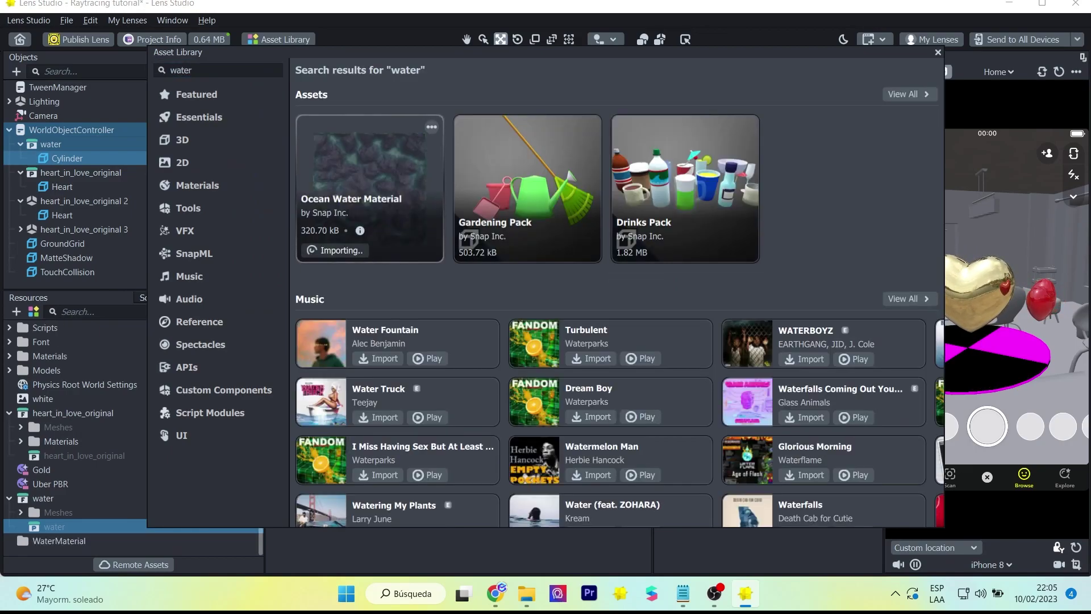
pyautogui.click(938, 52)
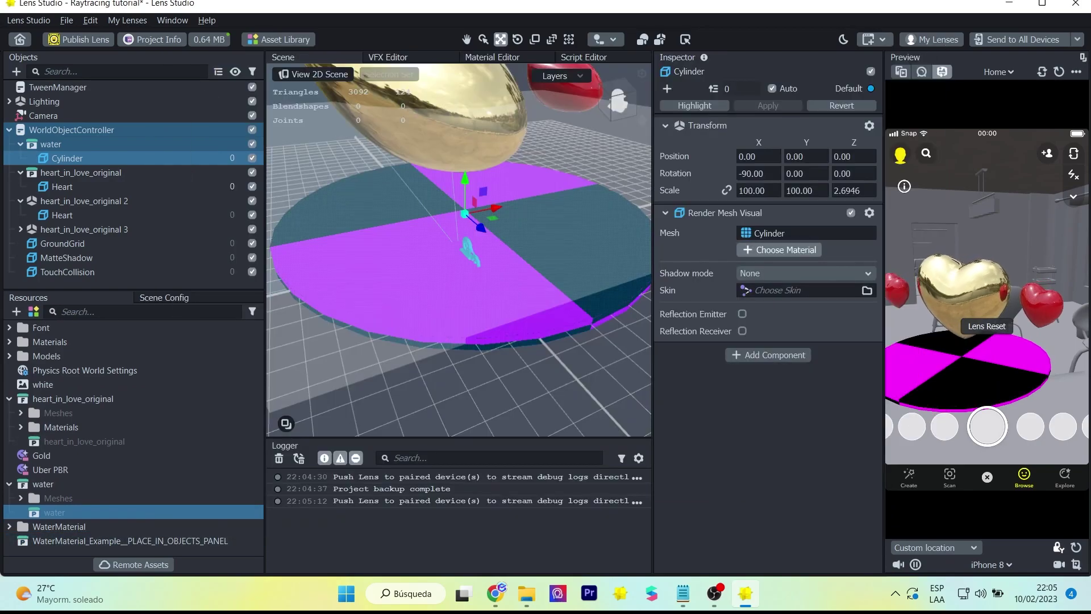
# Give the disc's Cylinder the WaterMaterial and a scale of 120, 120, 1, and enable its Reflection Emitter and Reflection Receiver.
pyautogui.click(781, 249)
pyautogui.write('wa')
pyautogui.click(505, 171)
pyautogui.click(602, 428)
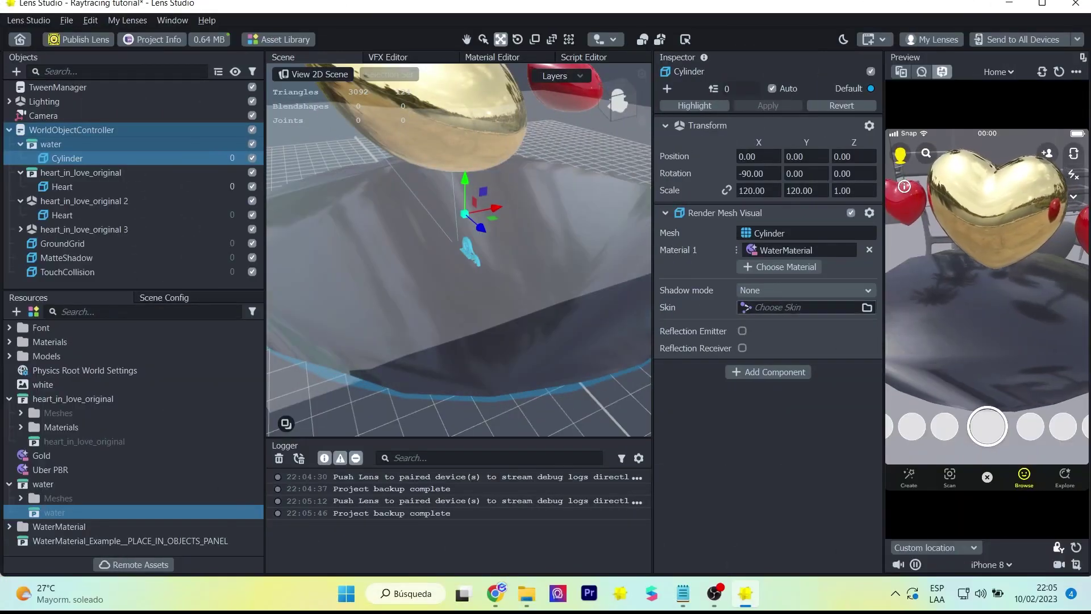
pyautogui.click(742, 331)
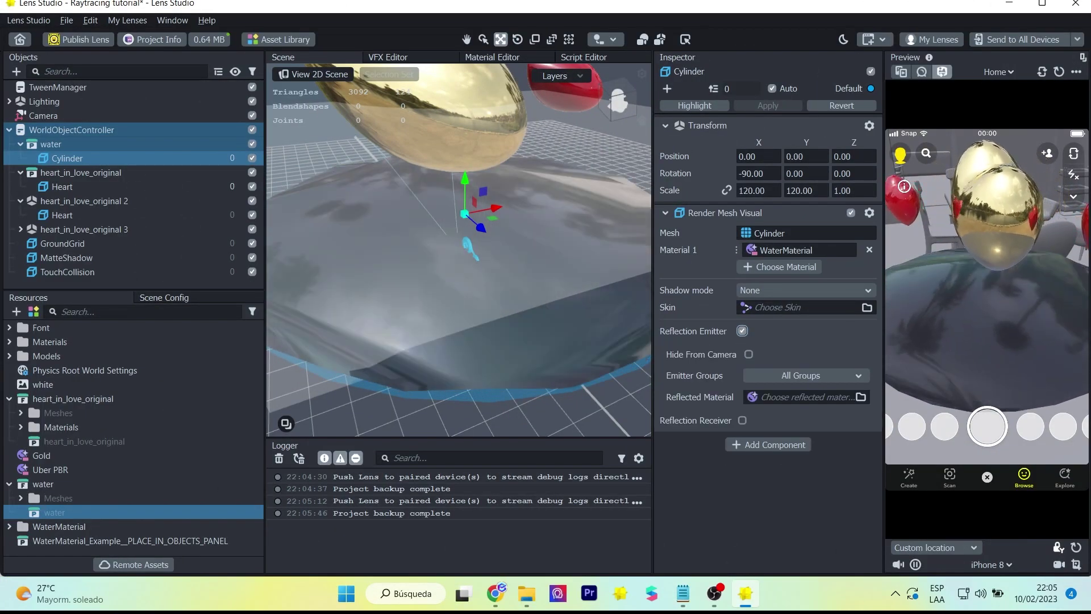
pyautogui.click(742, 420)
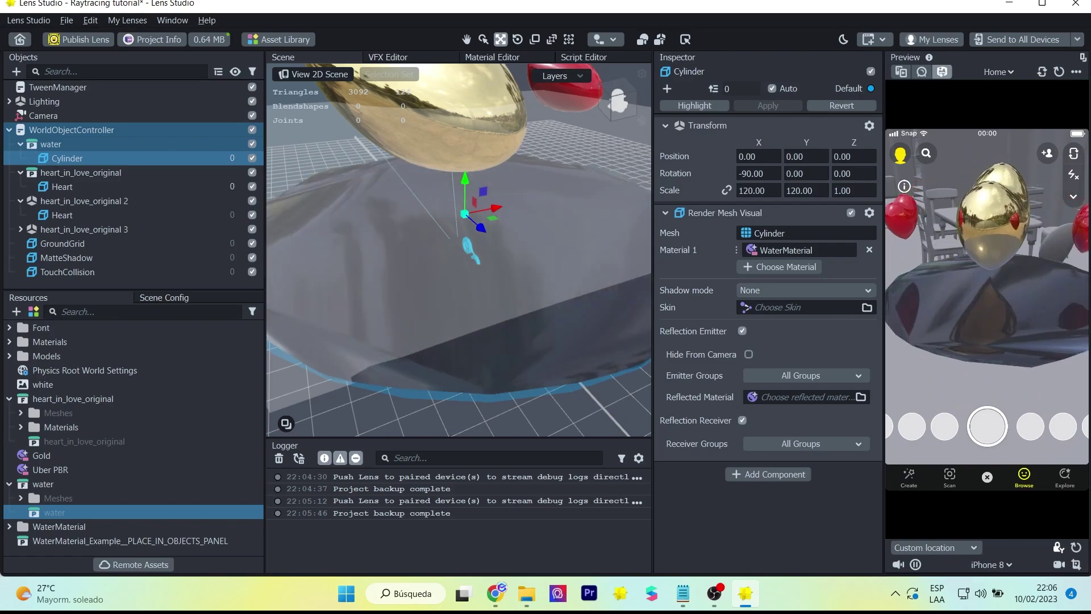
# Raise the gold heart, heart_in_love_original, to a Y position of about 83.96.
pyautogui.click(80, 173)
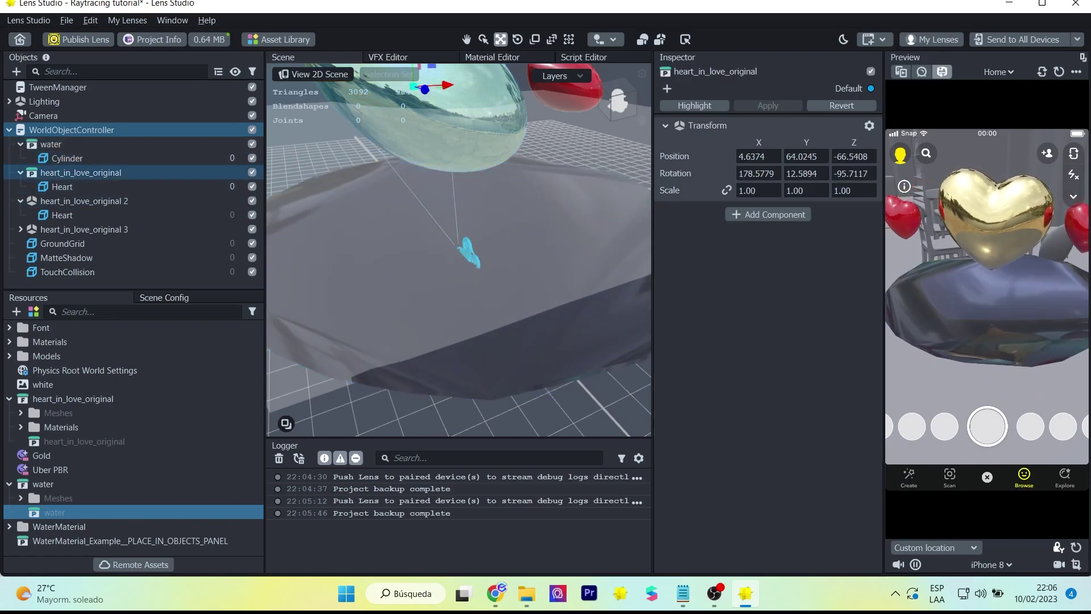
pyautogui.scroll(-3, 458, 249)
pyautogui.moveTo(425, 98); pyautogui.dragTo(424, 69)
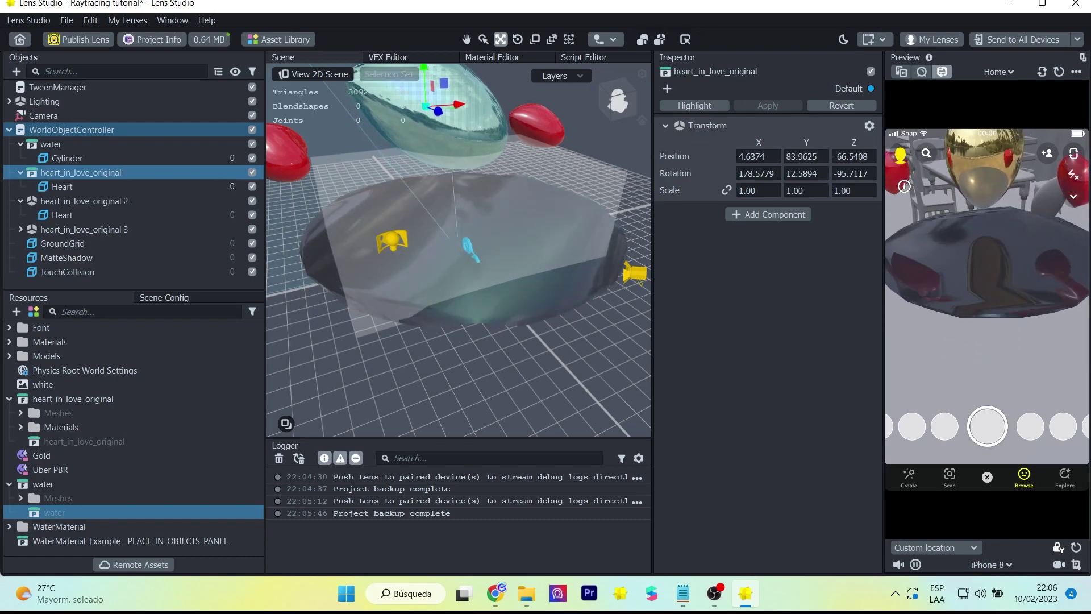
# In Blender, add a text object and replace its default wording with LOVE.
pyautogui.click(187, 41)
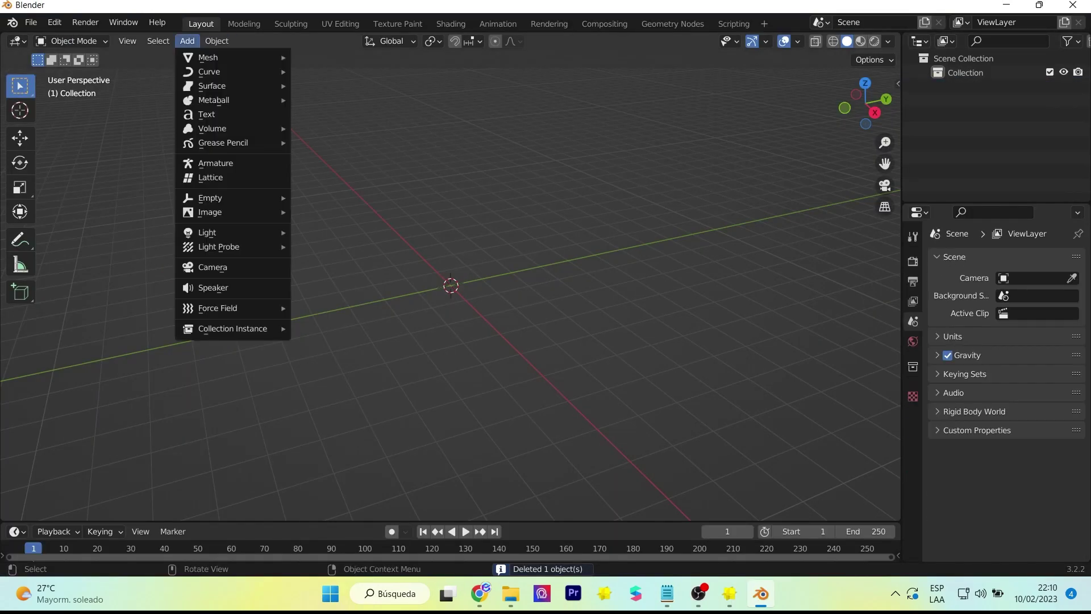
pyautogui.click(206, 114)
pyautogui.rightClick(380, 275)
pyautogui.moveTo(379, 284); pyautogui.dragTo(483, 309, button='middle')
pyautogui.scroll(5, 483, 310)
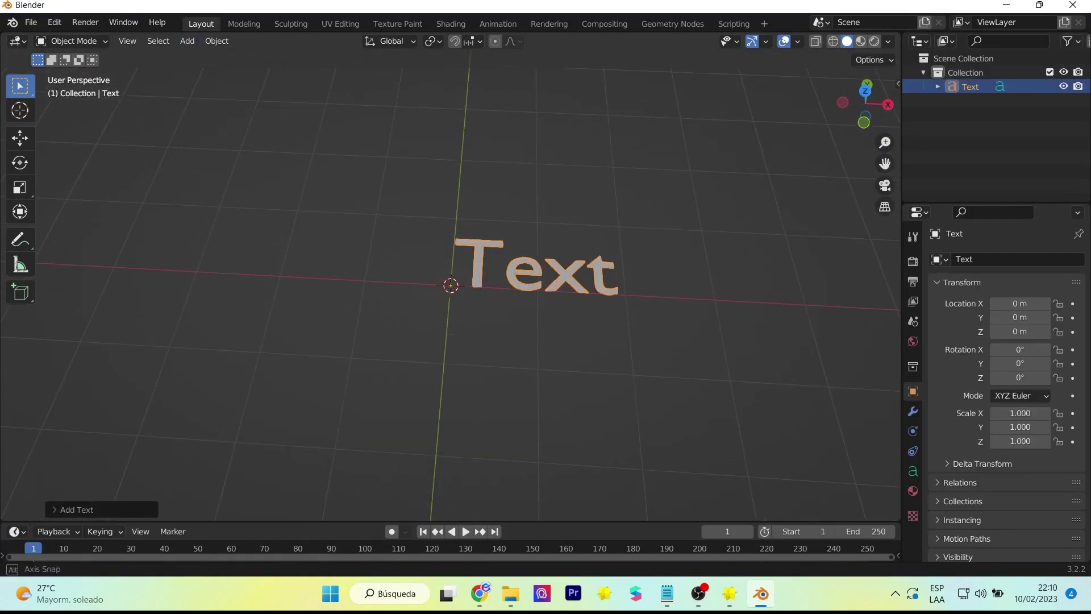
pyautogui.press('Tab')
pyautogui.press('BackSpace')
pyautogui.press('BackSpace')
pyautogui.press('BackSpace')
pyautogui.press('BackSpace')
pyautogui.write('LOV')
# Give the LOVE text rounded 3D thickness with Offset 0.03 m, Extrude 0.06 m and Bevel Depth 0.05 m.
pyautogui.click(912, 470)
pyautogui.click(966, 339)
pyautogui.click(961, 490)
pyautogui.scroll(-7, 984, 432)
pyautogui.moveTo(1027, 369); pyautogui.dragTo(1040, 369)
pyautogui.moveTo(1027, 460); pyautogui.dragTo(1046, 460)
pyautogui.scroll(3, 449, 284)
pyautogui.moveTo(449, 284); pyautogui.dragTo(472, 290, button='middle')
pyautogui.moveTo(1027, 460); pyautogui.dragTo(1032, 459)
pyautogui.moveTo(1026, 353)
pyautogui.mouseDown()
pyautogui.moveTo(1063, 354)
pyautogui.moveTo(1033, 354)
pyautogui.moveTo(1035, 369)
pyautogui.moveTo(1022, 369)
pyautogui.mouseUp()
pyautogui.moveTo(449, 284); pyautogui.dragTo(462, 290, button='middle')
pyautogui.press('Tab')
pyautogui.scroll(-4, 449, 284)
pyautogui.scroll(3, 449, 284)
pyautogui.scroll(-2, 449, 285)
# Export the 3D LOVE text as an FBX file named love text.
pyautogui.click(31, 22)
pyautogui.moveTo(87, 228)
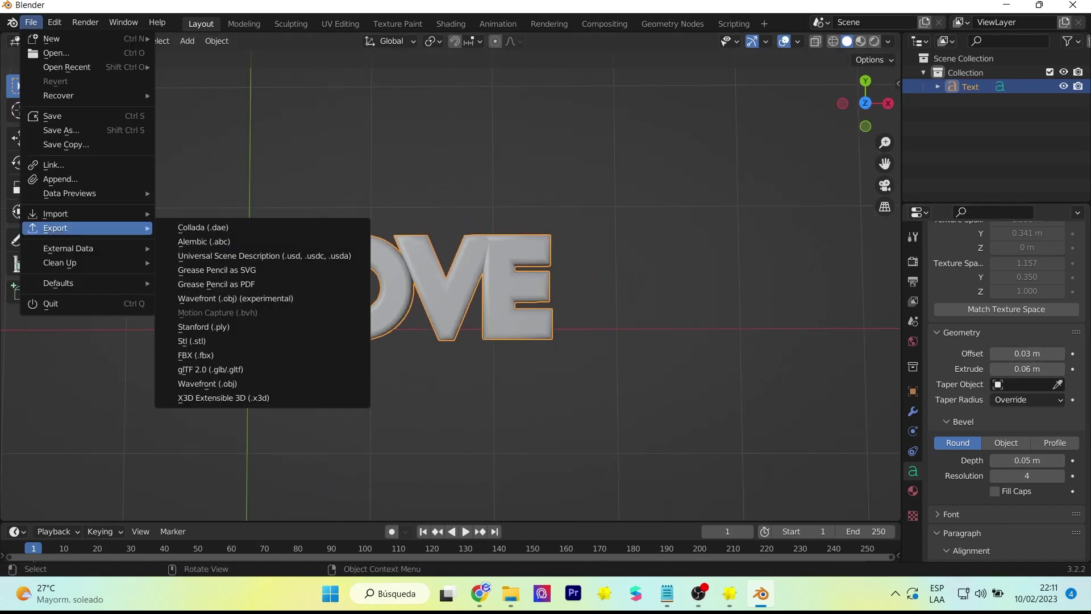
pyautogui.click(235, 298)
pyautogui.click(244, 412)
pyautogui.doubleClick(398, 485)
pyautogui.write('lovetext')
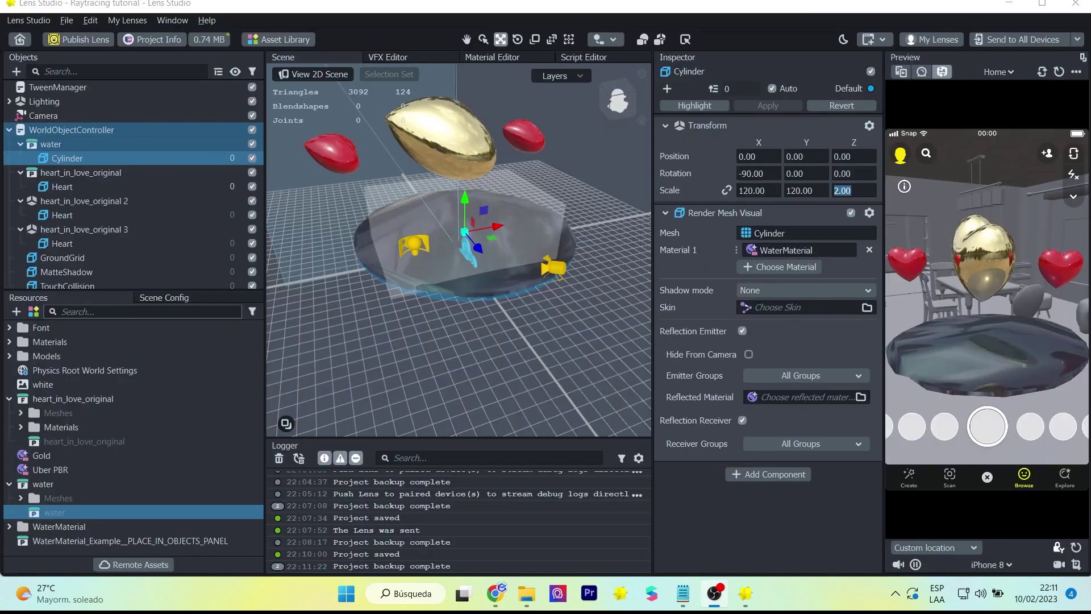
# In Lens Studio, import the love text FBX and place it under WorldObjectController.
pyautogui.click(614, 409)
pyautogui.scroll(-1, 459, 250)
pyautogui.moveTo(60, 540); pyautogui.dragTo(71, 131)
# Move the love text object up above the gold heart and shift it sideways.
pyautogui.moveTo(459, 213); pyautogui.dragTo(458, 97)
pyautogui.scroll(-2, 457, 142)
pyautogui.moveTo(483, 143); pyautogui.dragTo(444, 165)
# Set the love text's X rotation to 90 and its linked scale to 0.50 on all axes.
pyautogui.press('e')
pyautogui.click(758, 173)
pyautogui.write('90')
pyautogui.click(727, 190)
pyautogui.click(758, 190)
pyautogui.write('.5w')
# Position the love text over the gold heart at about X -47.25, Y 171.27, Z -81.59 and scale it uniformly to 0.40.
pyautogui.moveTo(410, 128); pyautogui.dragTo(411, 108)
pyautogui.moveTo(364, 296); pyautogui.dragTo(495, 307)
pyautogui.moveTo(546, 201); pyautogui.dragTo(486, 194)
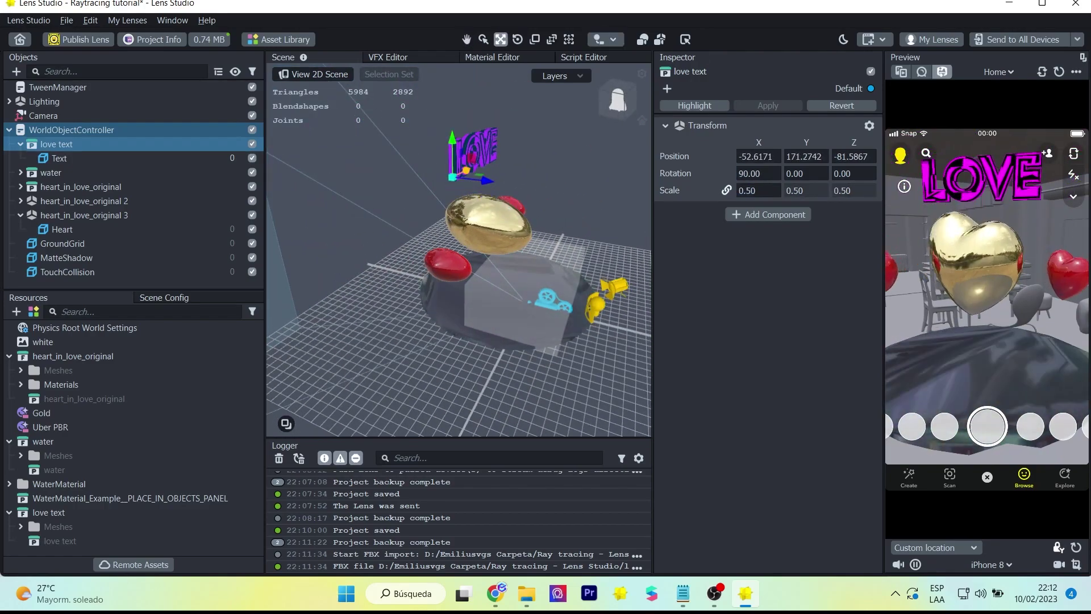
pyautogui.moveTo(500, 307); pyautogui.dragTo(386, 302)
pyautogui.moveTo(415, 199); pyautogui.dragTo(458, 197)
pyautogui.moveTo(364, 295); pyautogui.dragTo(330, 293)
pyautogui.scroll(-1, 458, 250)
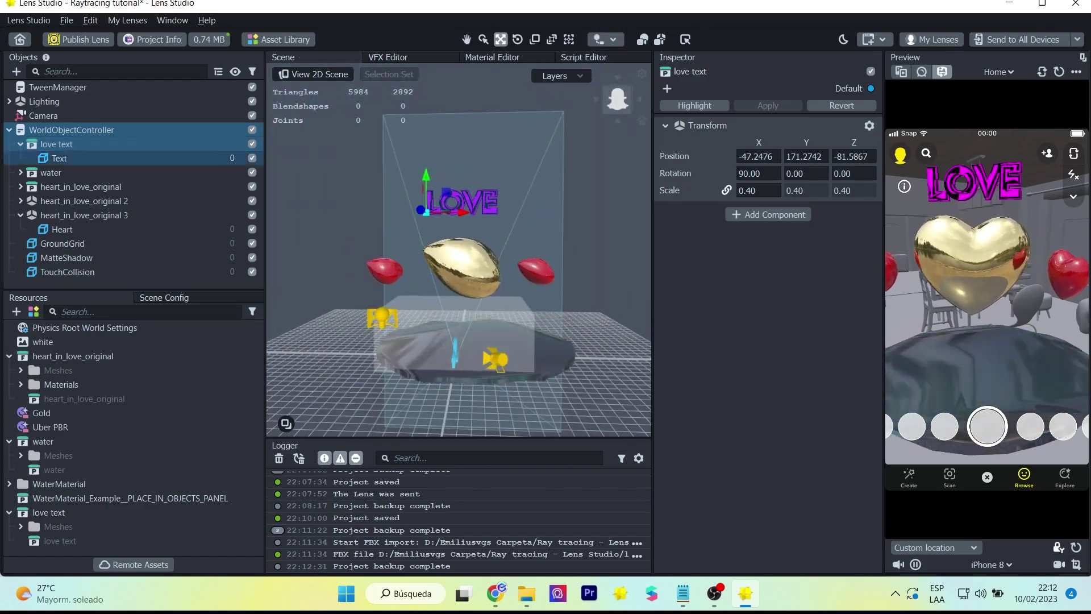
# Assign a new Uber PBR material to the love text's Text mesh and open that material's settings.
pyautogui.click(59, 158)
pyautogui.click(779, 249)
pyautogui.click(443, 135)
pyautogui.click(54, 541)
# Set the base color of the love text's Uber PBR material to purple #aa00ff.
pyautogui.click(798, 267)
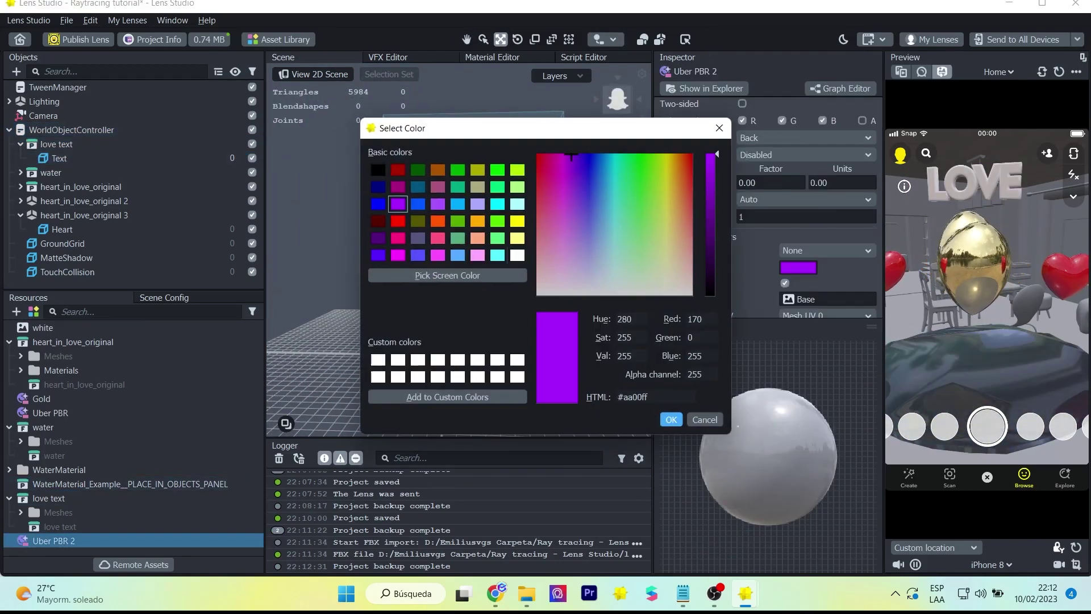
pyautogui.click(398, 204)
pyautogui.click(671, 419)
# Change the base color of the love text's Uber PBR material to magenta #ff00ff.
pyautogui.click(798, 267)
pyautogui.click(399, 254)
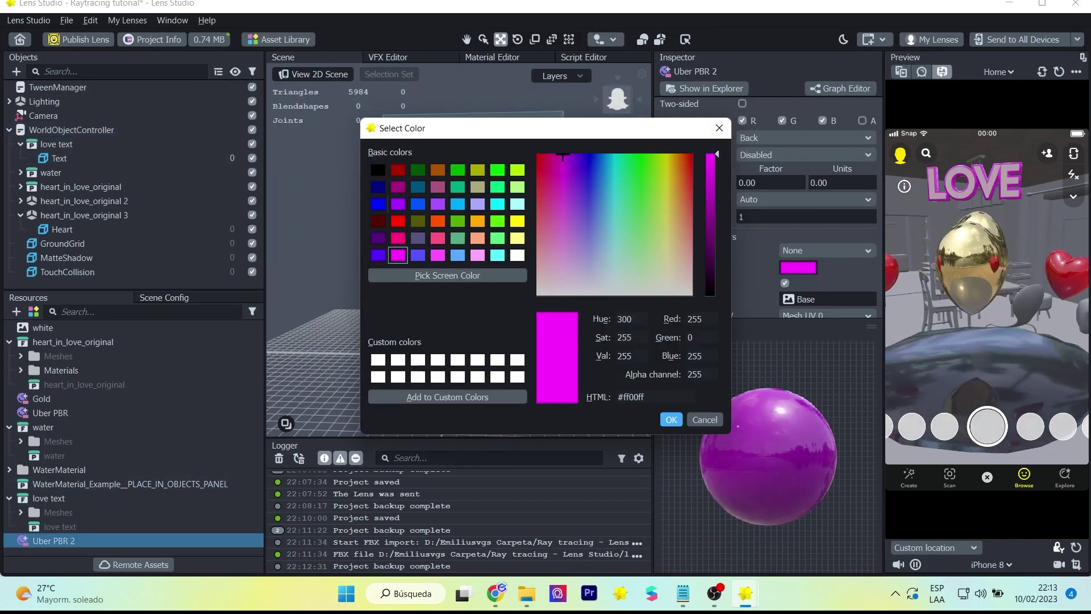
pyautogui.click(671, 419)
# Set the uniform scale of the love text object to 0.30.
pyautogui.scroll(-4, 767, 207)
pyautogui.click(59, 158)
pyautogui.click(56, 144)
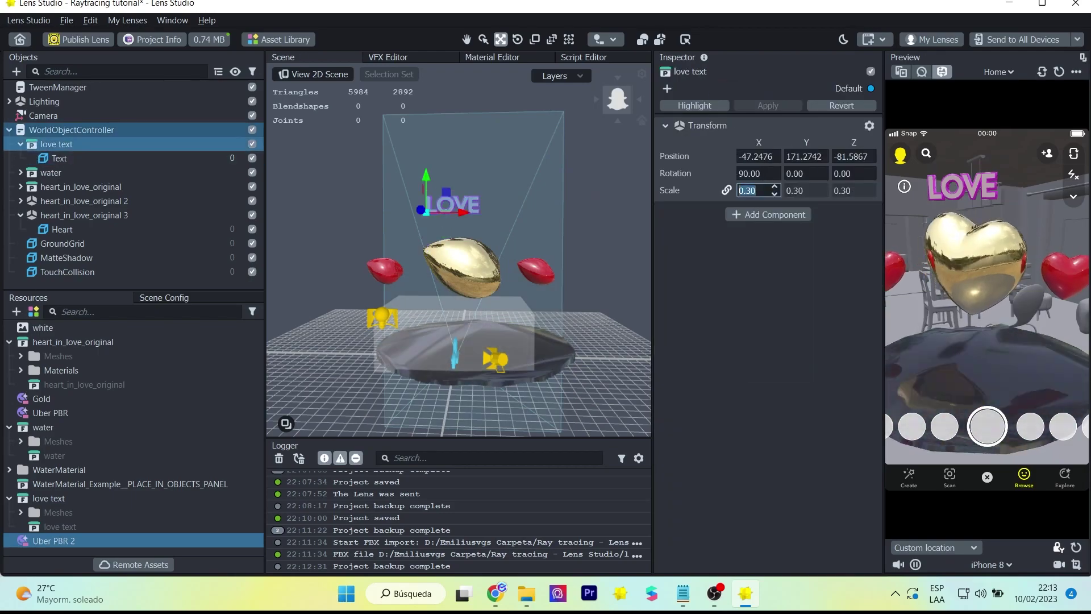